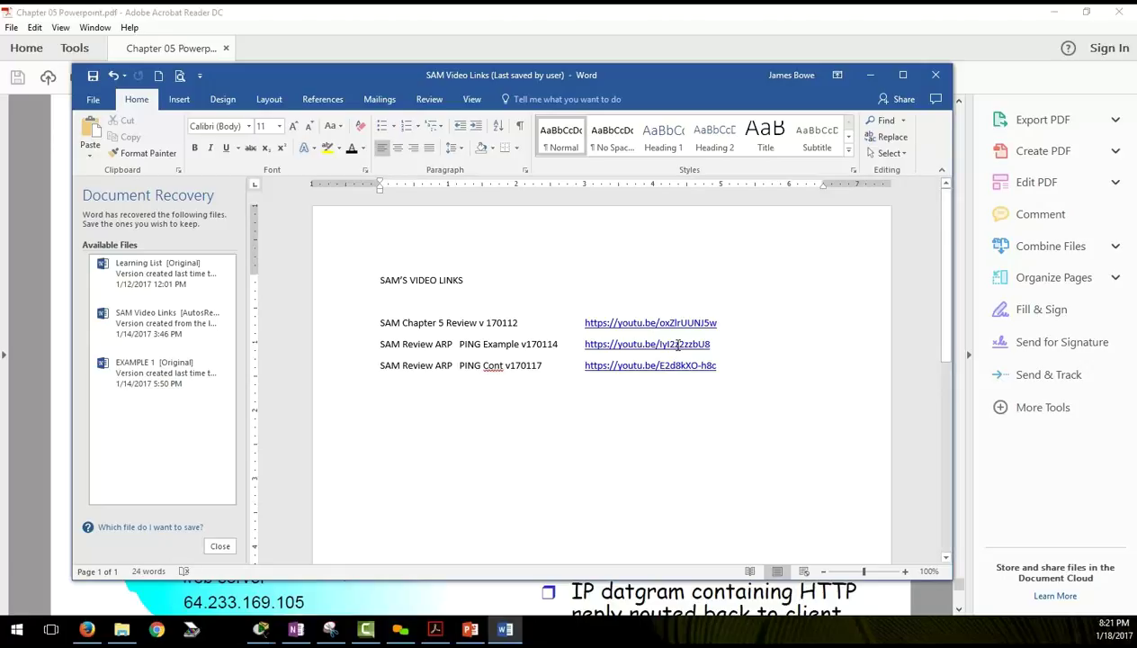
{"action": "left_click", "coordinate": [87, 628]}
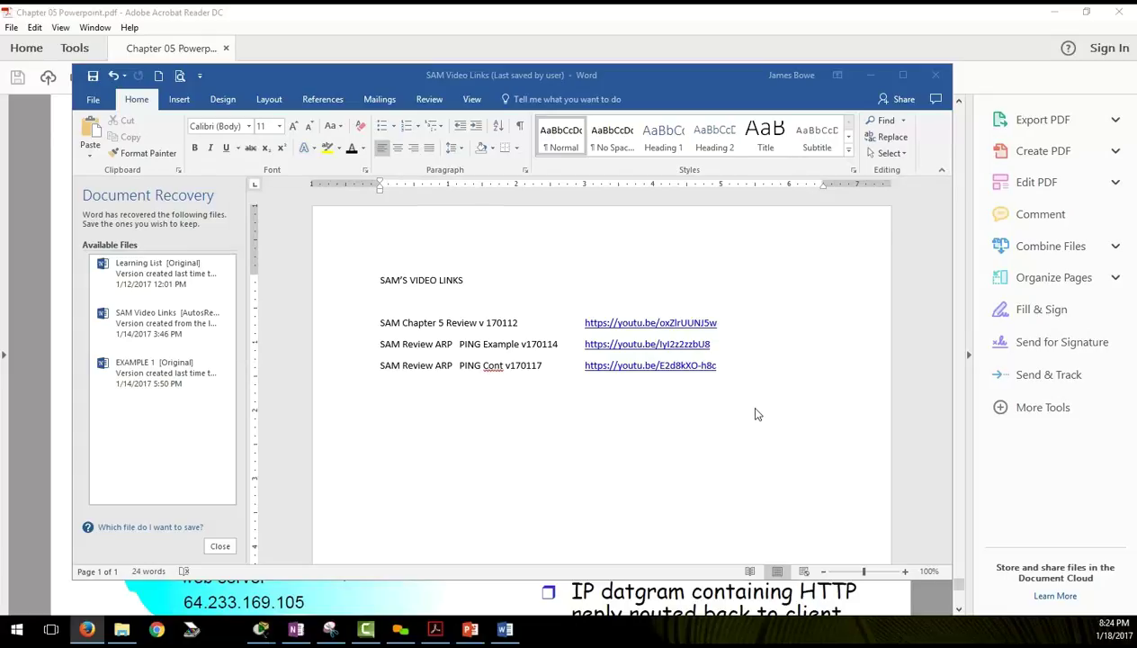
{"action": "scroll", "coordinate": [754, 411], "scroll_direction": "down", "scroll_amount": 2}
{"action": "scroll", "coordinate": [754, 411], "scroll_direction": "up", "scroll_amount": 2}
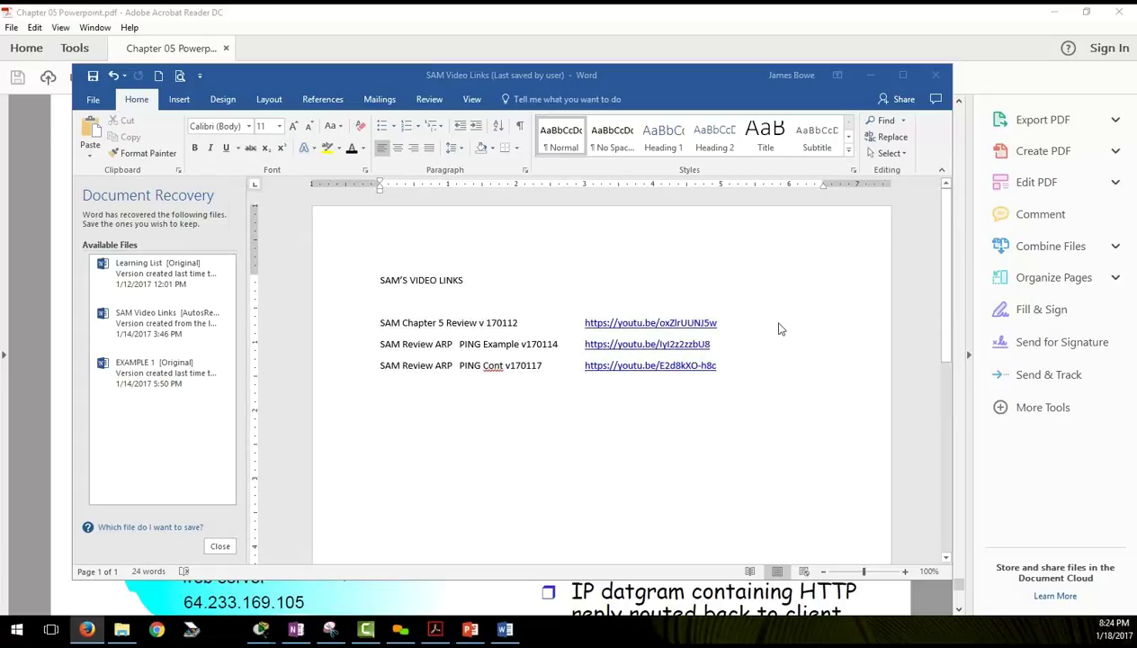
{"action": "scroll", "coordinate": [780, 329], "scroll_direction": "down", "scroll_amount": 5}
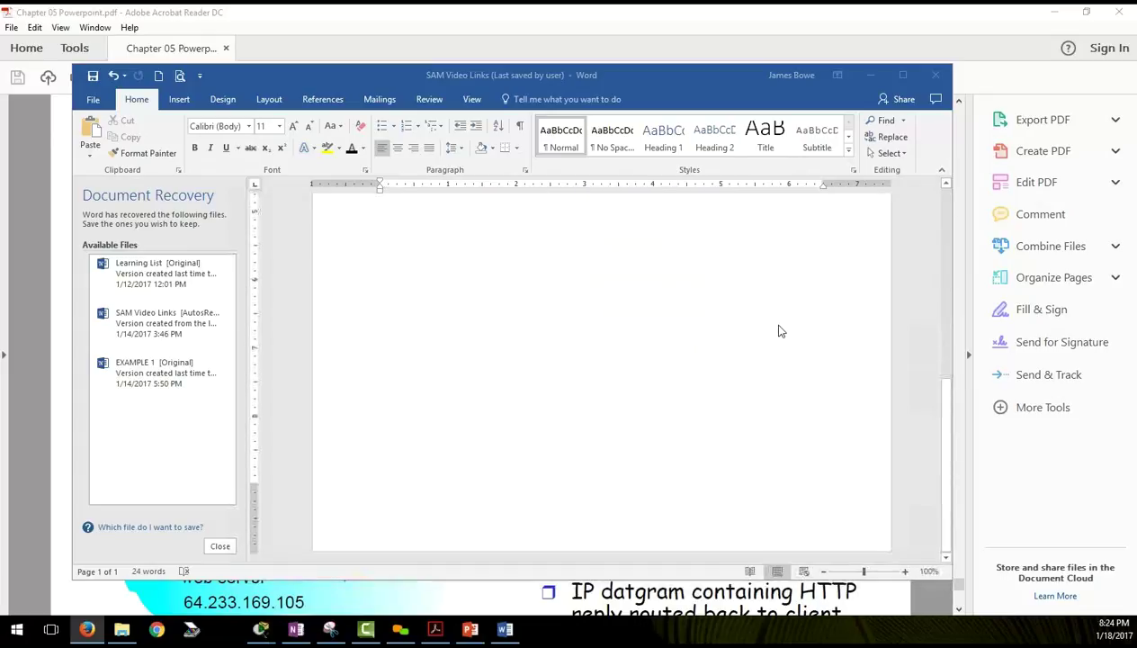
{"action": "scroll", "coordinate": [780, 329], "scroll_direction": "up", "scroll_amount": 5}
{"action": "scroll", "coordinate": [780, 331], "scroll_direction": "up", "scroll_amount": 1}
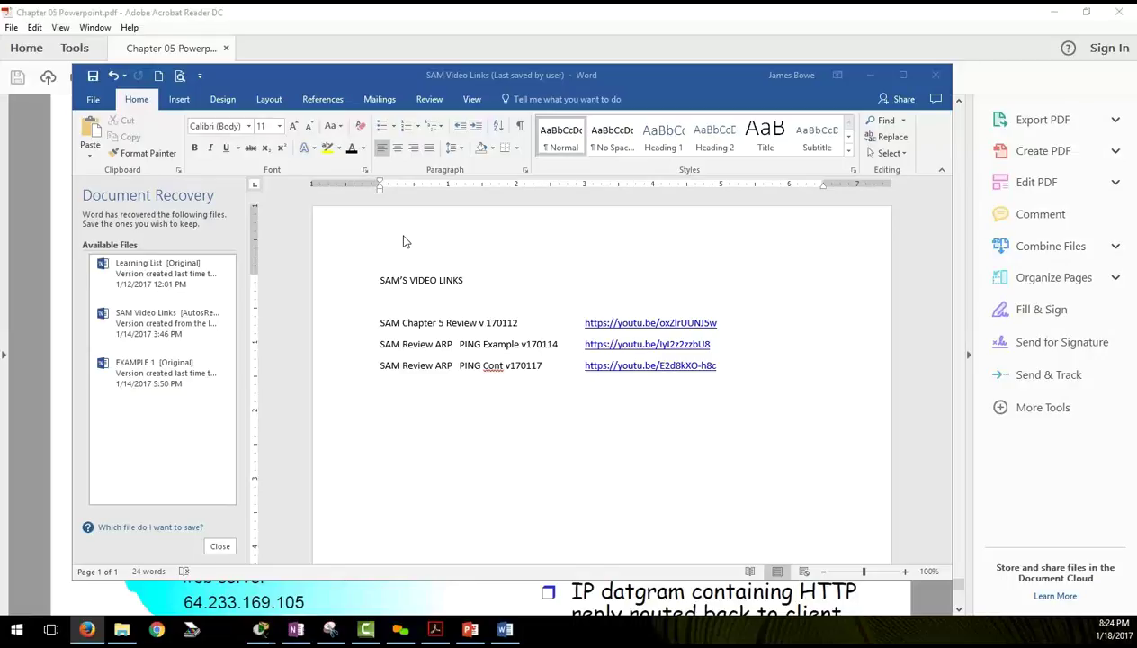
- Apply the Title style to the "SAM'S VIDEO LINKS" heading and save the document
{"action": "left_click", "coordinate": [487, 282]}
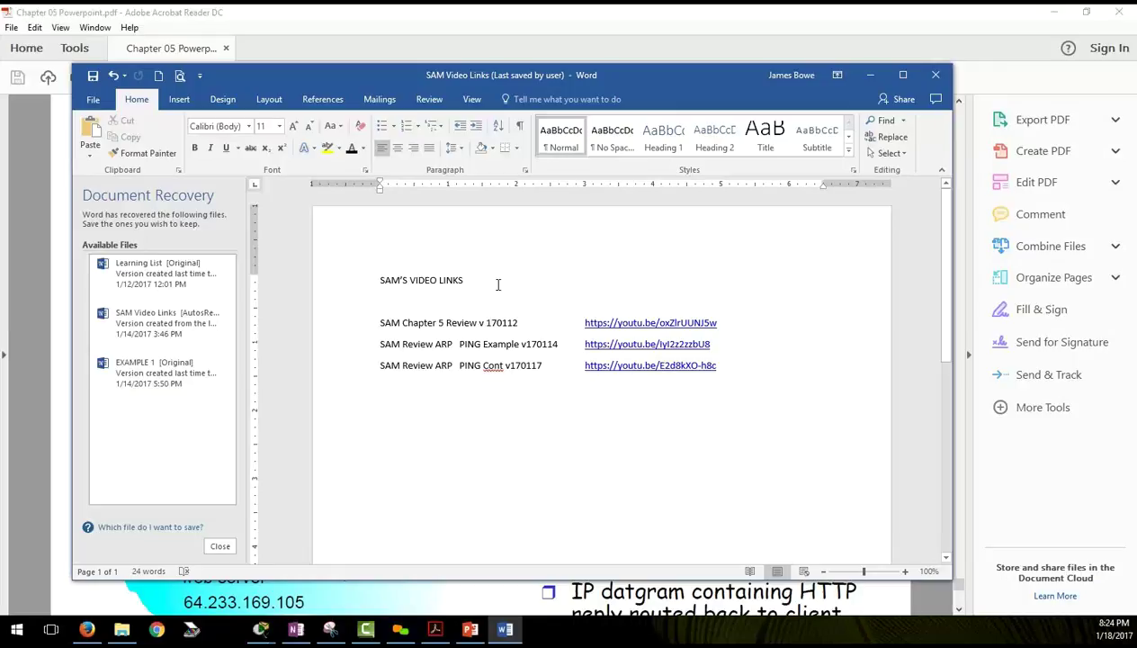
{"action": "triple_click", "coordinate": [401, 284]}
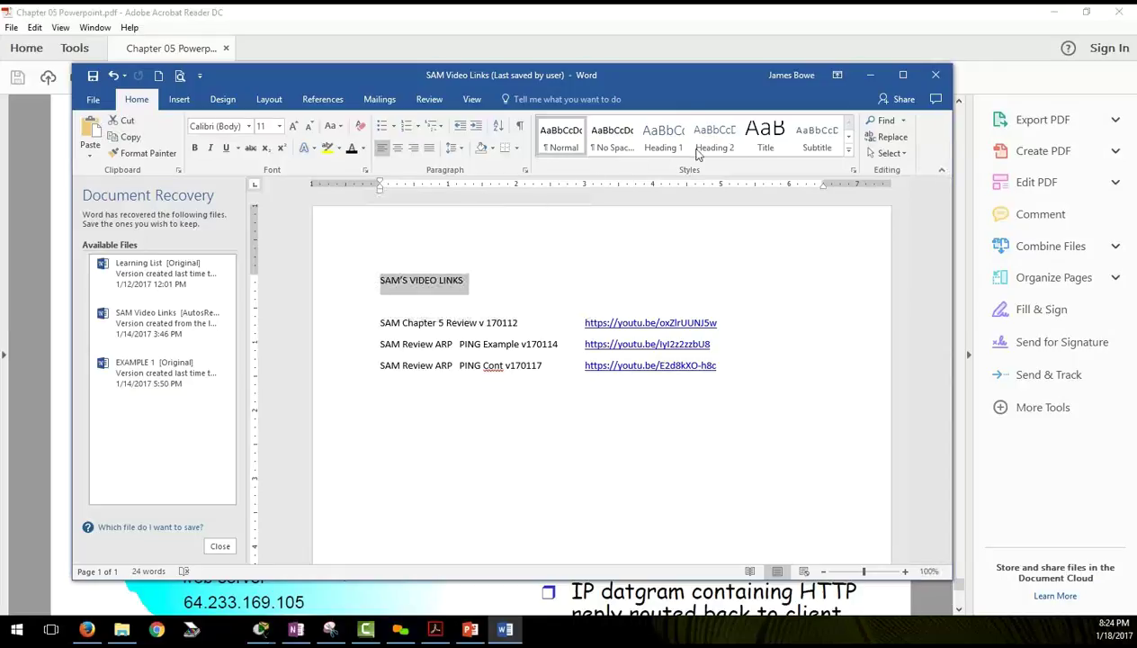
{"action": "left_click", "coordinate": [762, 134]}
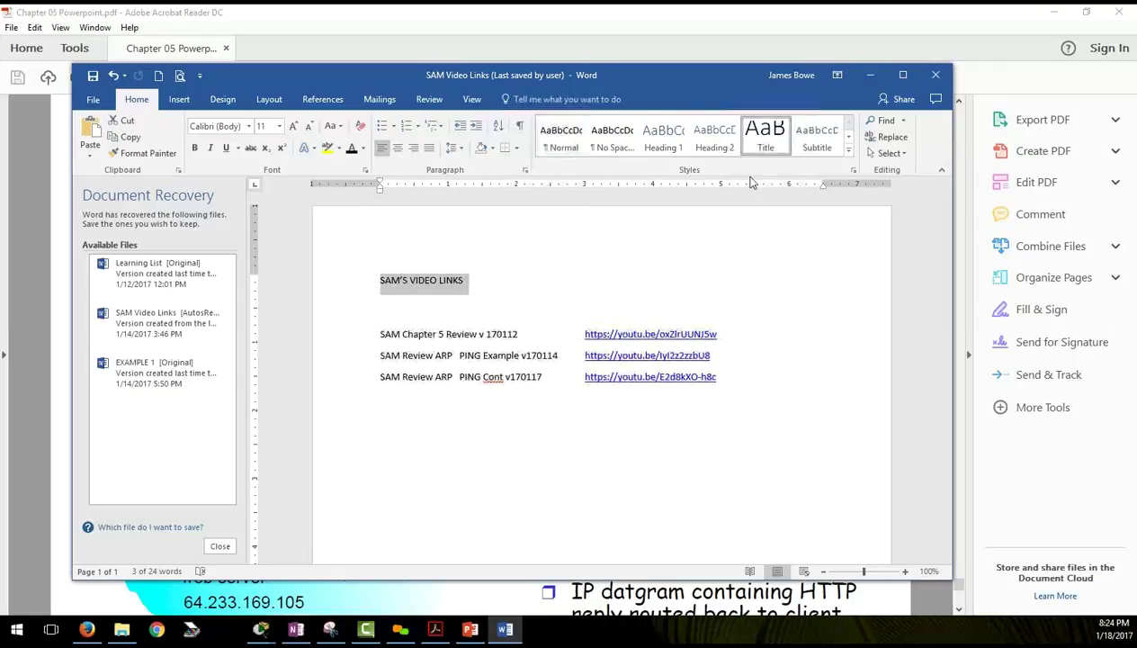
{"action": "left_click", "coordinate": [683, 262]}
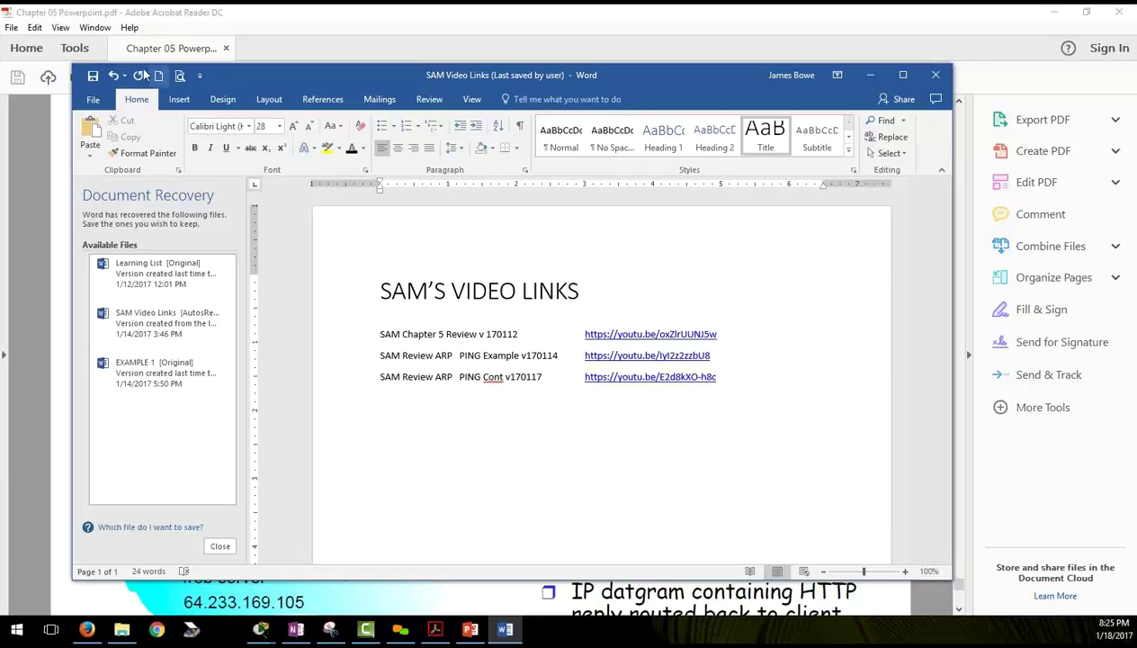
{"action": "left_click", "coordinate": [91, 77]}
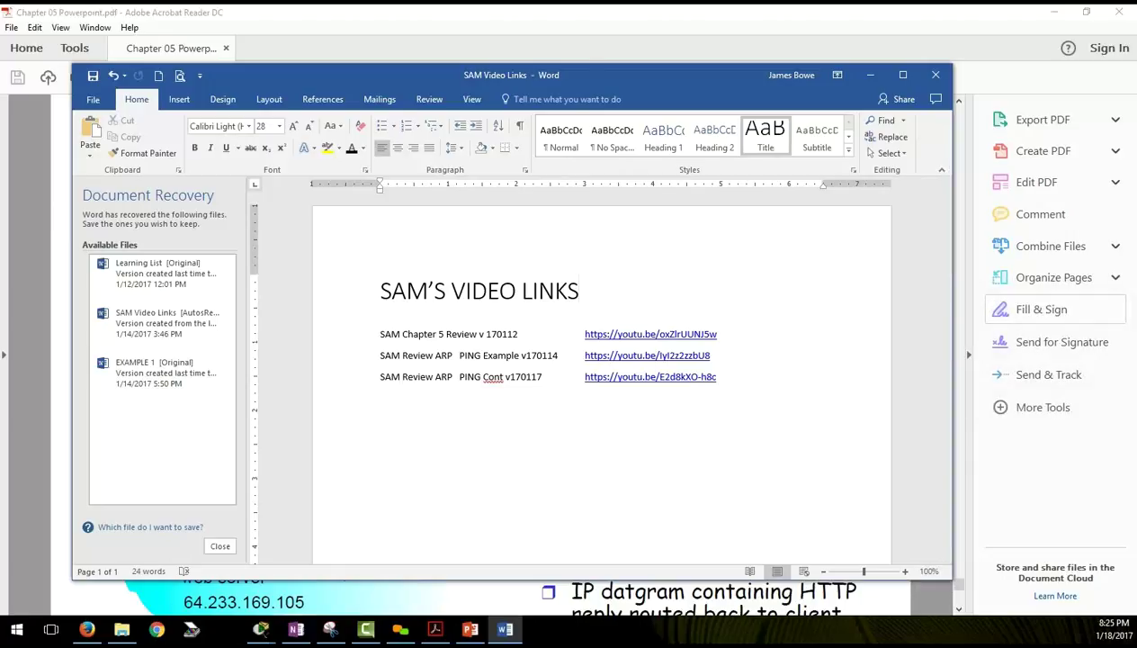
- Switch to Cisco Packet Tracer and open the recent file mac_switch_demonstration.pkt, discarding unsaved changes to the current network
{"action": "key", "text": "alt+Tab"}
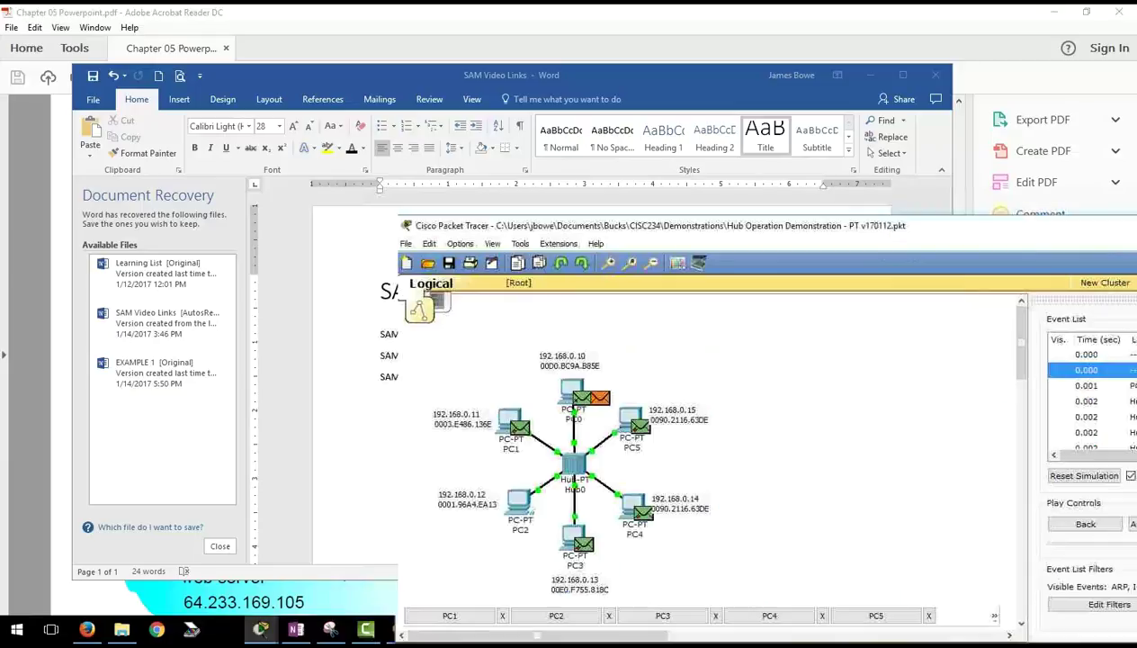
{"action": "left_click_drag", "start_coordinate": [1032, 220], "coordinate": [786, 57]}
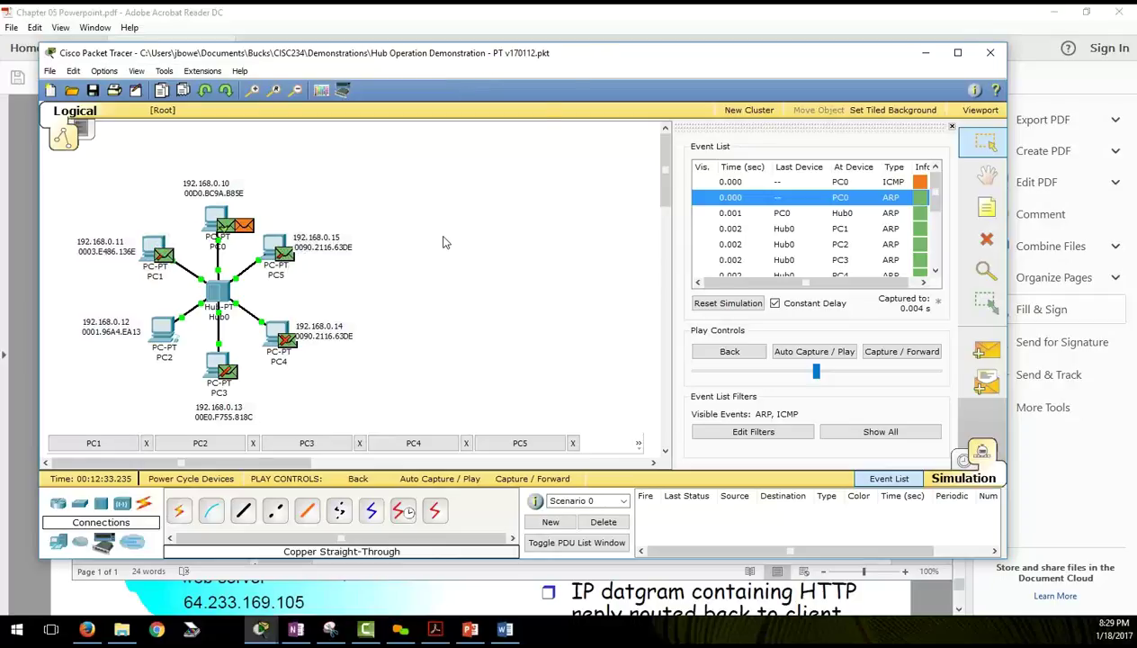
{"action": "left_click", "coordinate": [51, 71]}
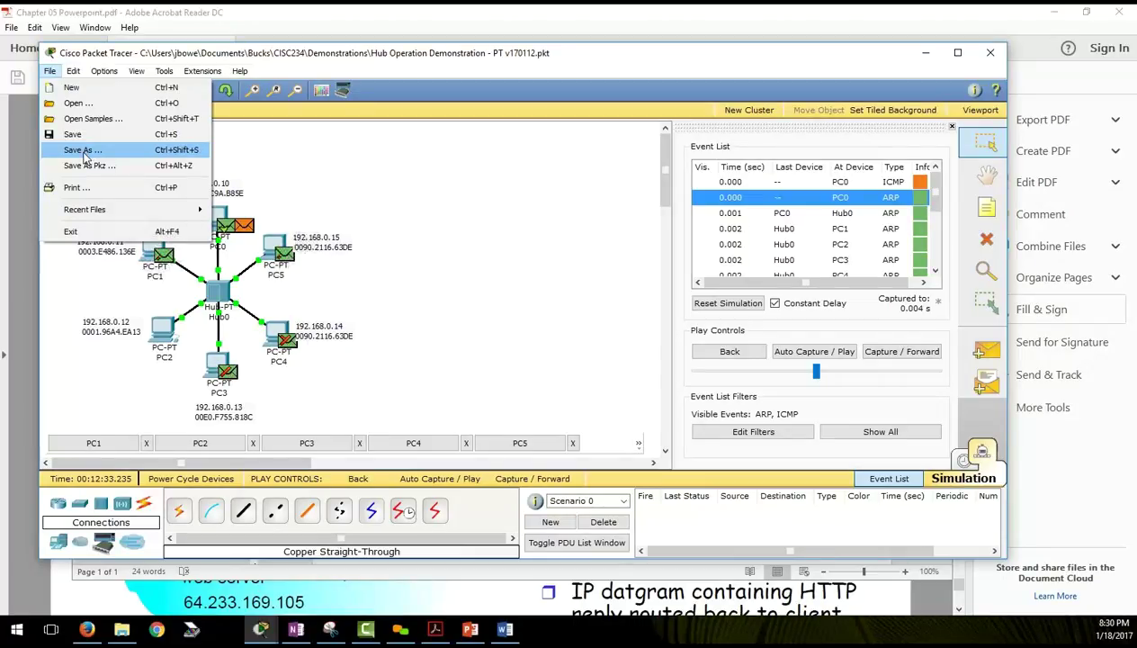
{"action": "mouse_move", "coordinate": [95, 213]}
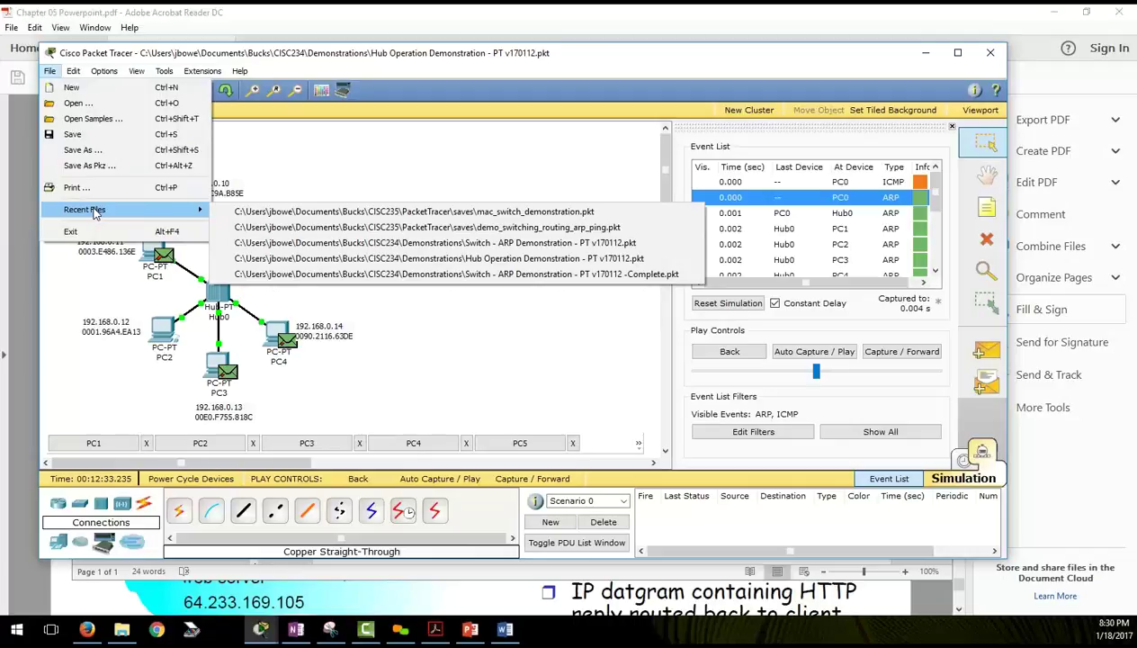
{"action": "left_click", "coordinate": [554, 214]}
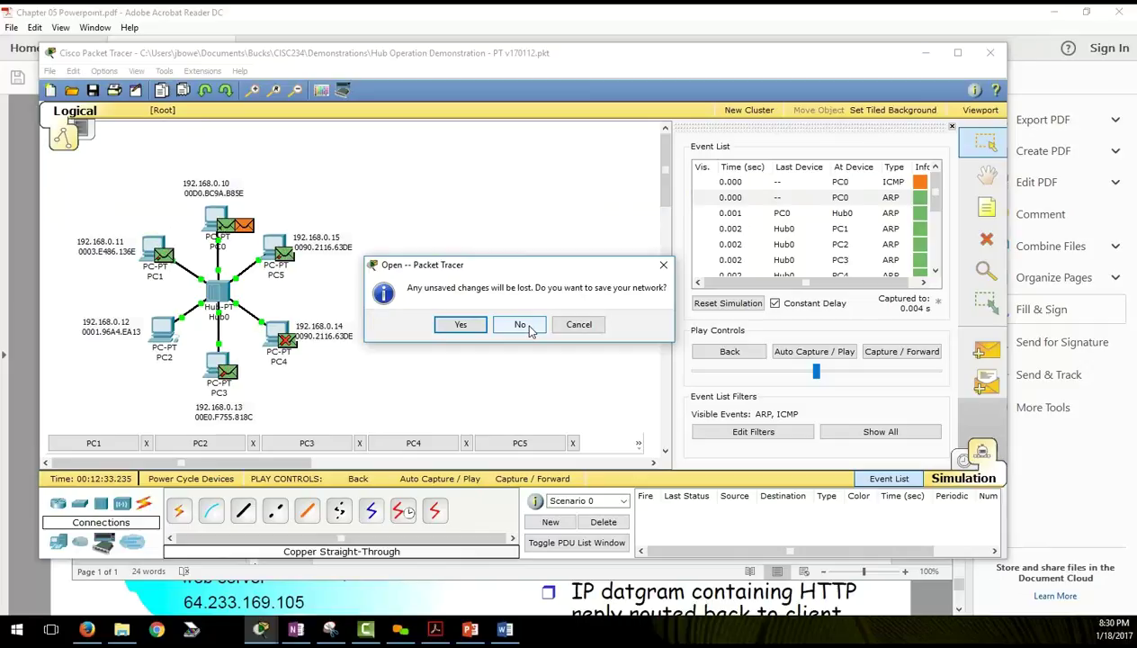
{"action": "left_click", "coordinate": [520, 325]}
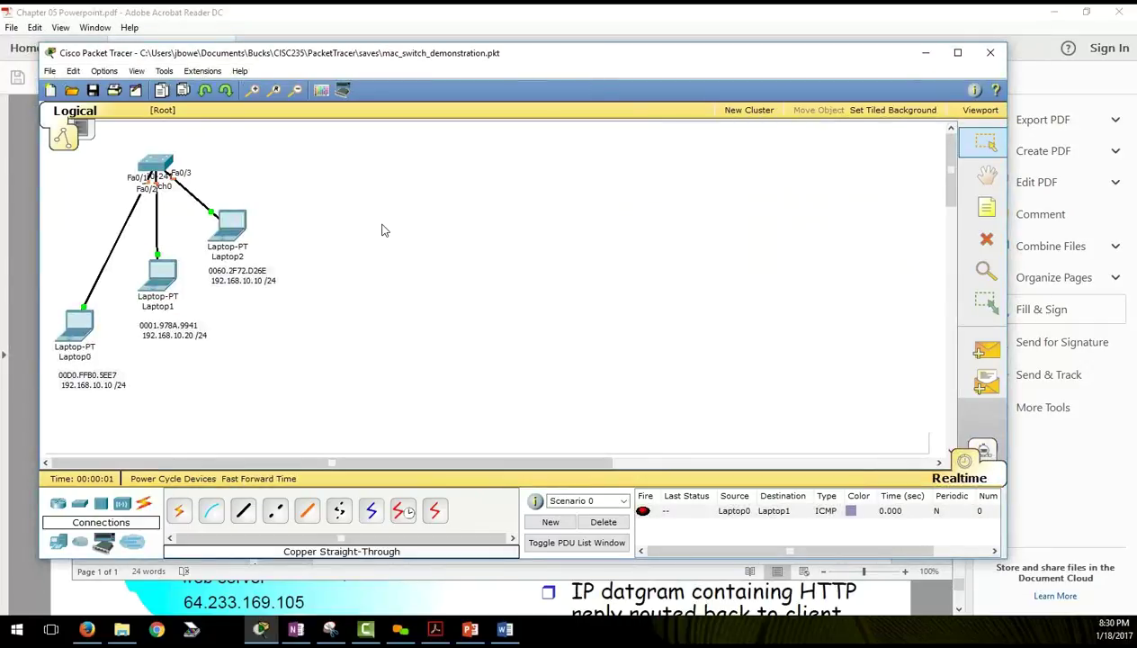
{"action": "left_click", "coordinate": [50, 71]}
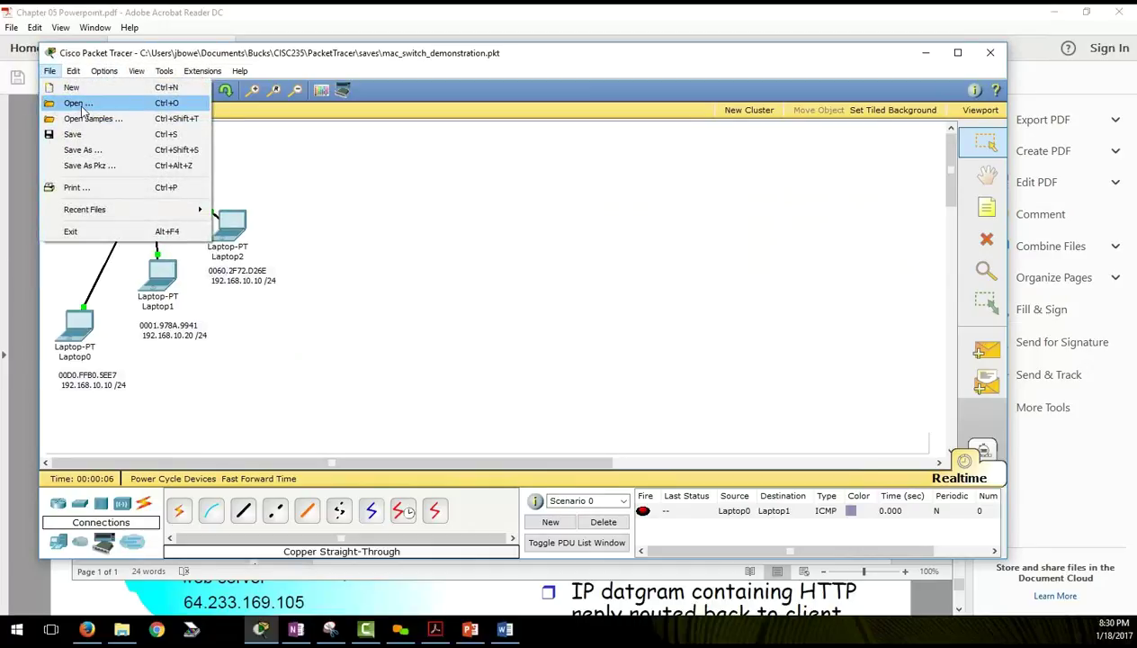
{"action": "left_click", "coordinate": [79, 103]}
{"action": "left_click", "coordinate": [531, 332]}
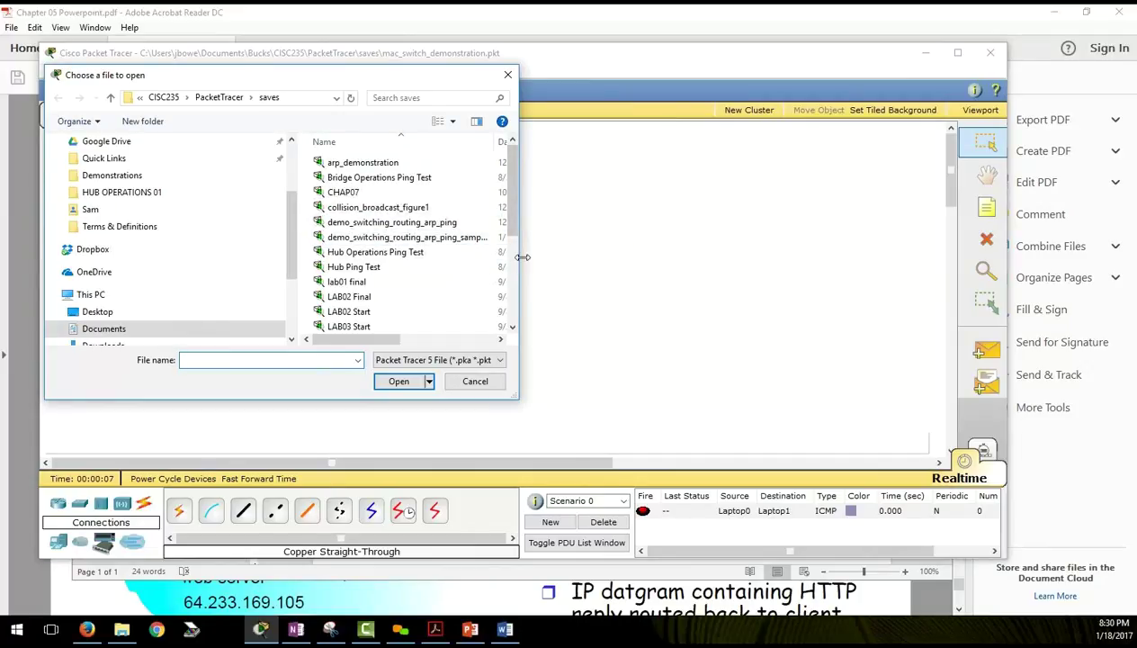
{"action": "left_click_drag", "start_coordinate": [522, 257], "coordinate": [682, 257]}
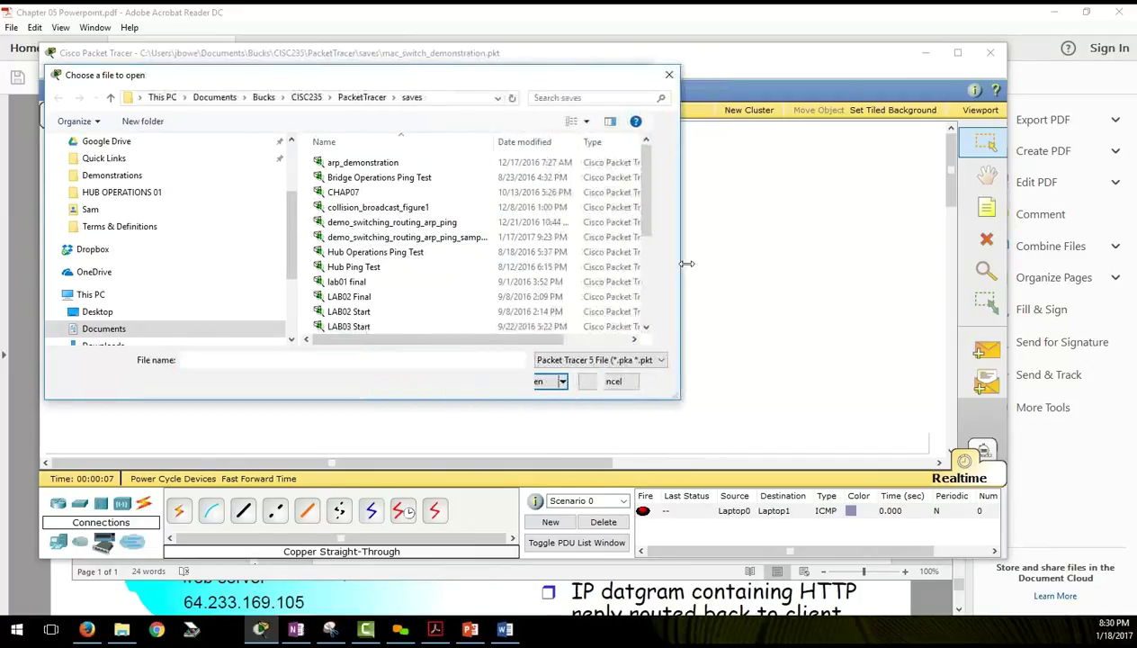
{"action": "left_click", "coordinate": [519, 142]}
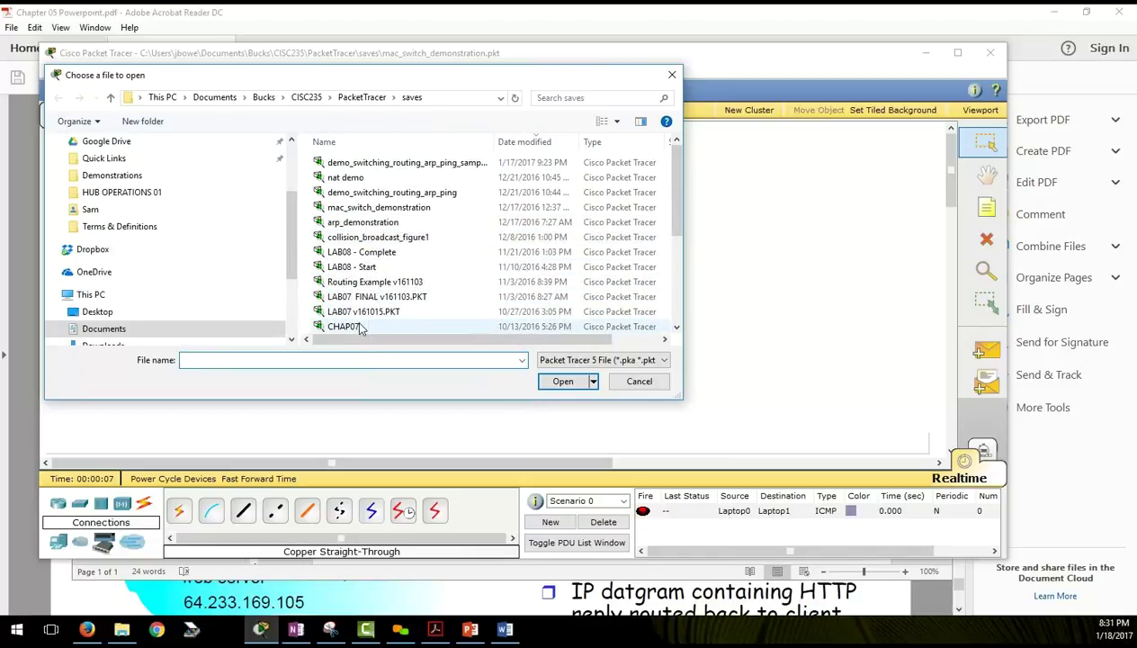
{"action": "left_click", "coordinate": [307, 97]}
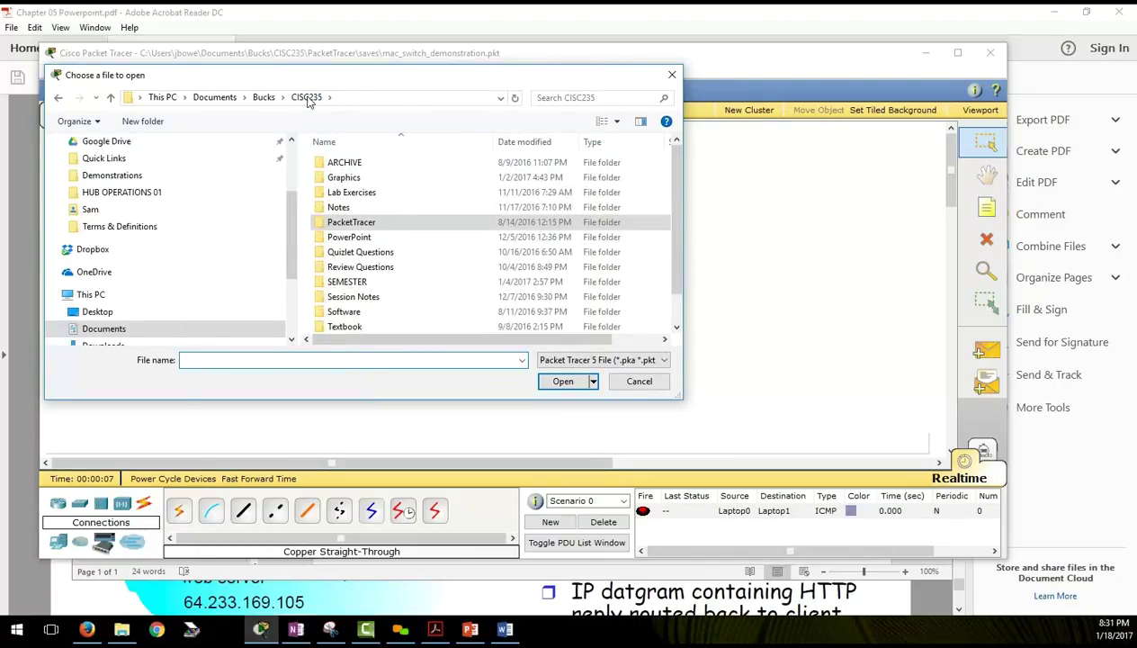
{"action": "left_click", "coordinate": [264, 97]}
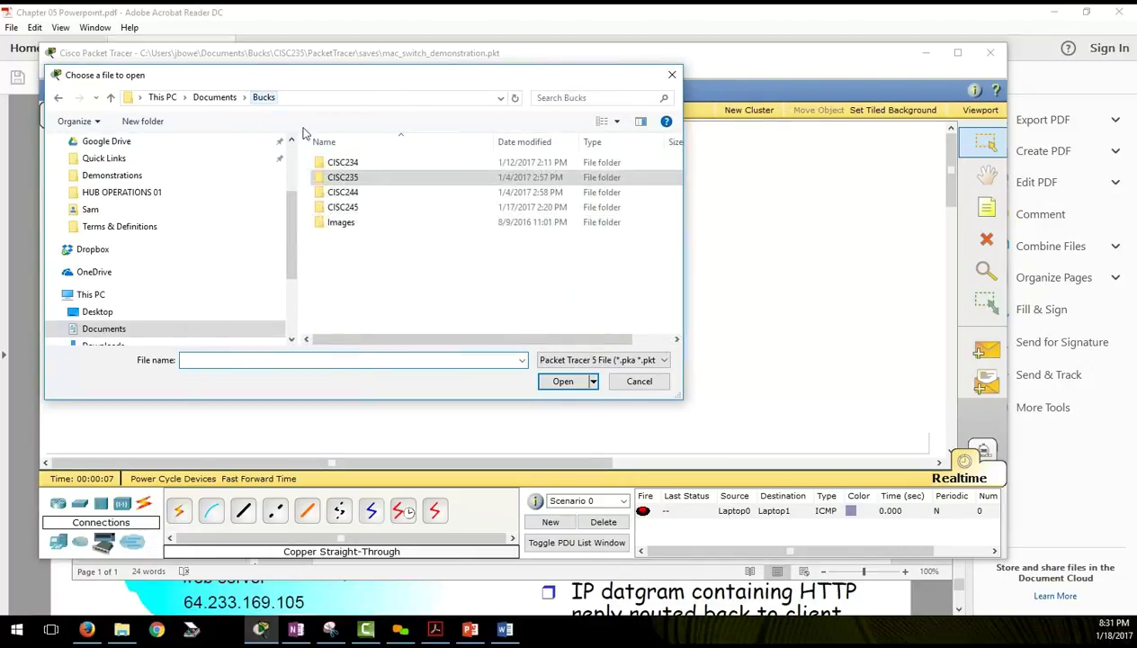
{"action": "double_click", "coordinate": [348, 164]}
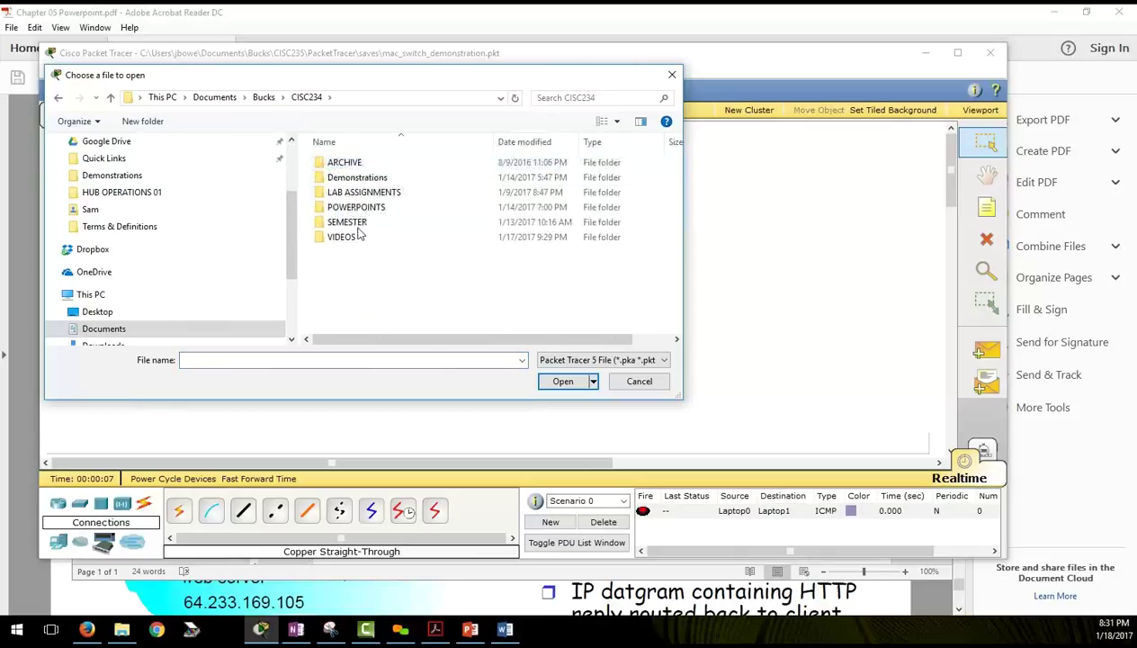
{"action": "double_click", "coordinate": [355, 177]}
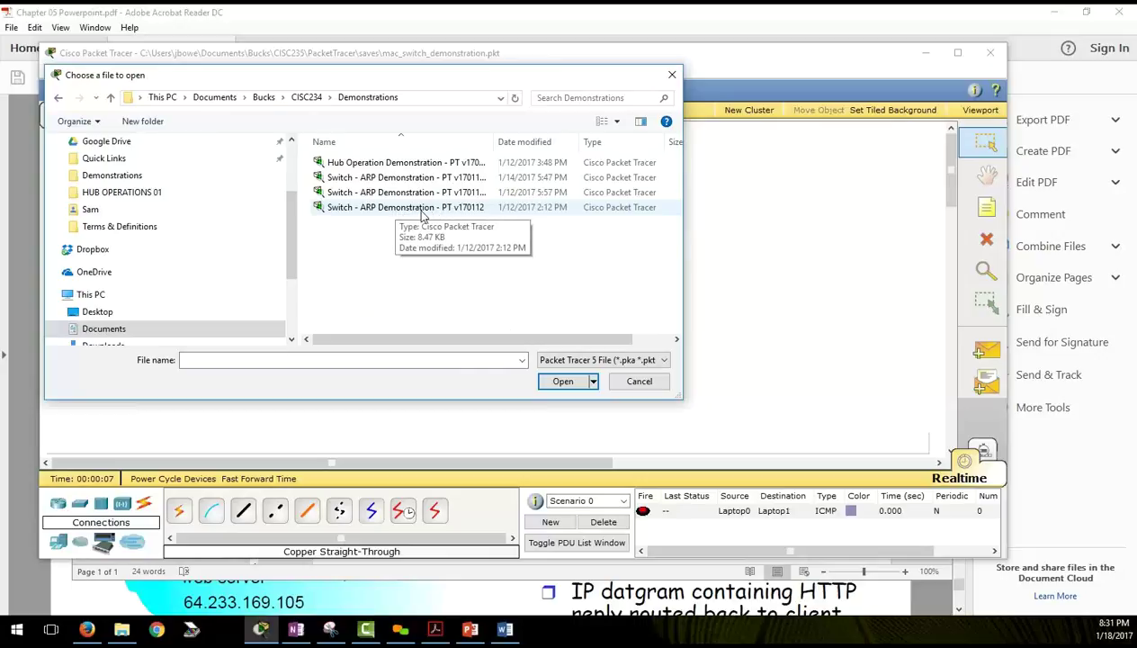
{"action": "left_click", "coordinate": [750, 248]}
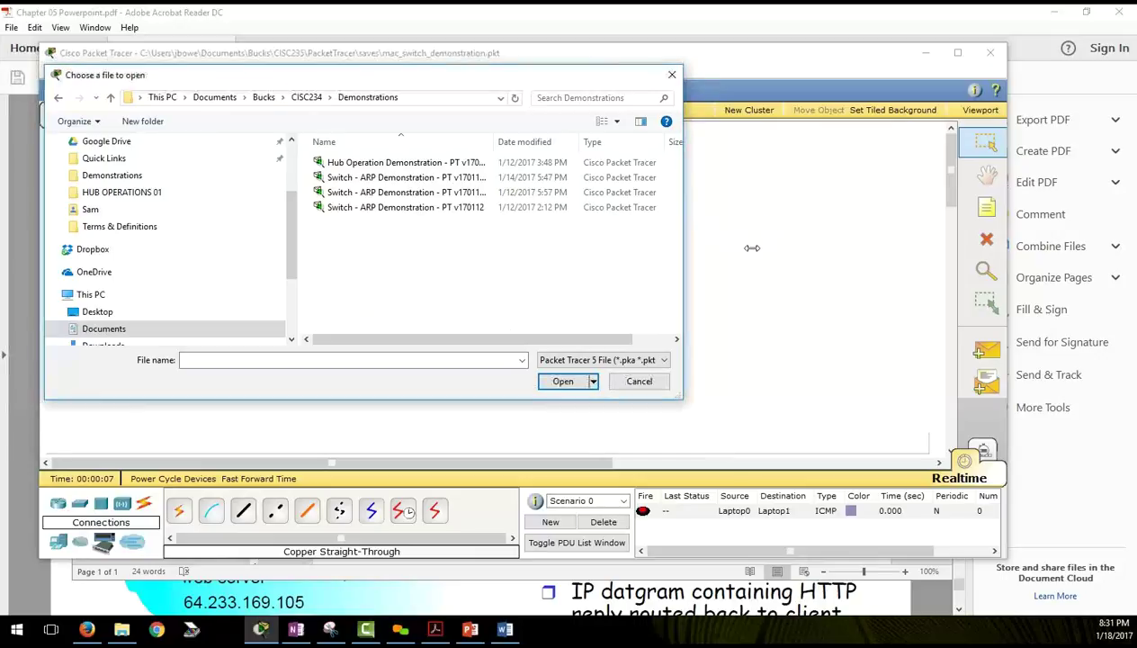
{"action": "left_click", "coordinate": [679, 77]}
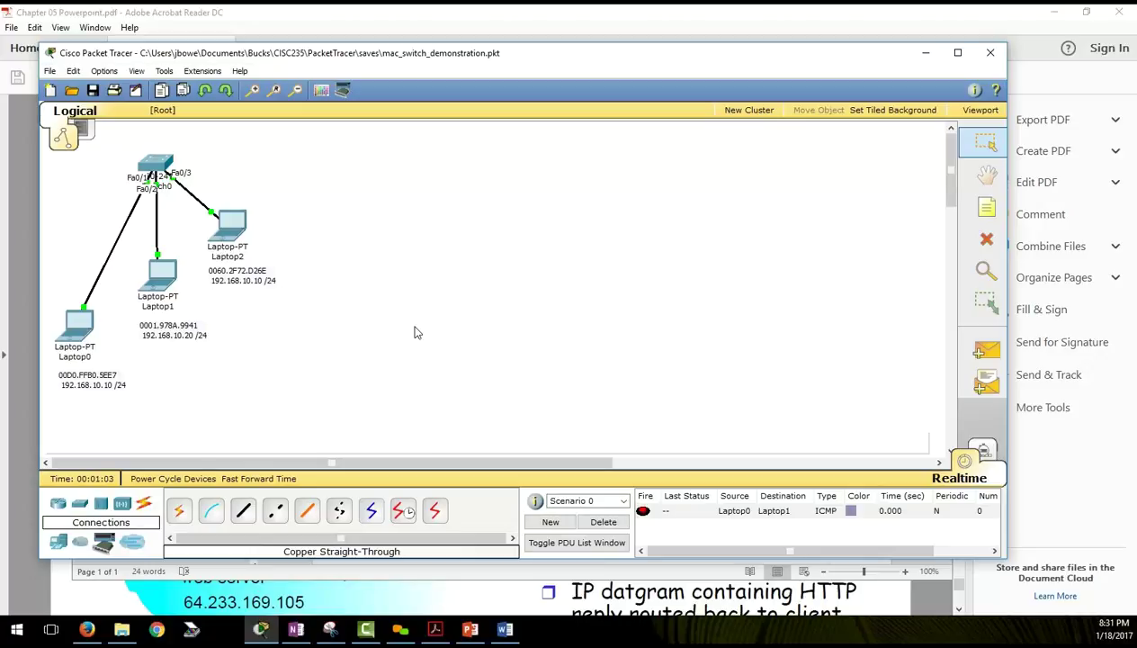
- Delete Laptop1 and Laptop2 together with their MAC and IP address labels
{"action": "left_click_drag", "start_coordinate": [434, 324], "coordinate": [149, 214]}
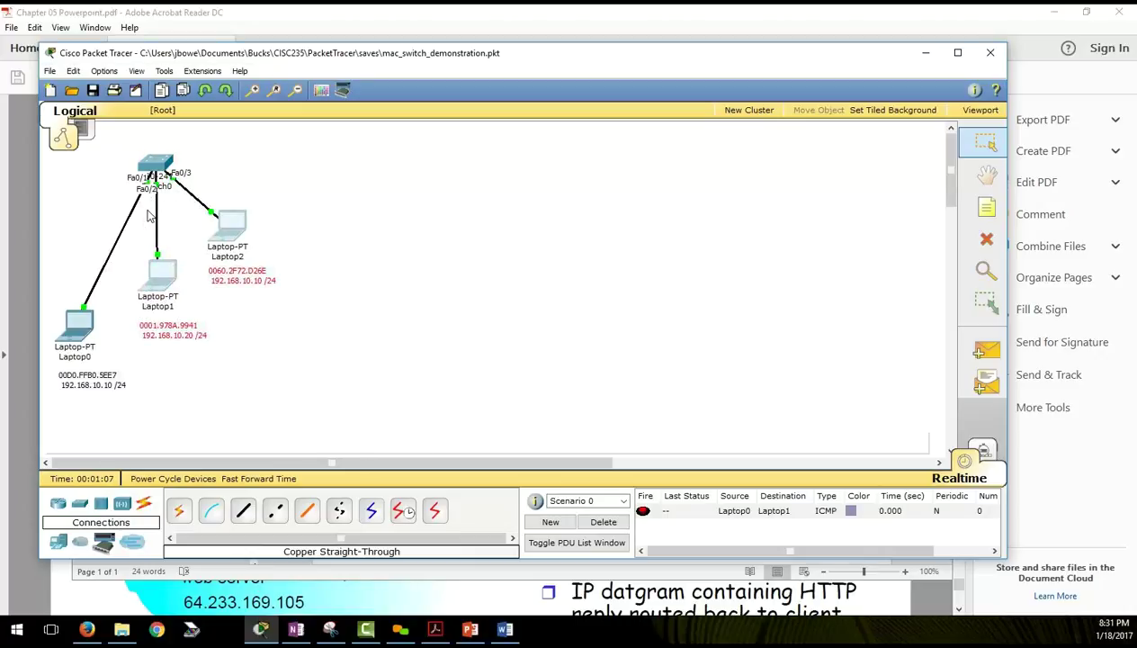
{"action": "key", "text": "Delete"}
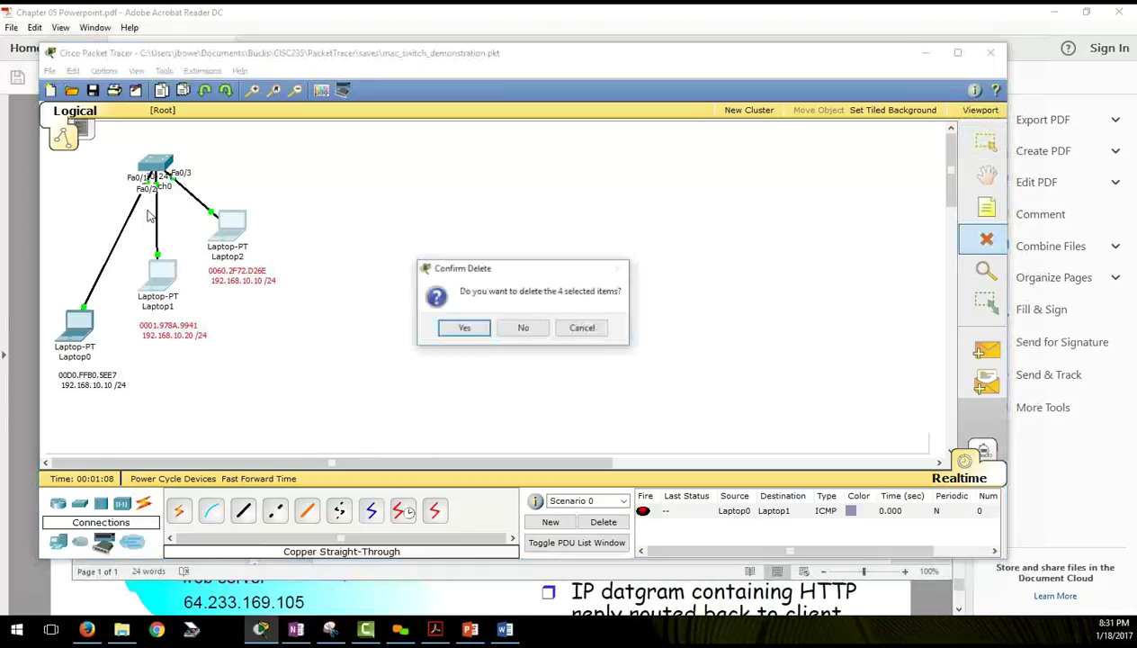
{"action": "left_click", "coordinate": [464, 330]}
- Arrange Laptop0 and Switch0 side by side, with the laptop's address label directly beneath the laptop
{"action": "left_click_drag", "start_coordinate": [166, 163], "coordinate": [230, 300]}
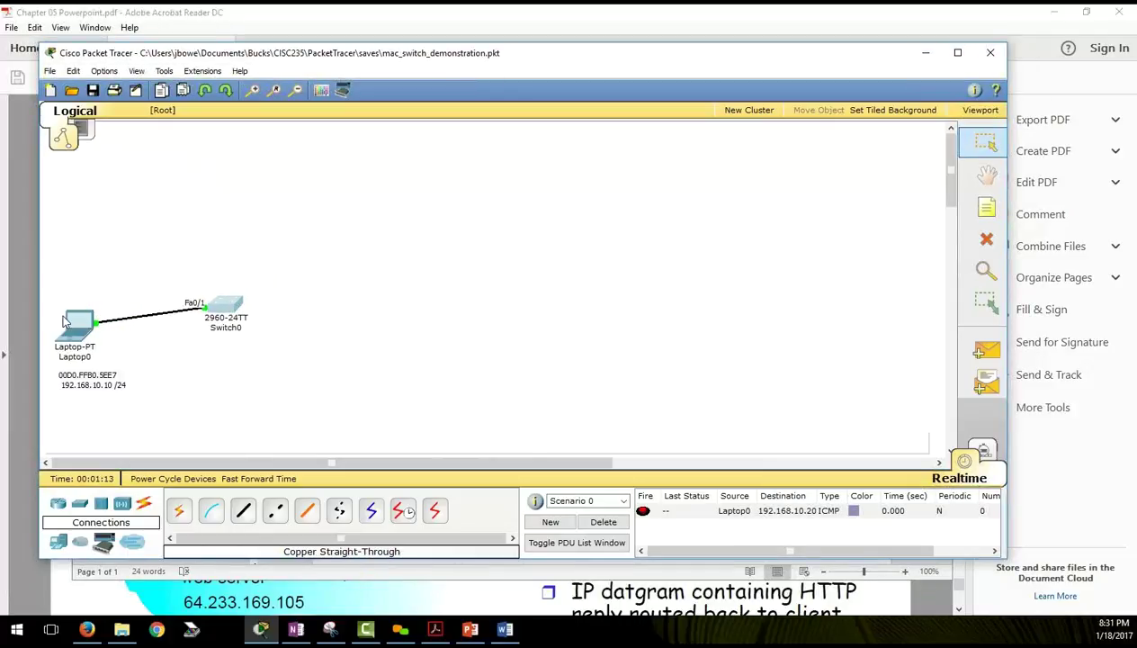
{"action": "left_click_drag", "start_coordinate": [77, 322], "coordinate": [134, 310]}
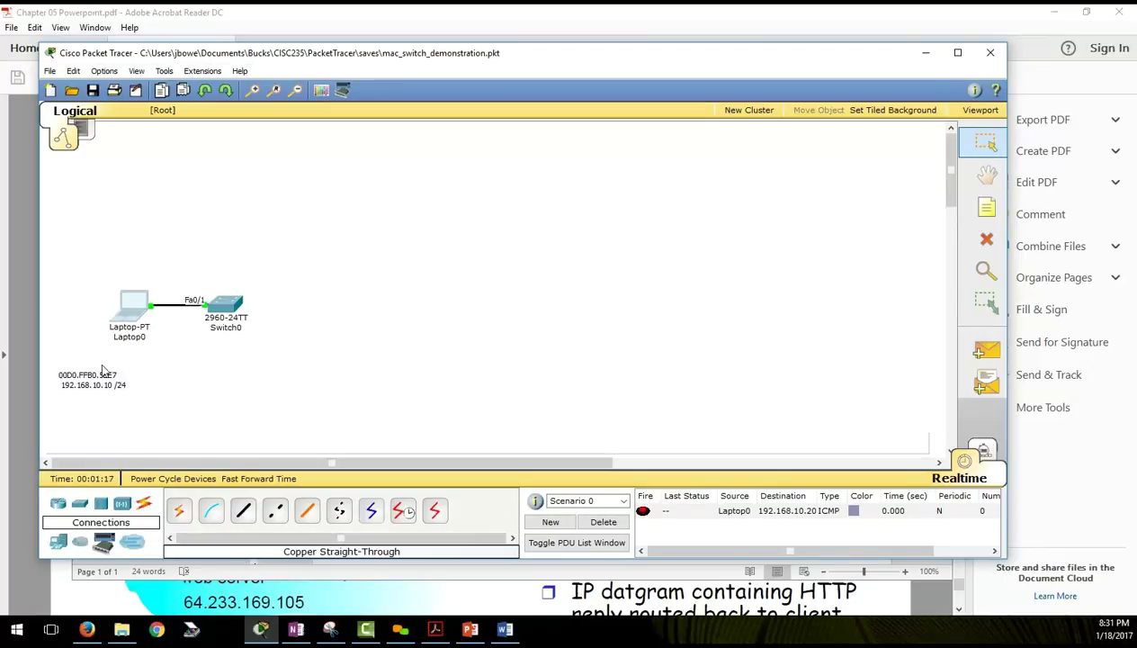
{"action": "left_click_drag", "start_coordinate": [149, 396], "coordinate": [123, 350]}
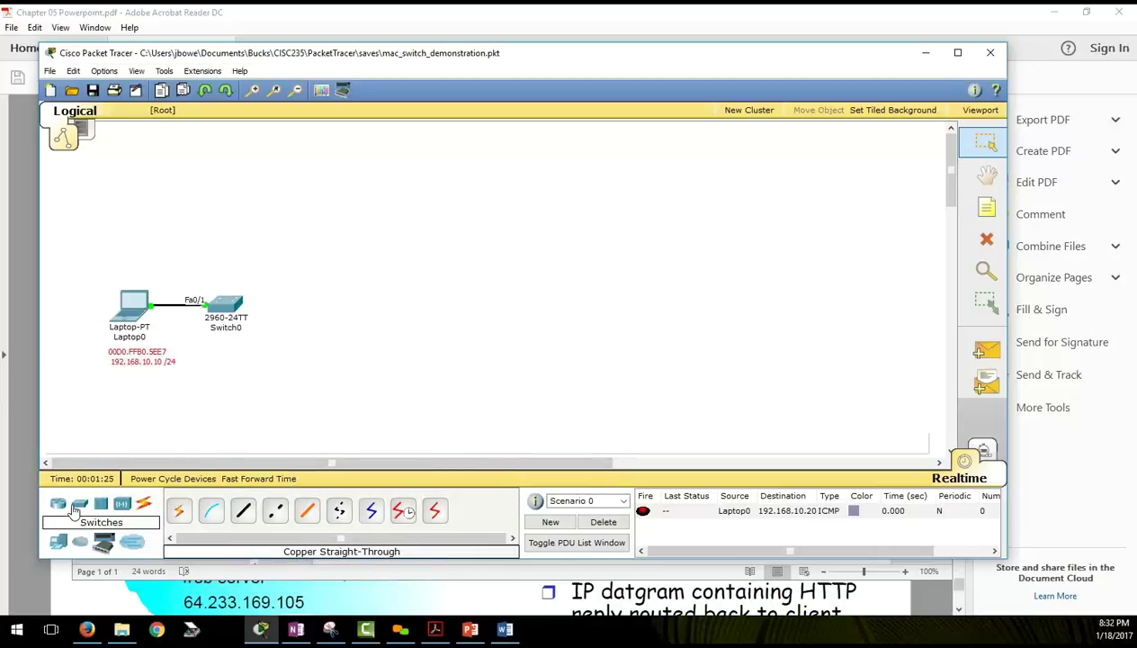
- Place a 2811 router to the right of Switch0 and connect Switch0 FastEthernet0/24 to the router's FastEthernet0/0 with a copper straight-through cable
{"action": "left_click", "coordinate": [60, 507]}
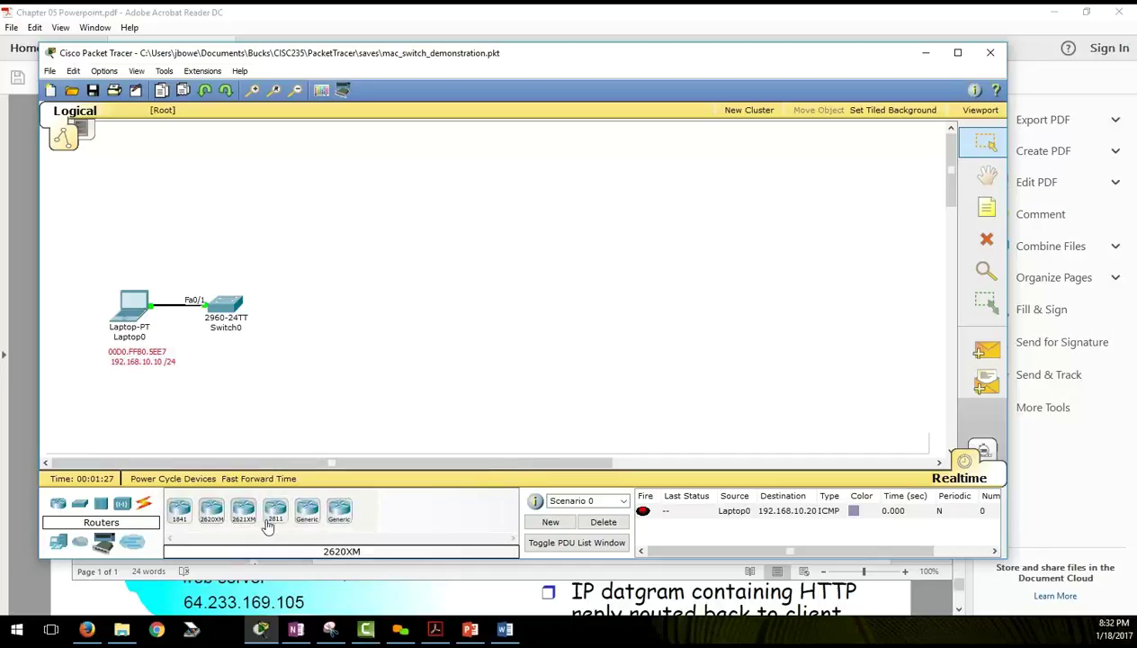
{"action": "left_click", "coordinate": [367, 308]}
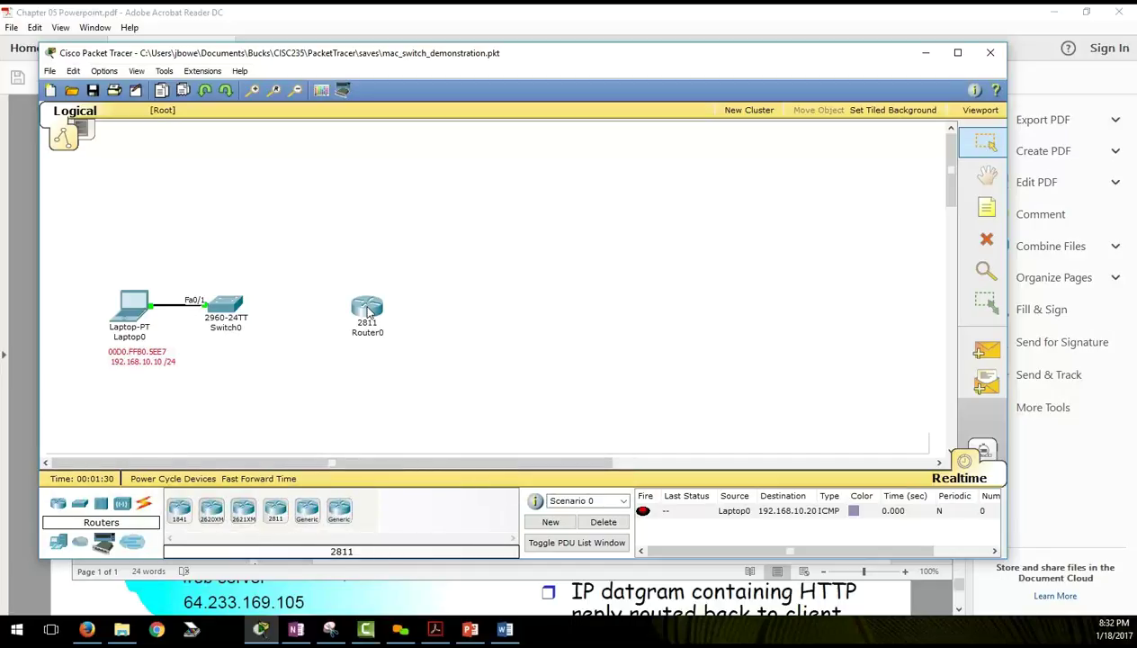
{"action": "left_click", "coordinate": [143, 504]}
{"action": "left_click", "coordinate": [245, 513]}
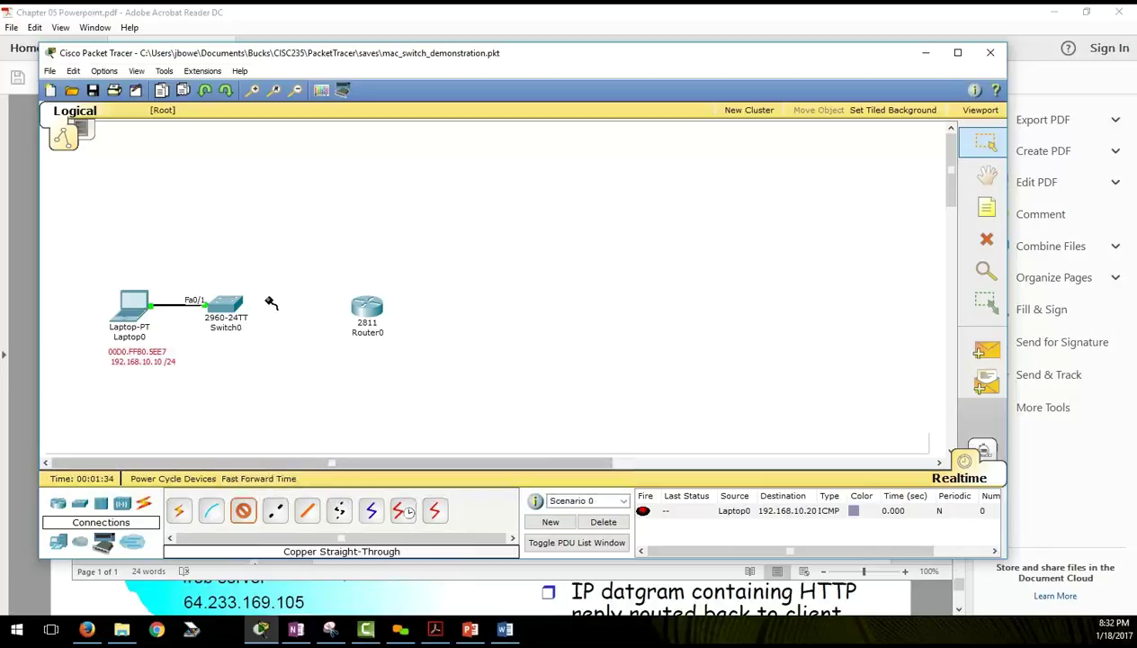
{"action": "left_click", "coordinate": [235, 308]}
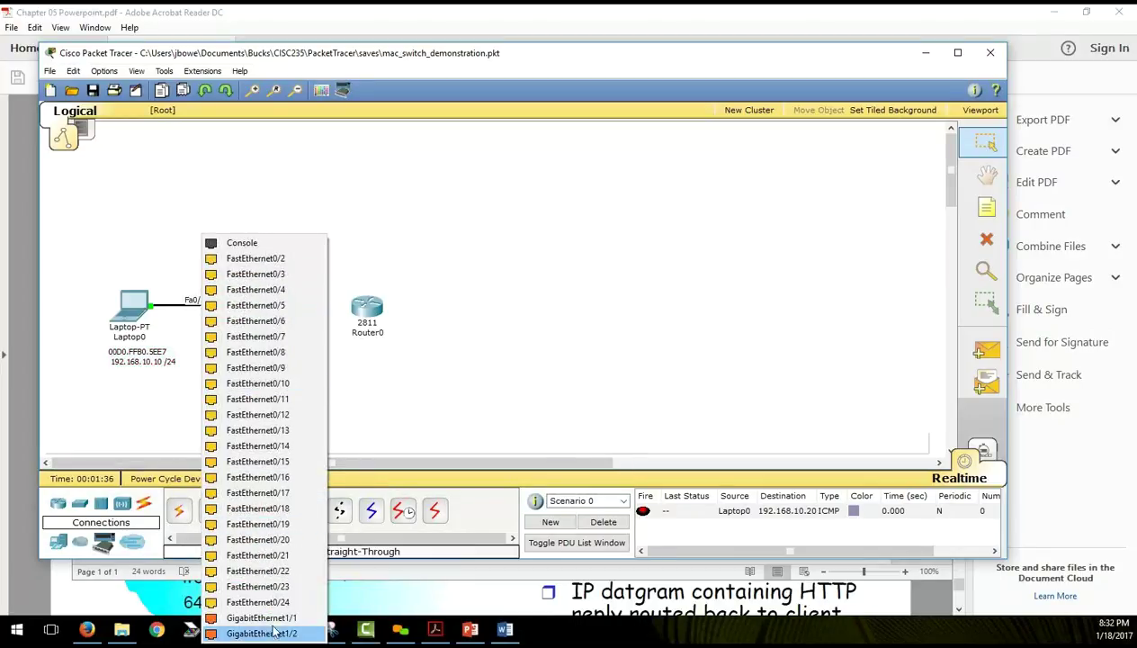
{"action": "left_click", "coordinate": [259, 602]}
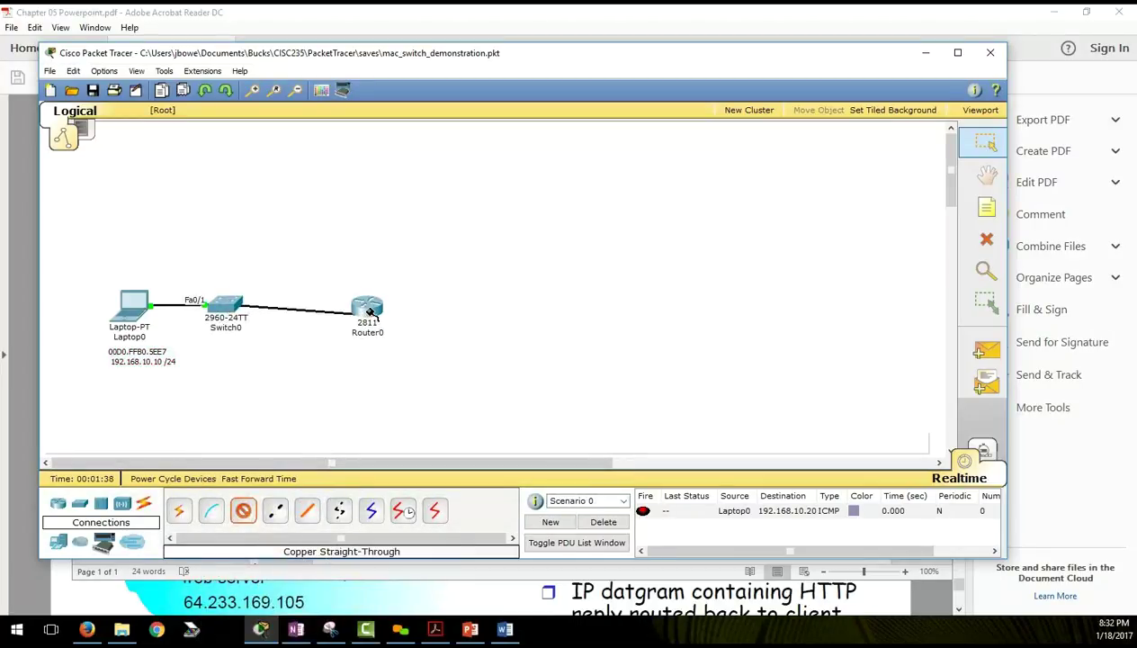
{"action": "left_click", "coordinate": [364, 308]}
{"action": "left_click", "coordinate": [394, 321]}
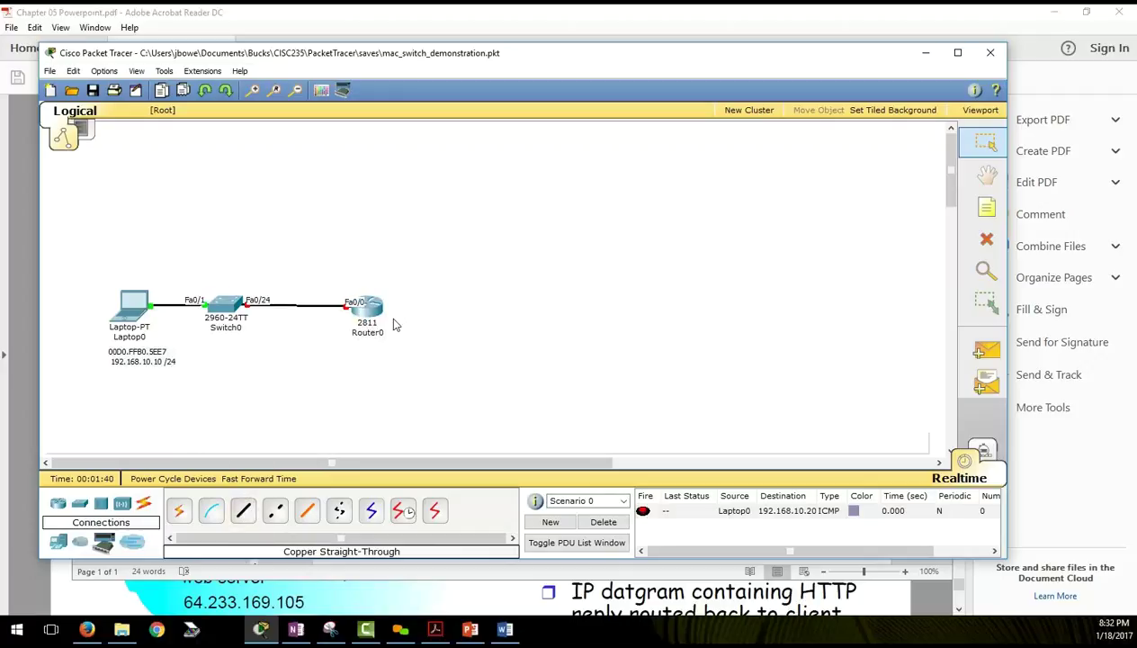
- Open Router0's command line interface, decline the initial configuration dialog, and enter global configuration mode
{"action": "left_click", "coordinate": [375, 314]}
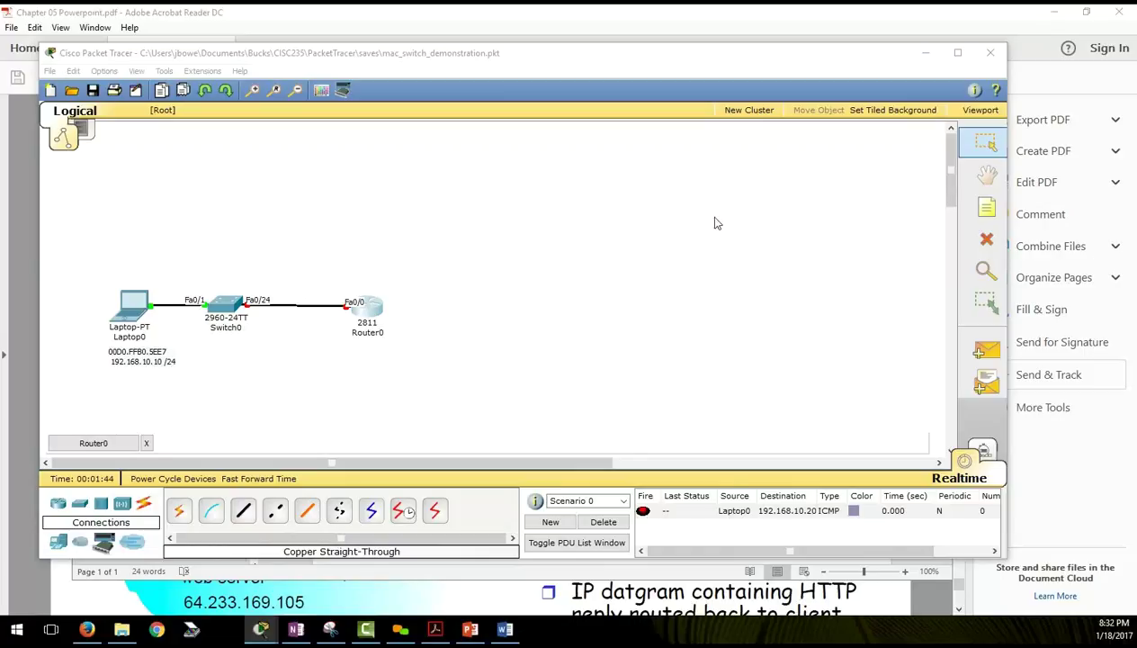
{"action": "left_click", "coordinate": [510, 183]}
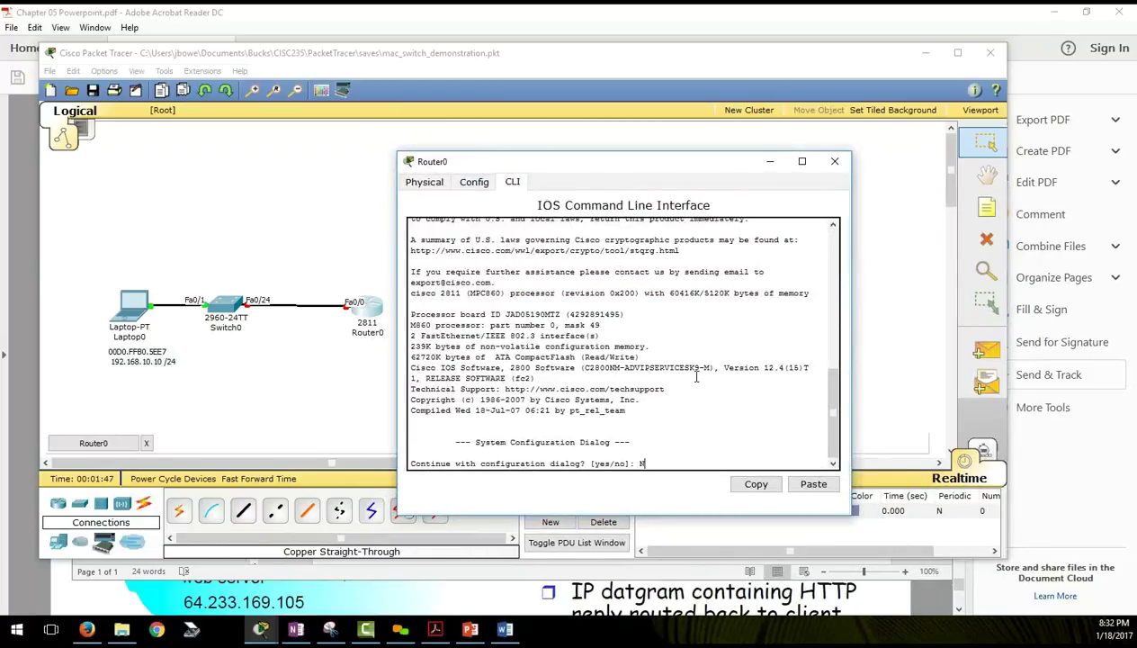
{"action": "type", "text": "N"}
{"action": "key", "text": "Return"}
{"action": "key", "text": "Return"}
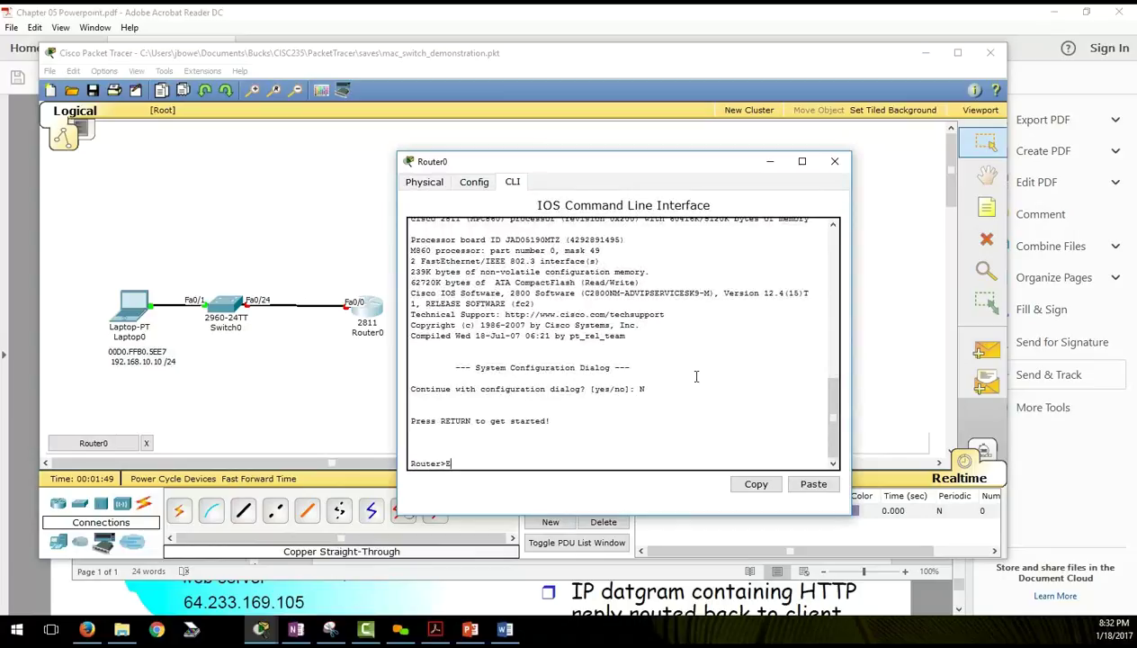
{"action": "type", "text": "EN"}
{"action": "key", "text": "Return"}
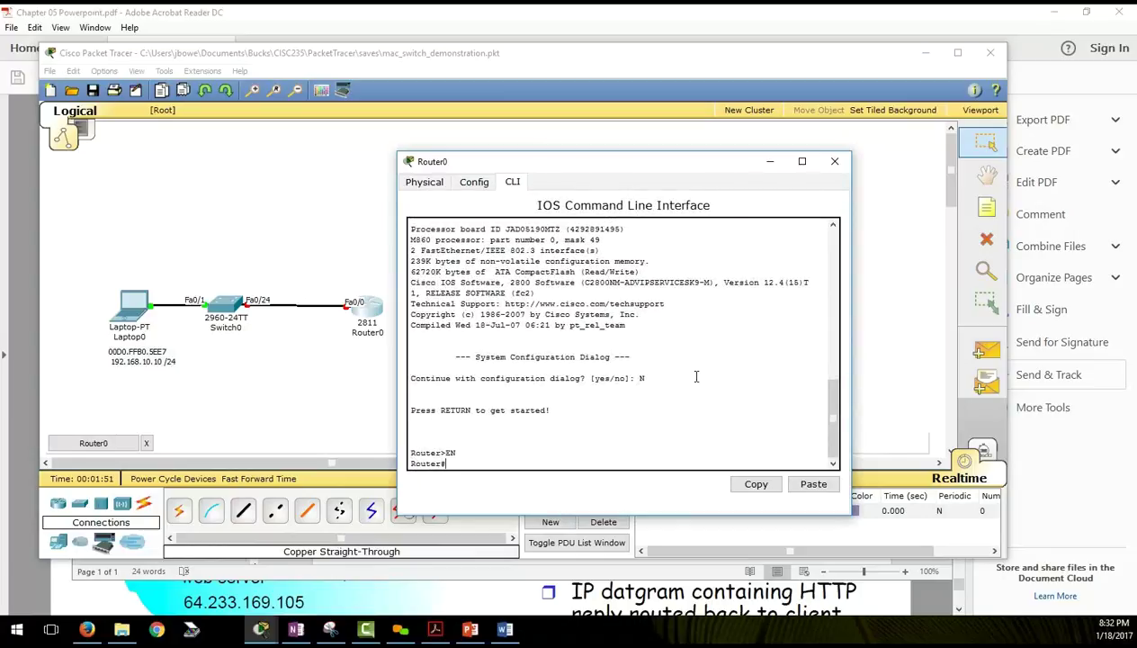
{"action": "type", "text": "CONFIG "}
{"action": "type", "text": "T"}
{"action": "key", "text": "Return"}
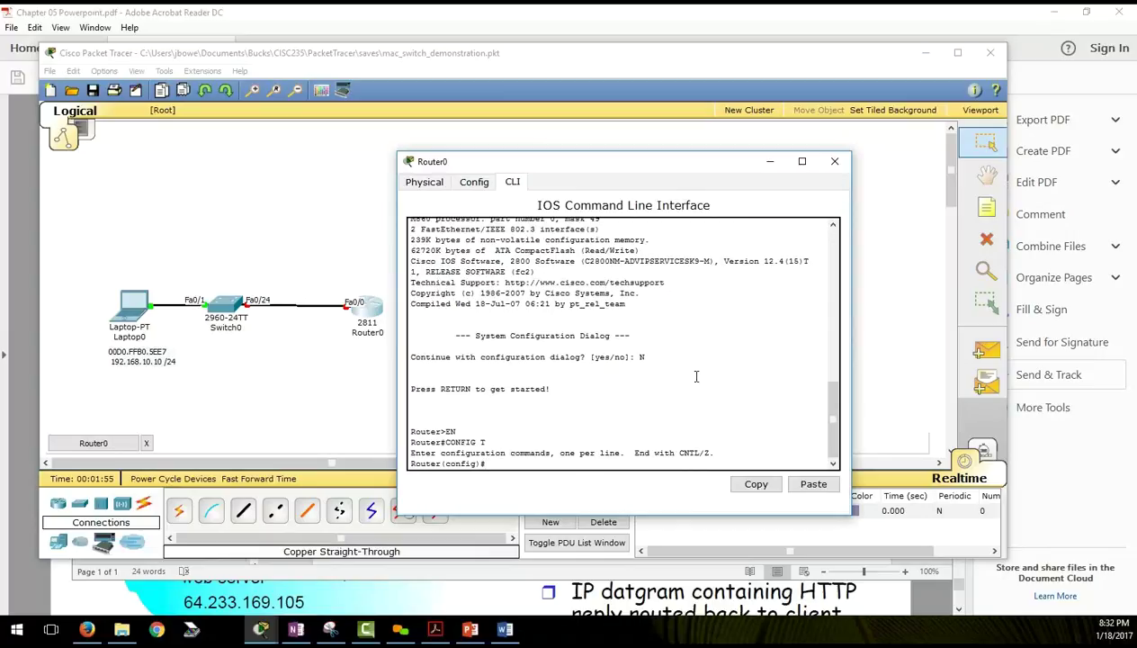
- Assign IP address 192.168.10.1 with mask 255.255.255.0 to Router0's interface f0/0
{"action": "type", "text": "int f0/0"}
{"action": "key", "text": "Return"}
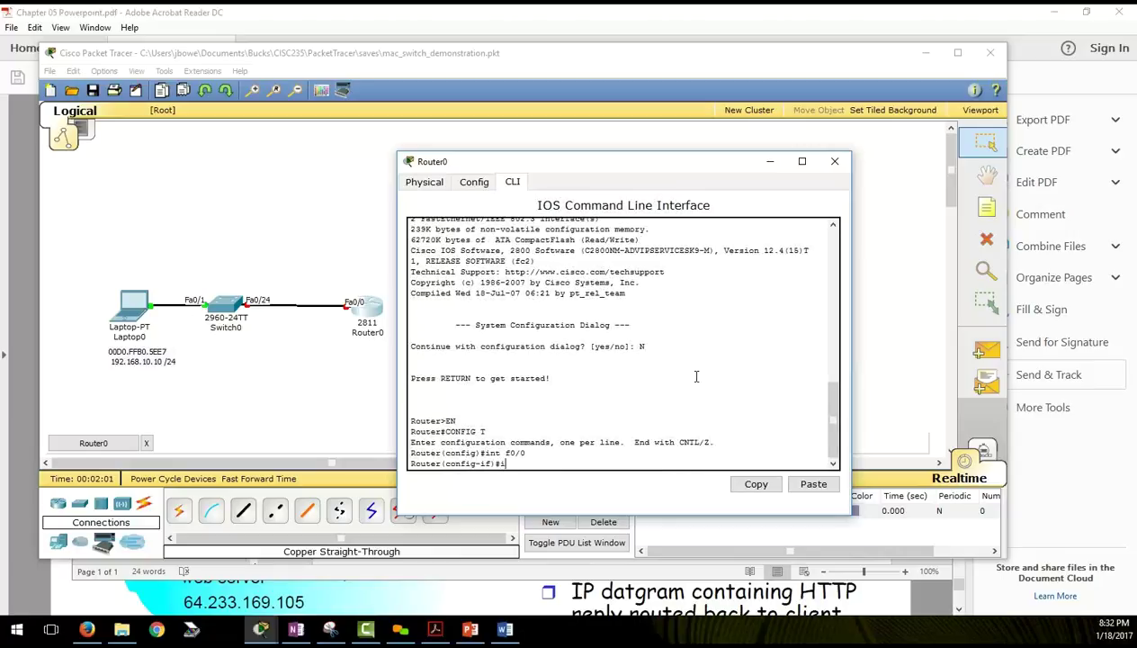
{"action": "type", "text": "ip addr 192.168.10.1 255.255.255"}
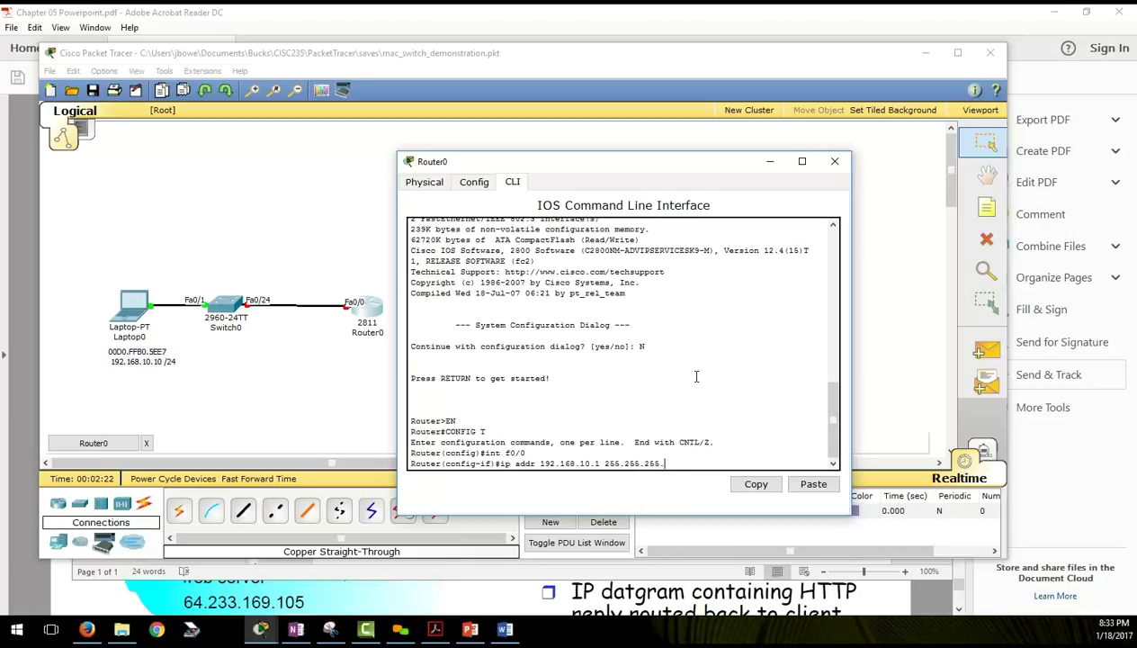
{"action": "type", "text": ".0"}
{"action": "key", "text": "Return"}
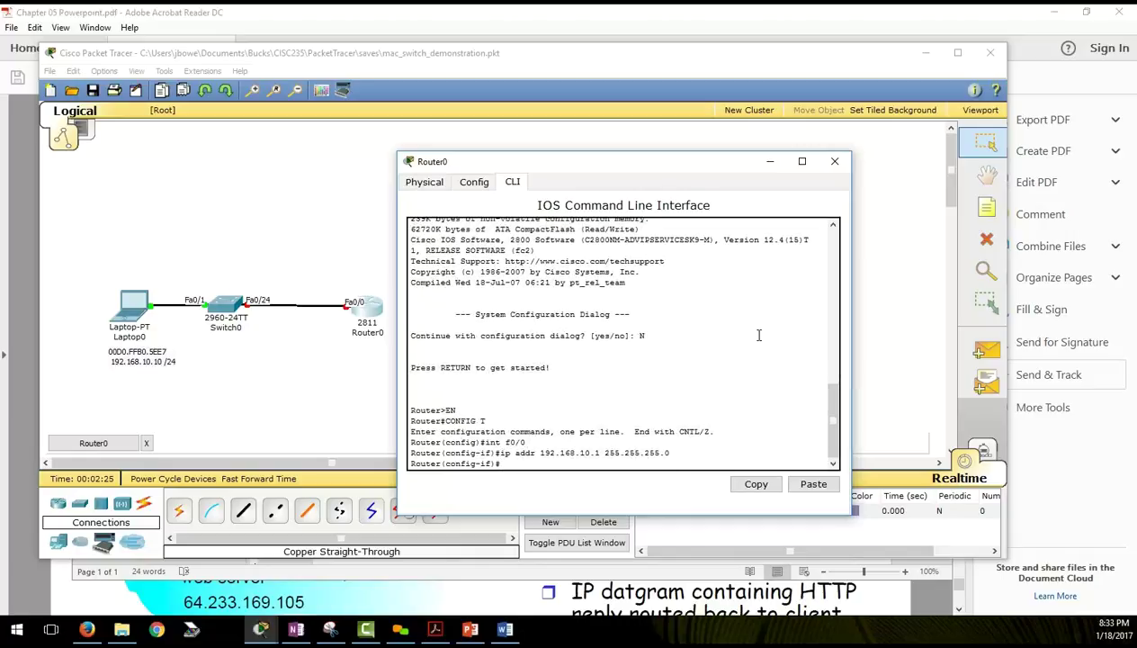
- Enable interface f0/0 with no shut and exit to global configuration mode
{"action": "type", "text": "ex"}
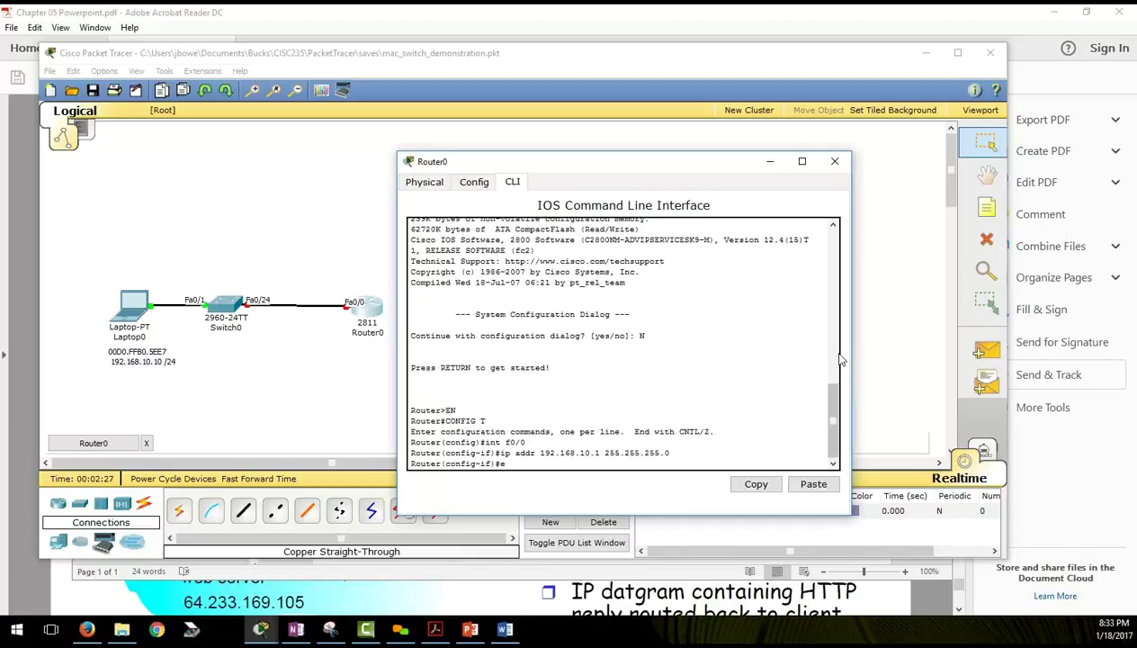
{"action": "key", "text": "BackSpace"}
{"action": "key", "text": "BackSpace"}
{"action": "type", "text": "no shut"}
{"action": "key", "text": "Return"}
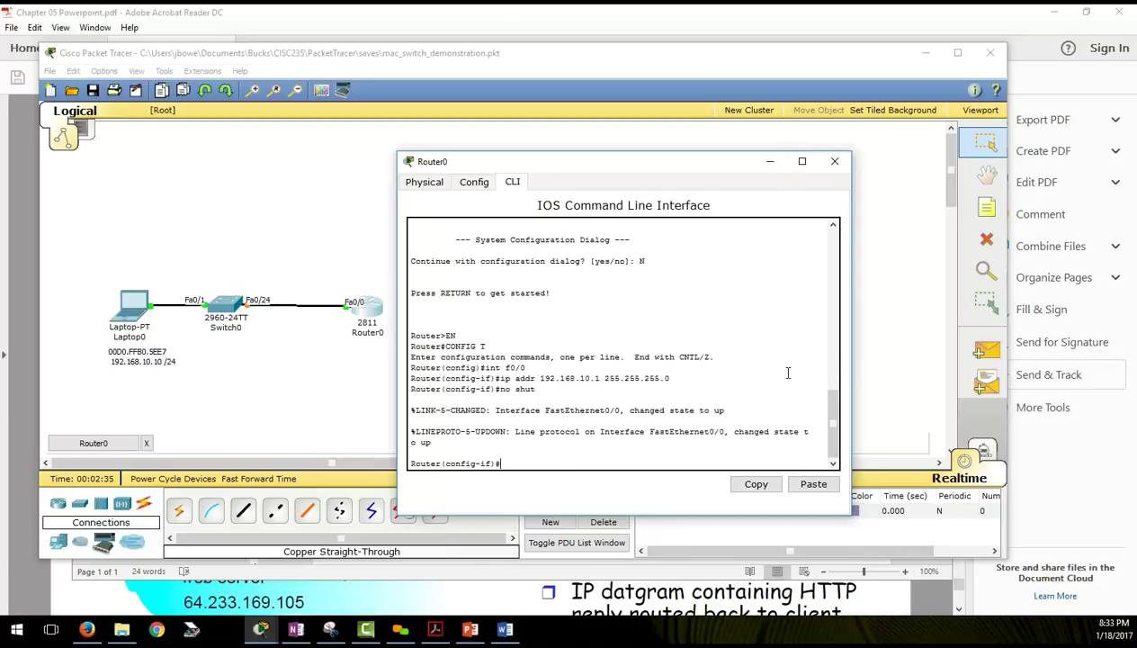
{"action": "type", "text": "exit"}
{"action": "key", "text": "Return"}
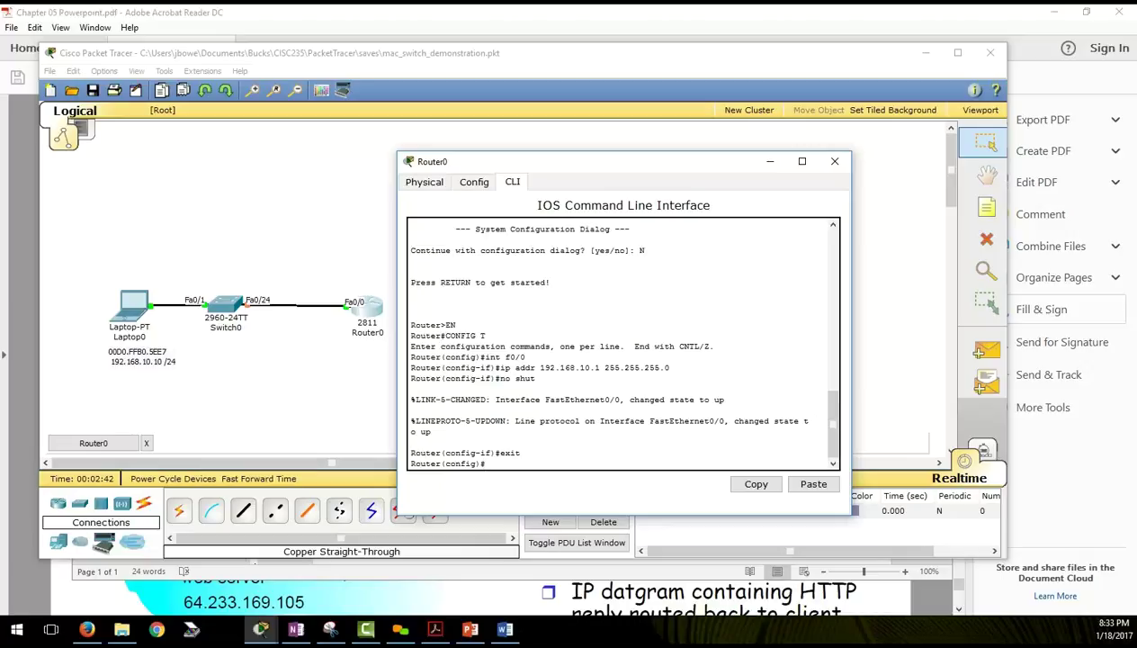
- Switch to Adobe Acrobat Reader, open the recent CCNA Cisco Certified Network Associate PDF, and move its window clear of the router console
{"action": "left_click", "coordinate": [1042, 309]}
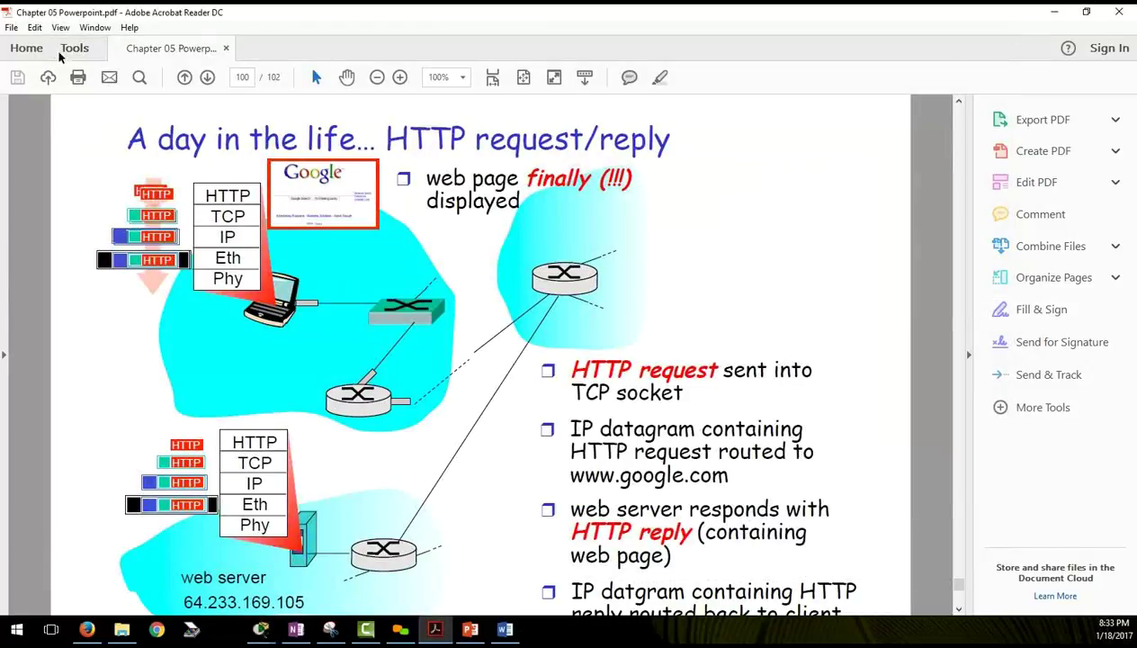
{"action": "left_click", "coordinate": [15, 27]}
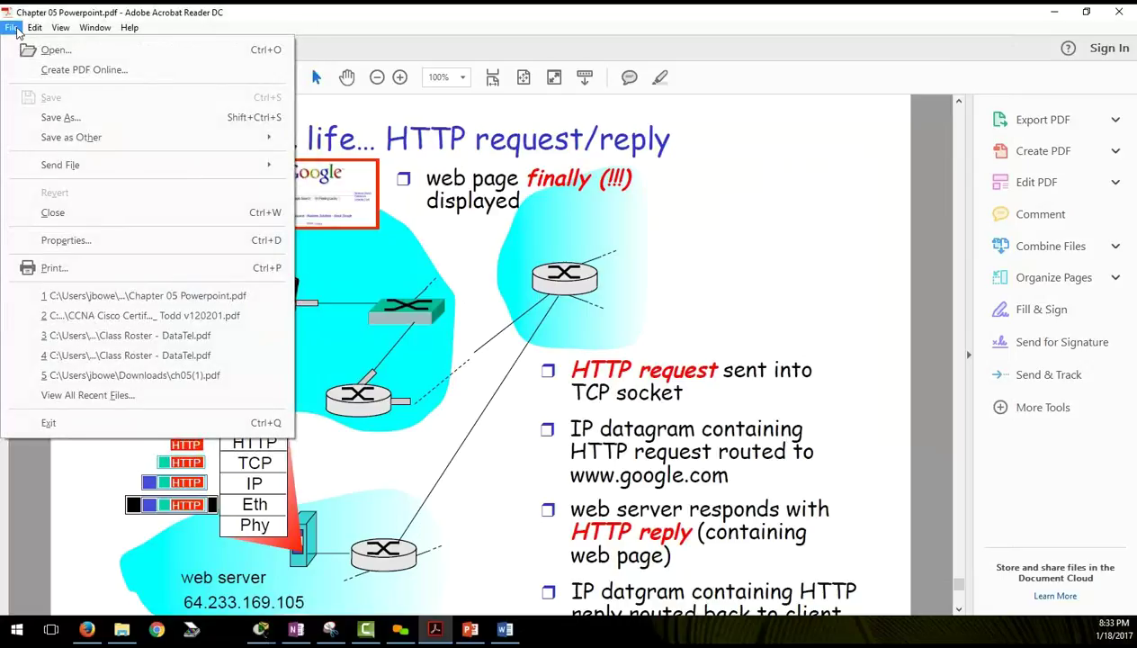
{"action": "left_click", "coordinate": [135, 316]}
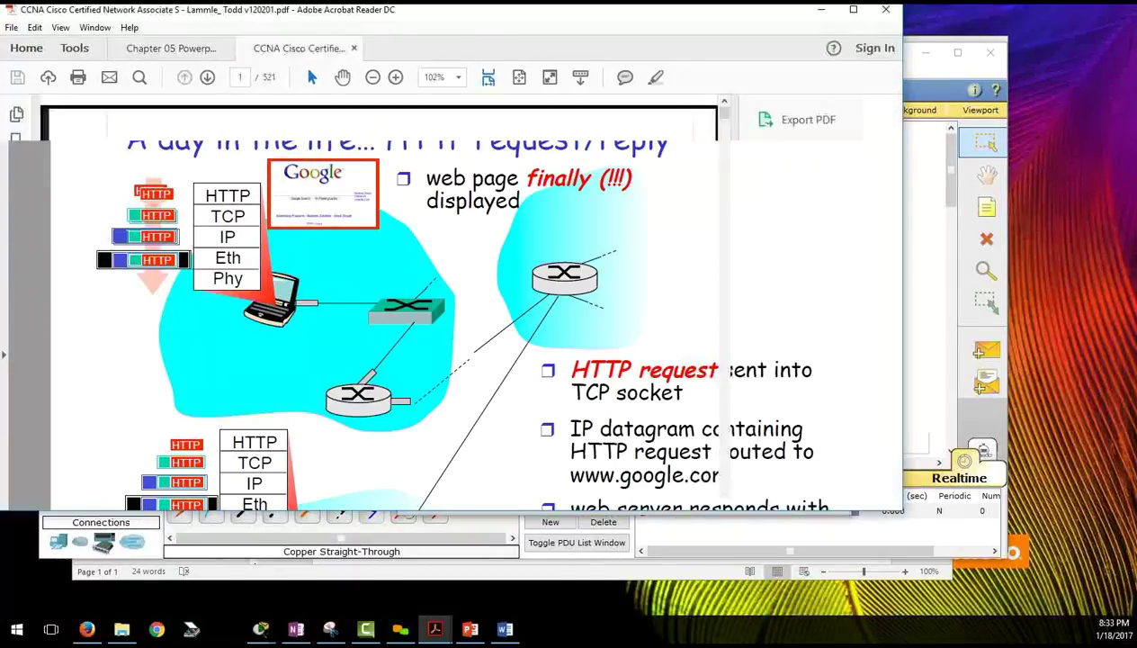
{"action": "left_click_drag", "start_coordinate": [742, 46], "coordinate": [1136, 366]}
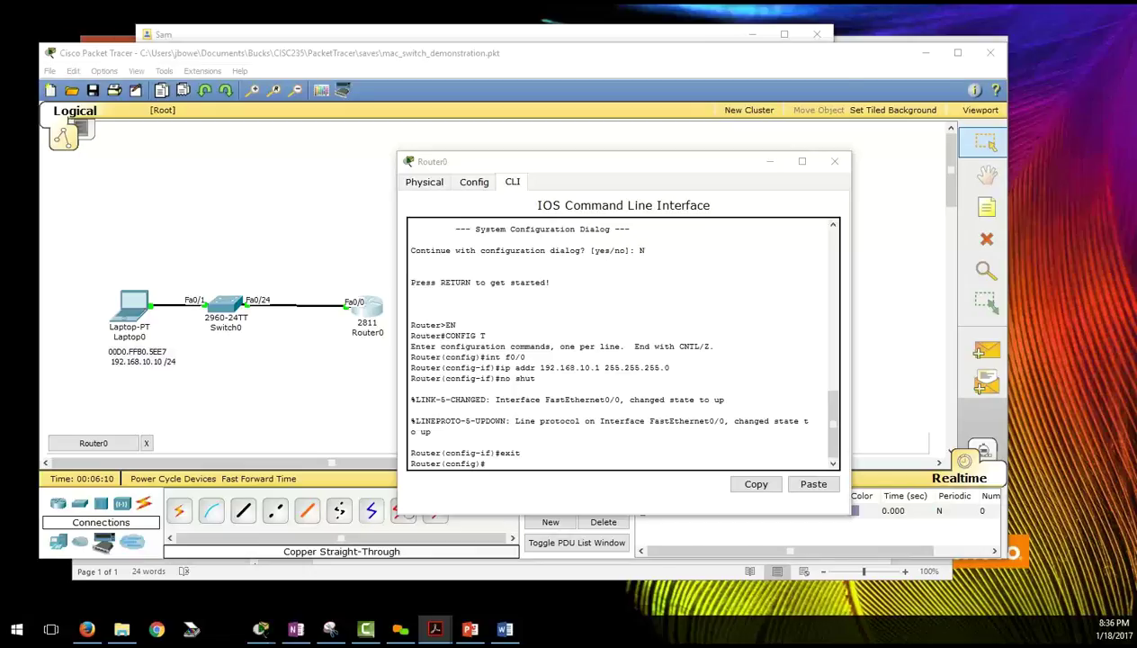
- Return to Router0's console in Packet Tracer and create the DHCP pool admin with network 192.168.10.0 255.255.255.0
{"action": "left_click", "coordinate": [512, 467]}
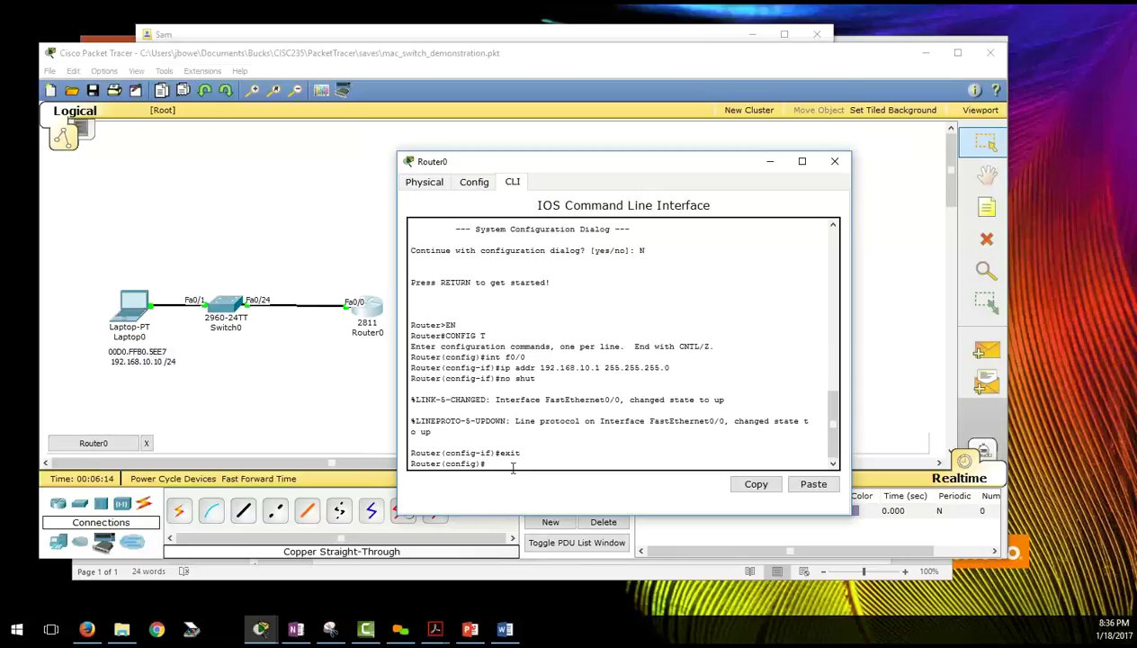
{"action": "type", "text": "ip dhcp pool admin"}
{"action": "key", "text": "Return"}
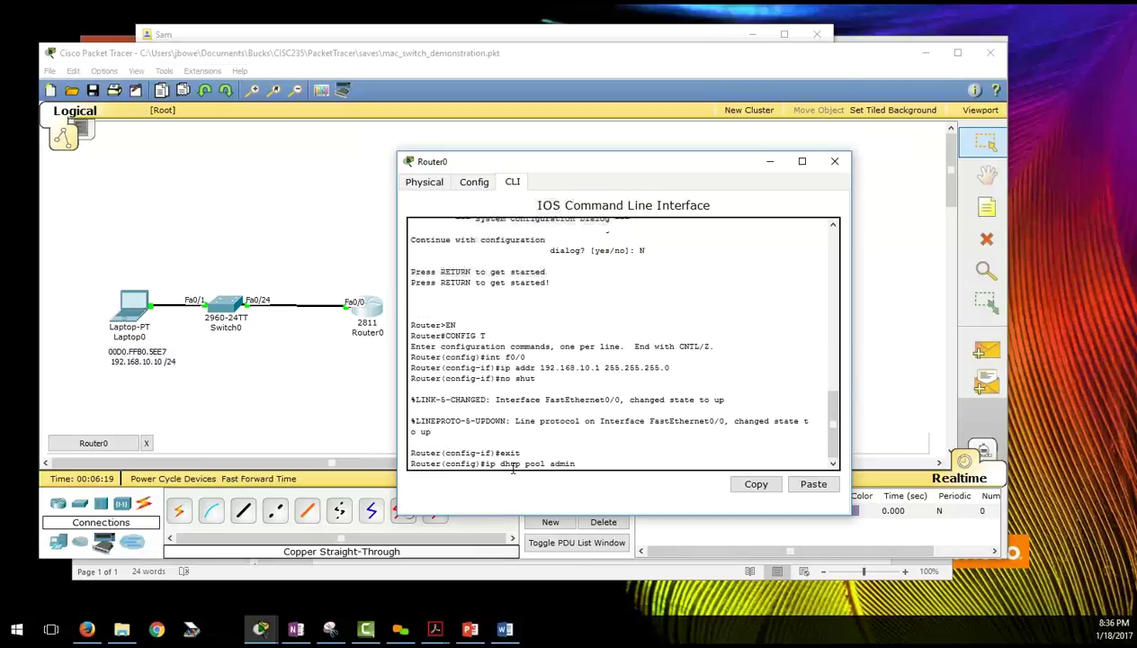
{"action": "type", "text": "network"}
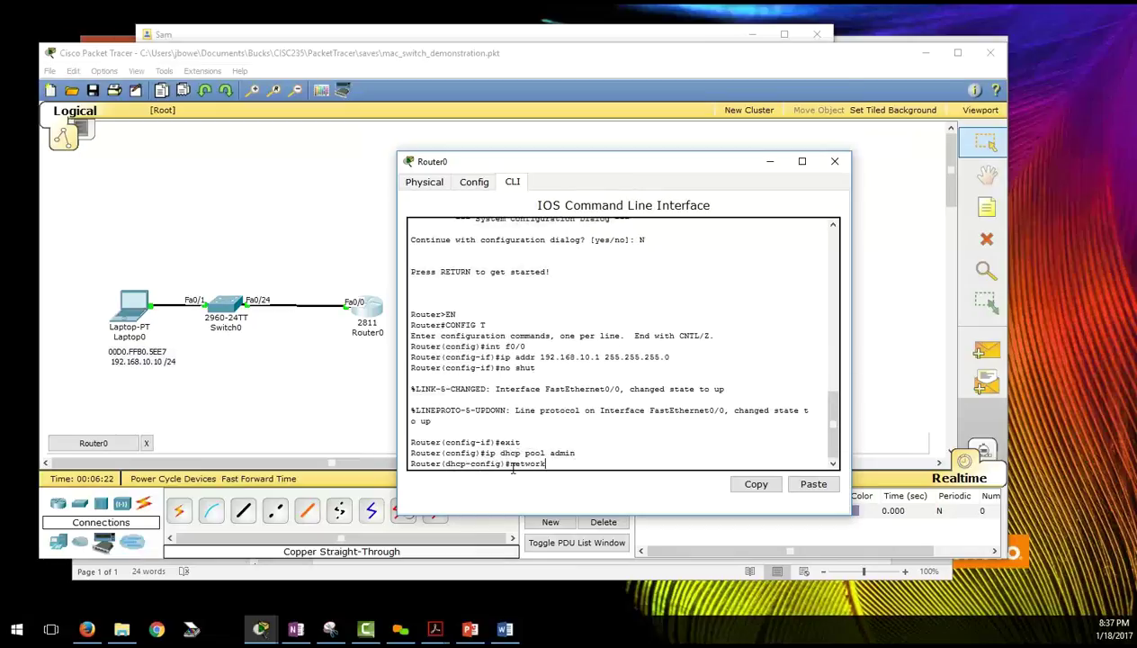
{"action": "type", "text": " 192.168.10.0 255.255.255.0"}
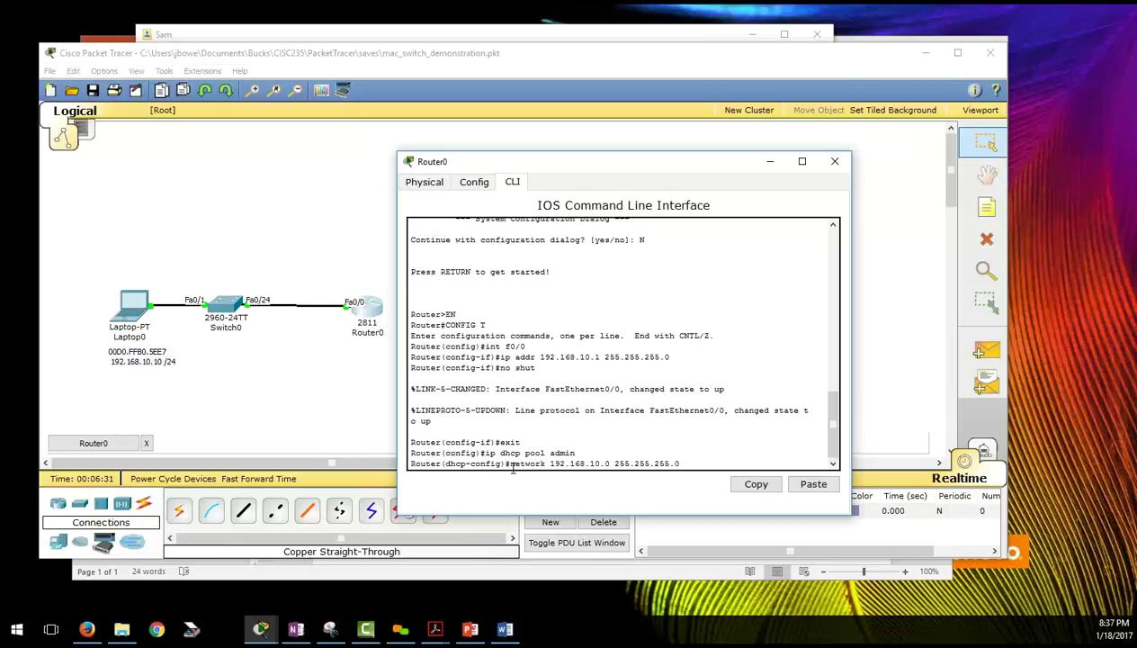
{"action": "key", "text": "Return"}
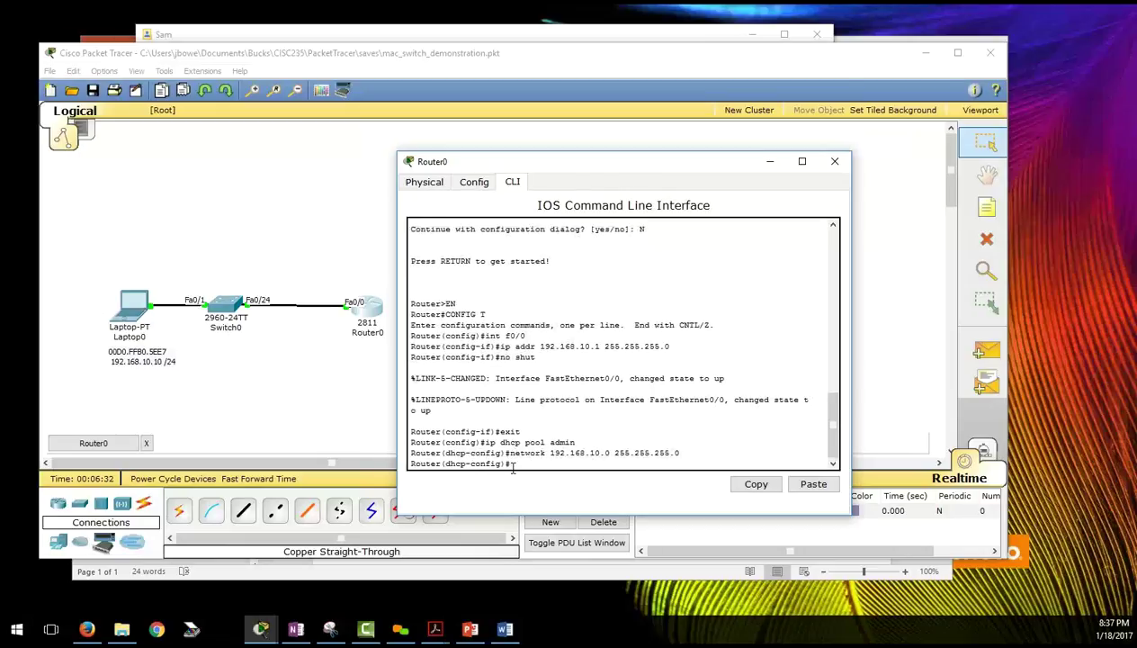
- Set the admin DHCP pool's default router to 192.168.10.1 and exit the pool configuration
{"action": "type", "text": "default-rout"}
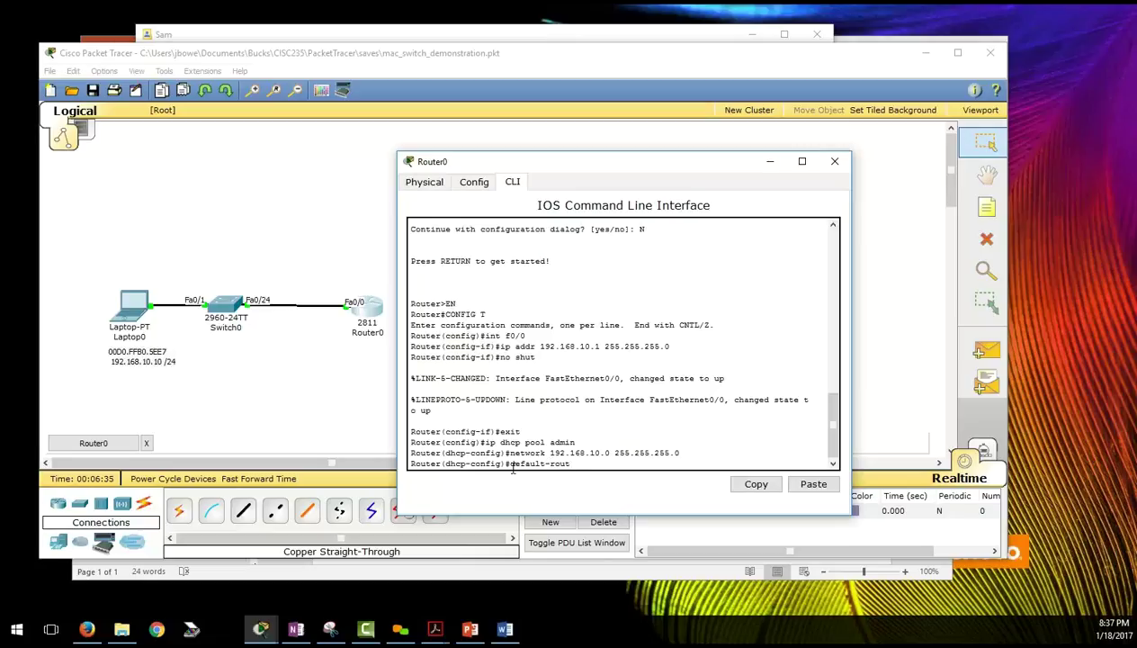
{"action": "type", "text": "er 192.168.10.1"}
{"action": "key", "text": "Return"}
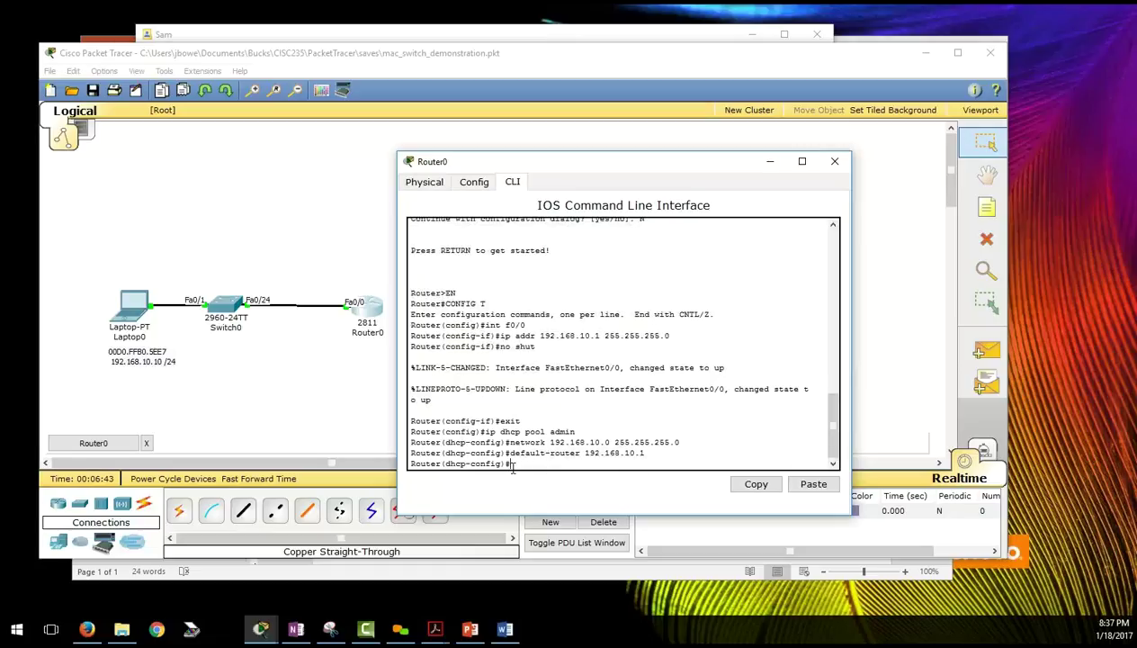
{"action": "type", "text": "exit"}
{"action": "key", "text": "Return"}
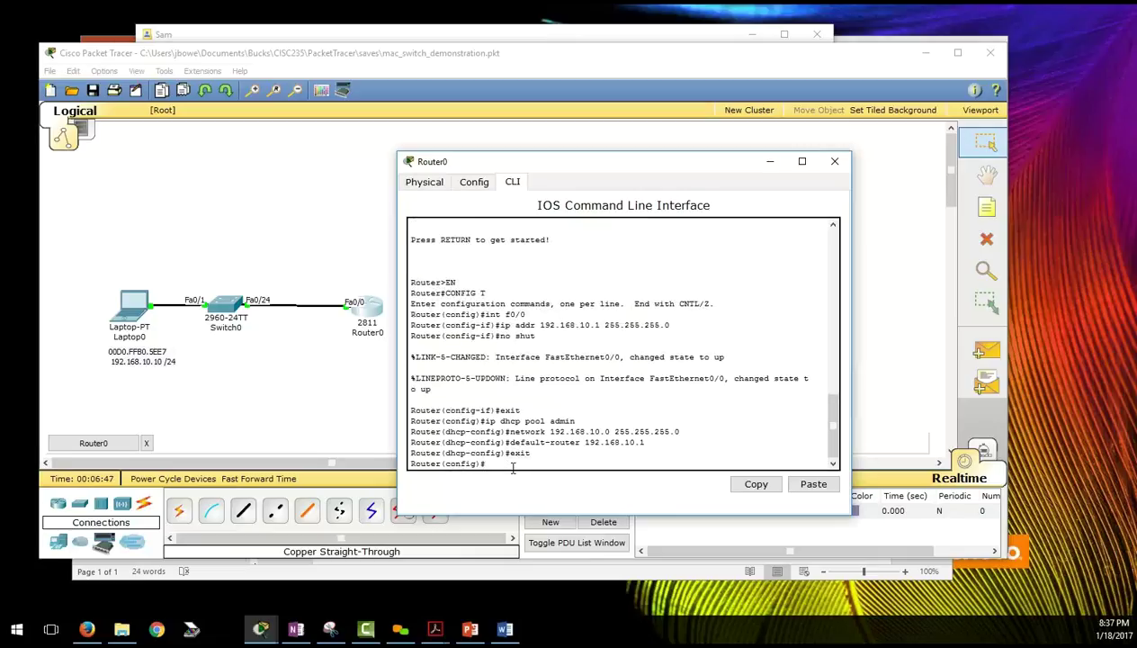
- Exclude the address 192.168.10.1 from Router0's DHCP assignments
{"action": "type", "text": "ip dhcp excluded-addr 192.168."}
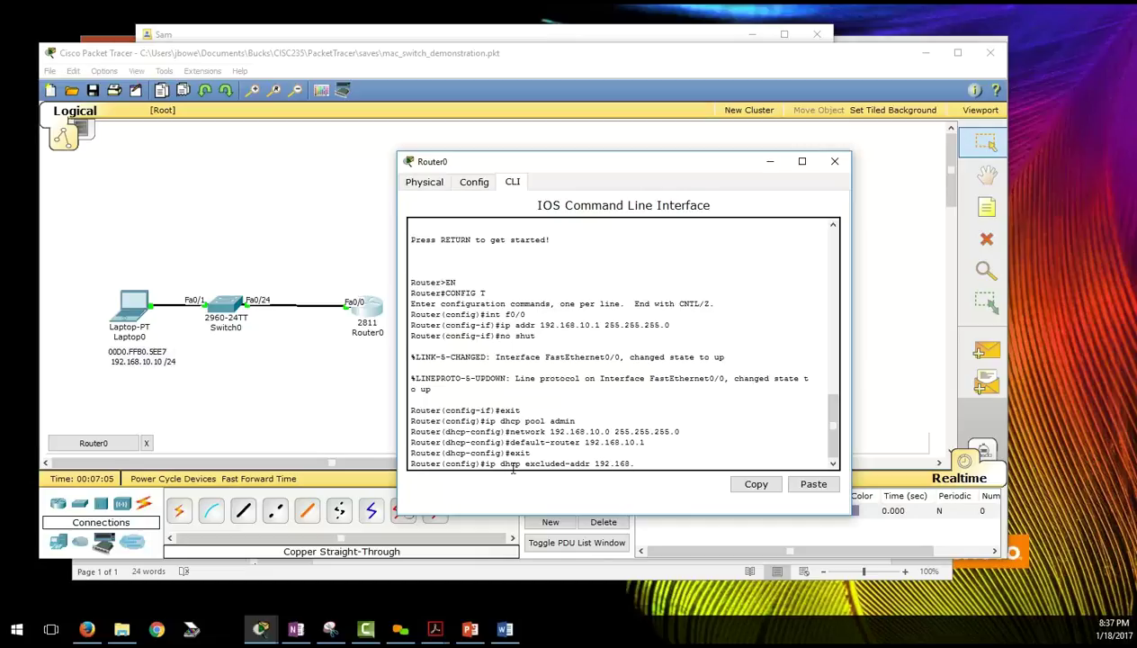
{"action": "type", "text": "10.1"}
{"action": "key", "text": "Return"}
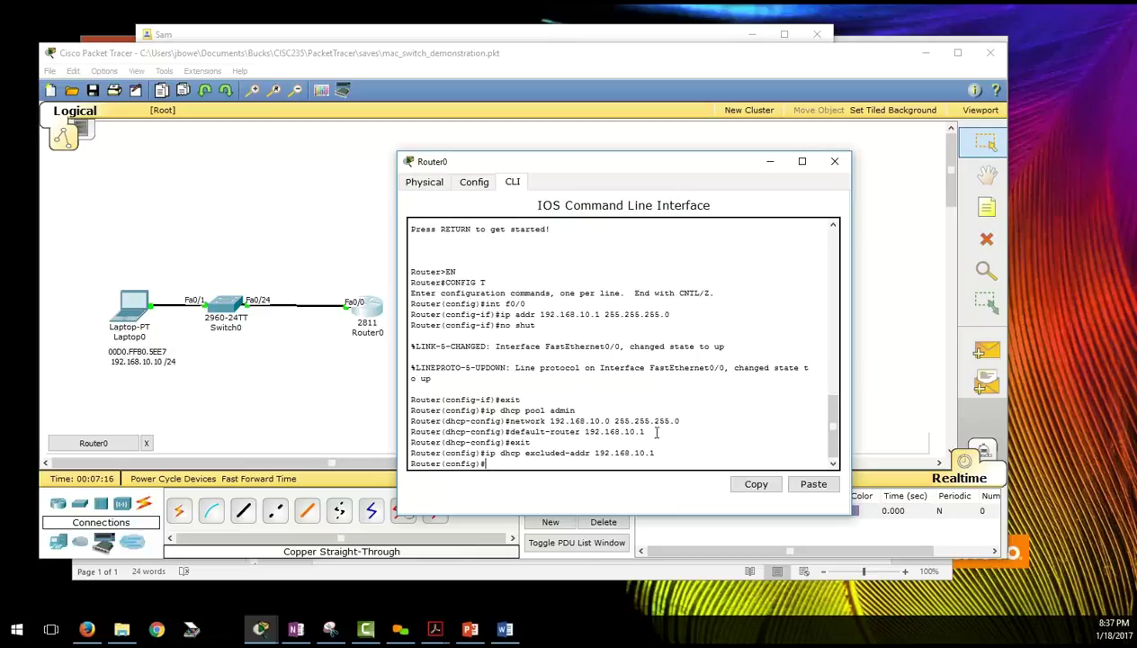
- Open Laptop0's global configuration settings and set its IPv4 Gateway/DNS to DHCP
{"action": "left_click", "coordinate": [135, 311]}
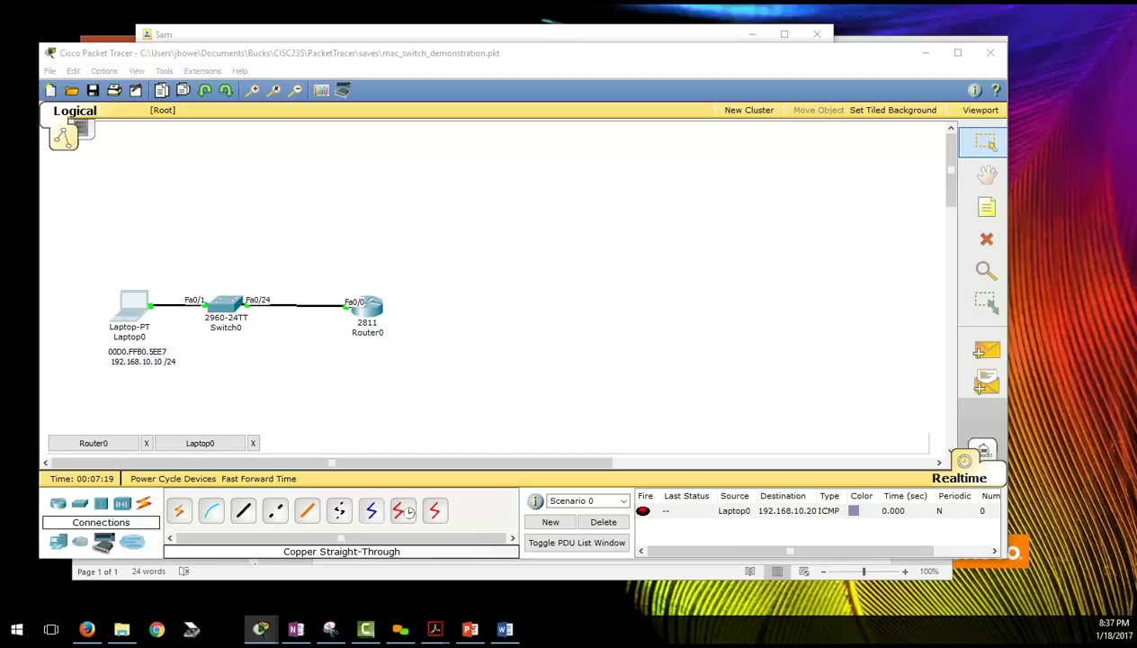
{"action": "left_click_drag", "start_coordinate": [649, 182], "coordinate": [380, 133]}
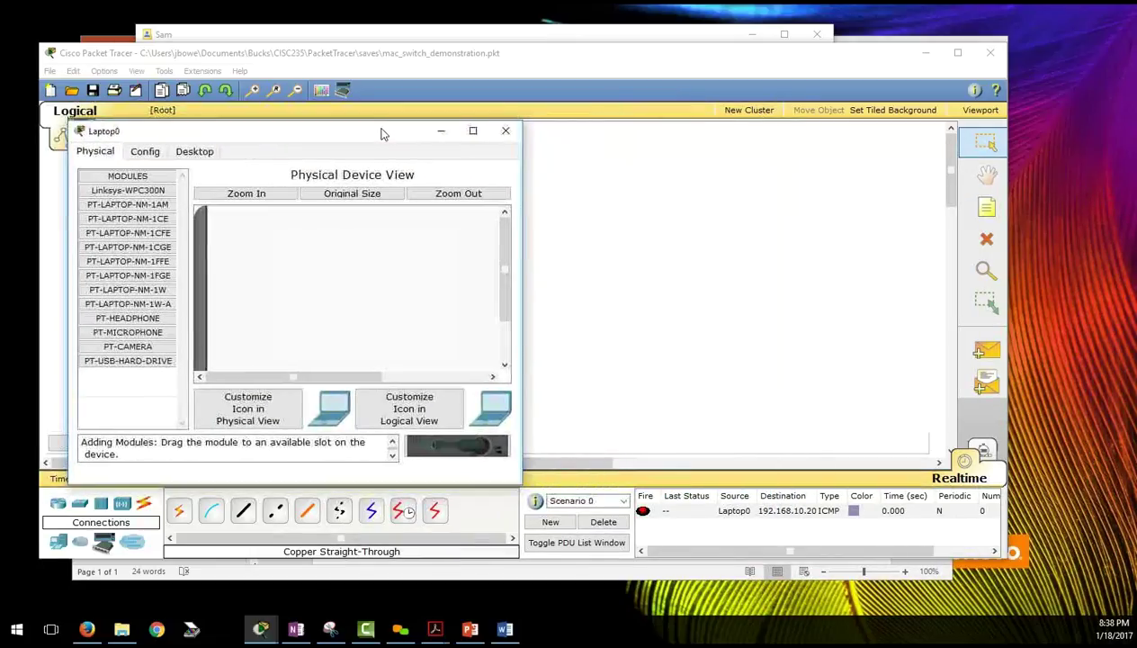
{"action": "left_click", "coordinate": [149, 155]}
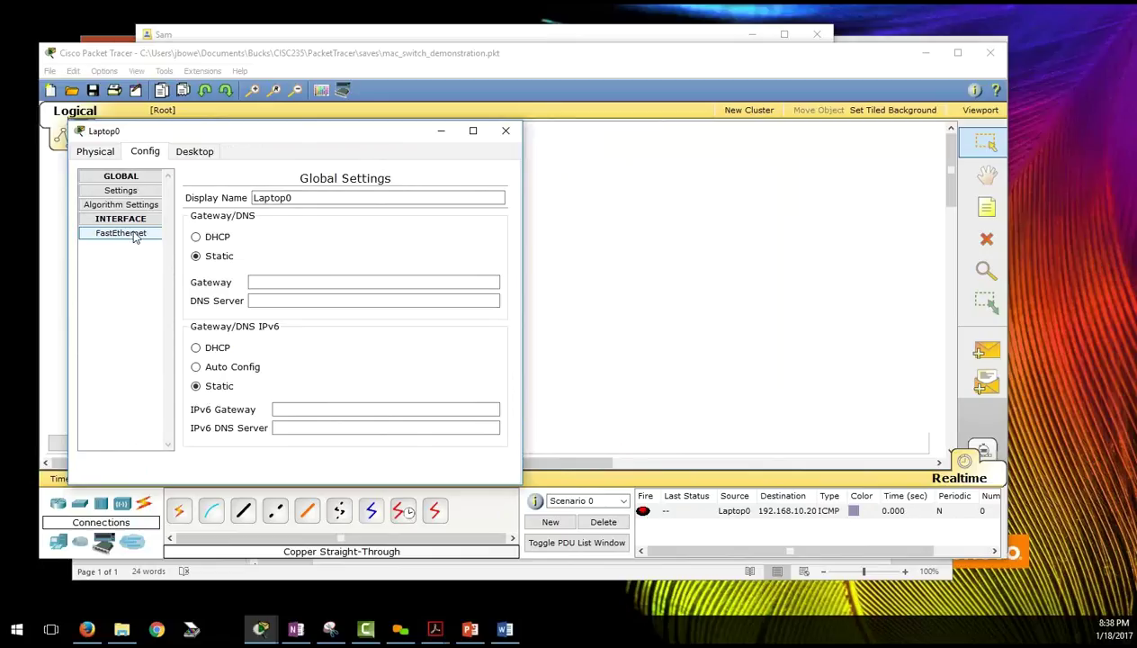
{"action": "left_click", "coordinate": [196, 237]}
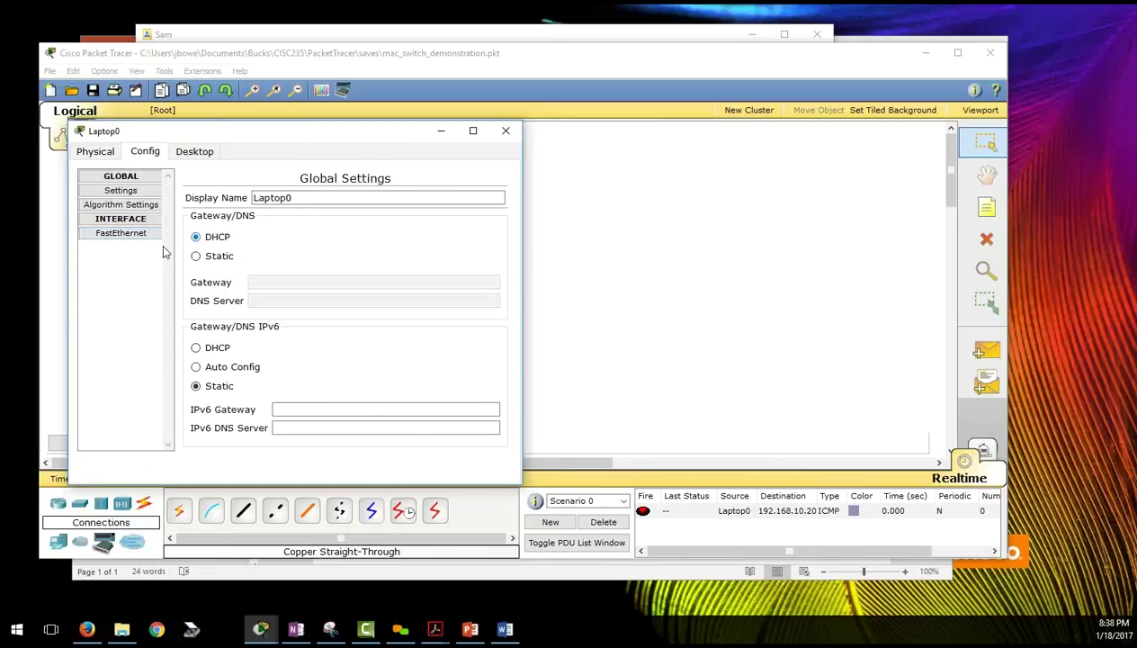
- Check Laptop0's FastEthernet IP configuration and display its ARP table with arp -a at its command prompt
{"action": "left_click", "coordinate": [120, 233]}
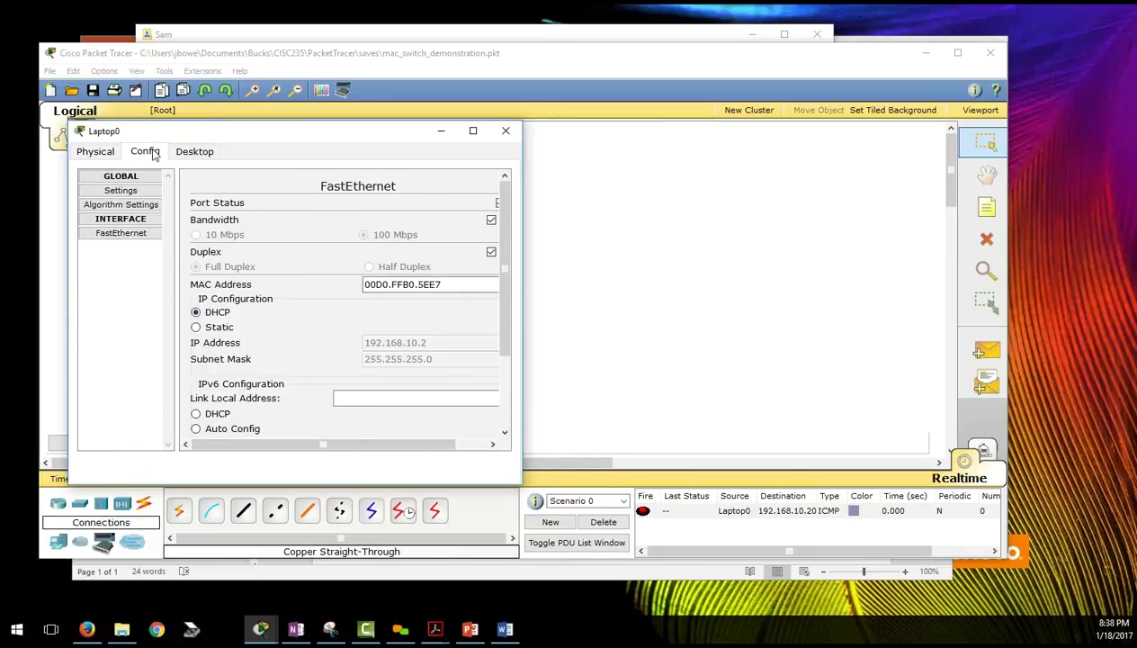
{"action": "left_click", "coordinate": [205, 154]}
{"action": "left_click", "coordinate": [380, 199]}
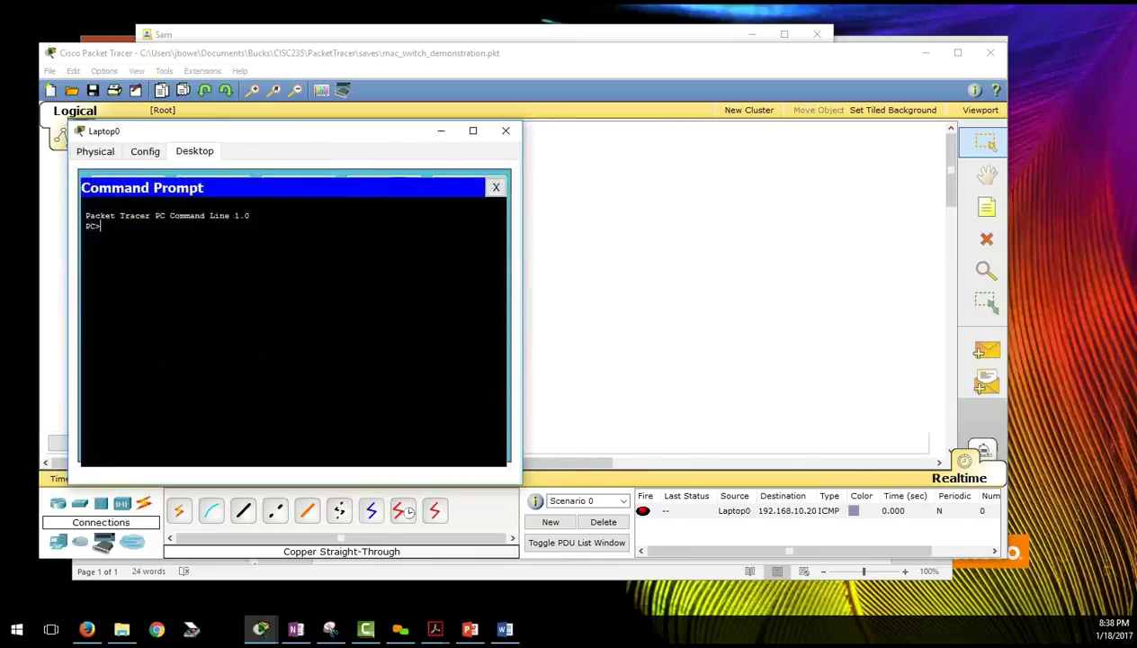
{"action": "type", "text": "arp -a"}
{"action": "key", "text": "Return"}
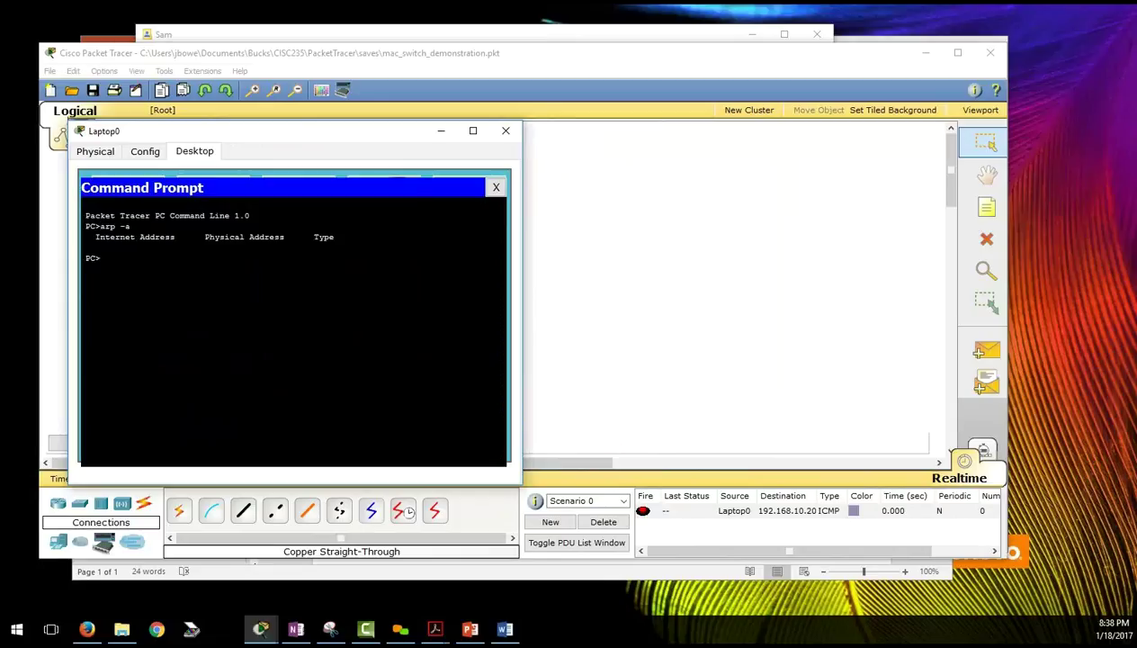
{"action": "left_click", "coordinate": [701, 258]}
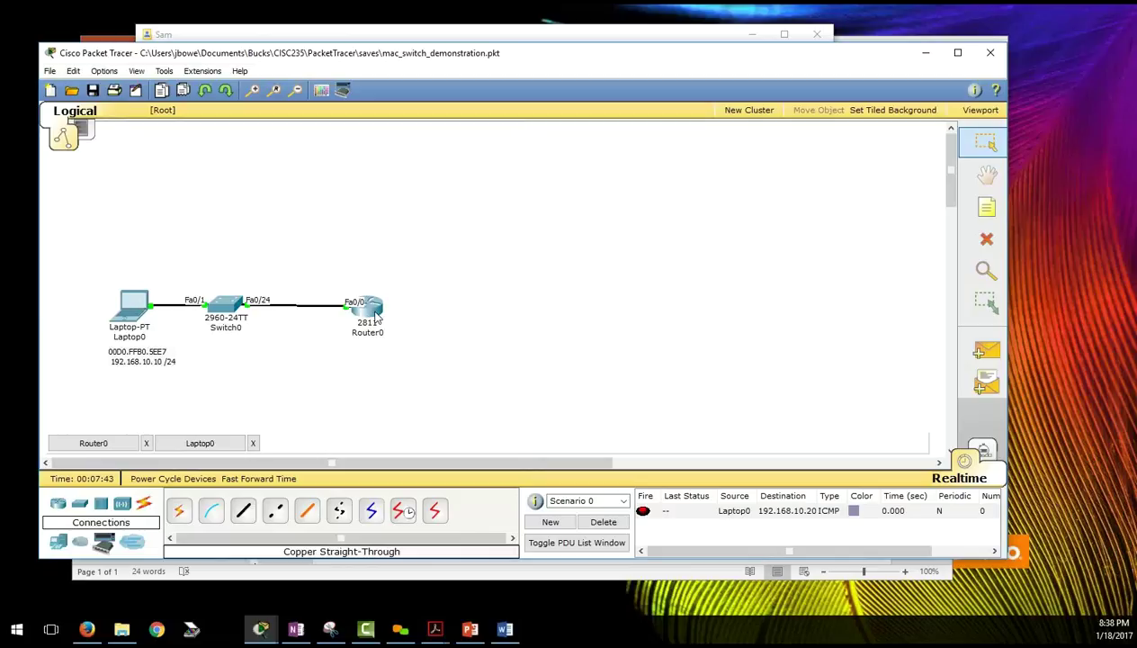
- Add a note reading 192.168.10.1 beside Router0 in the workspace, with a new line started under the address
{"action": "mouse_move", "coordinate": [377, 313]}
{"action": "left_click", "coordinate": [987, 208]}
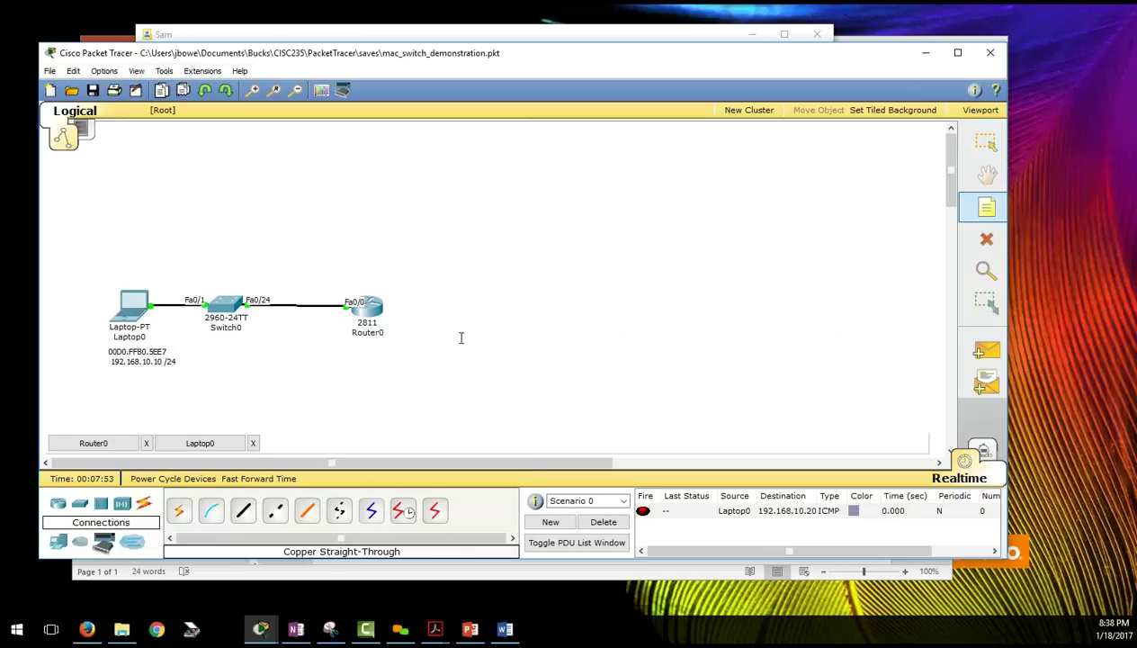
{"action": "left_click", "coordinate": [396, 304]}
{"action": "type", "text": "1"}
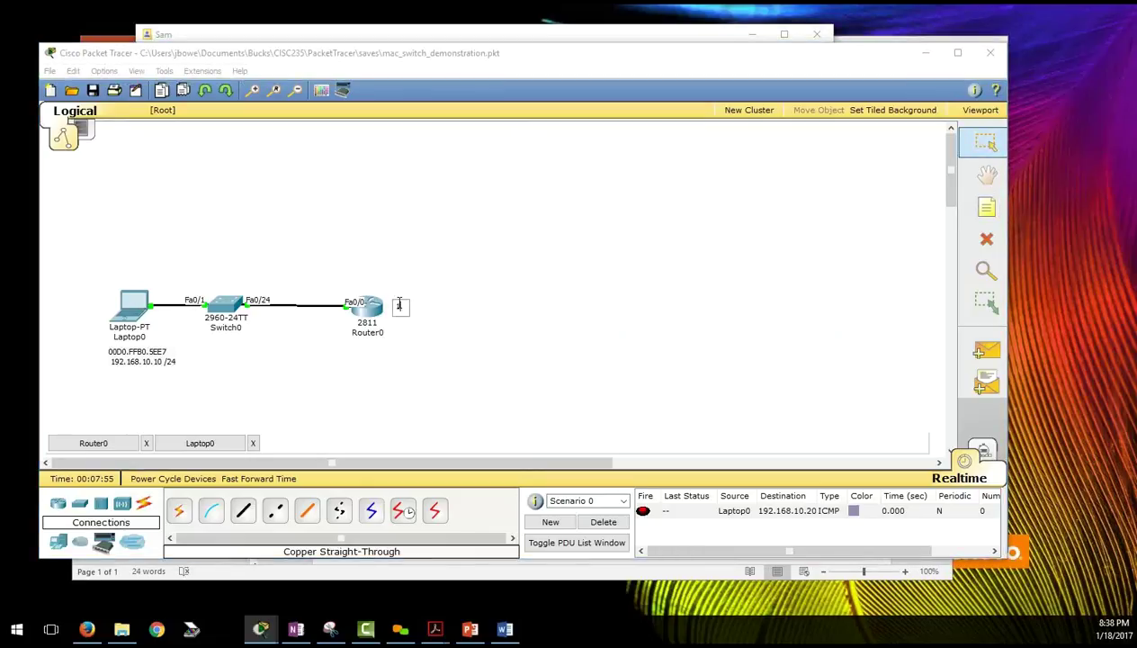
{"action": "type", "text": "92.168.10.1"}
{"action": "key", "text": "Return"}
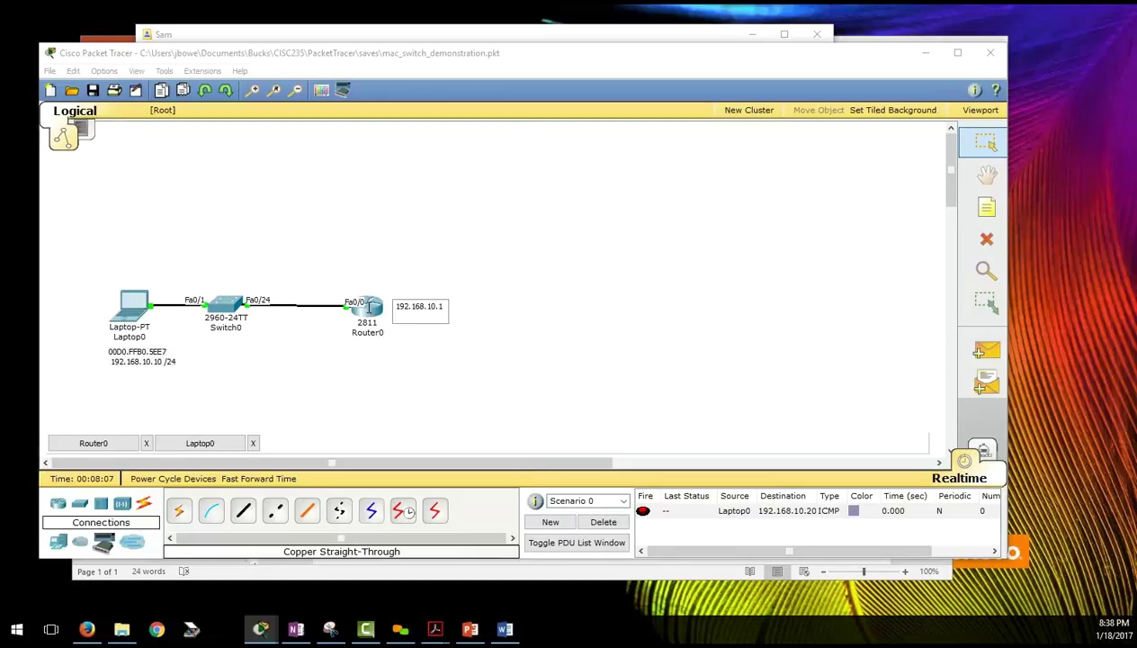
- Leave configuration mode in Router0's console and display the router's ARP table with sho arp
{"action": "left_click", "coordinate": [367, 307]}
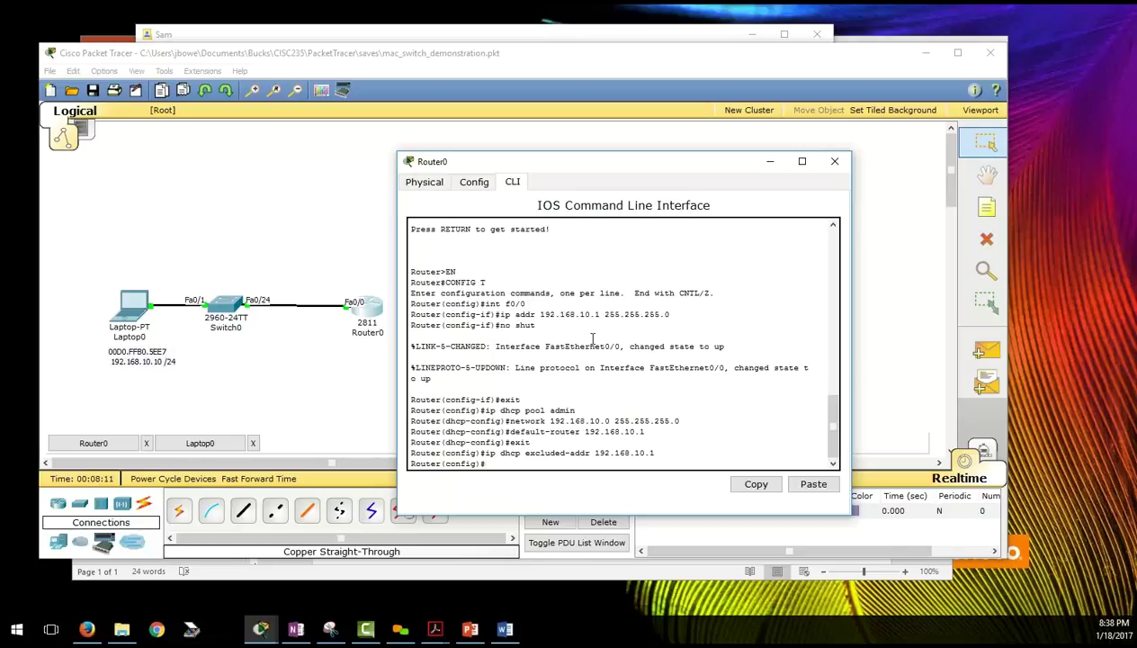
{"action": "key", "text": "ctrl+z"}
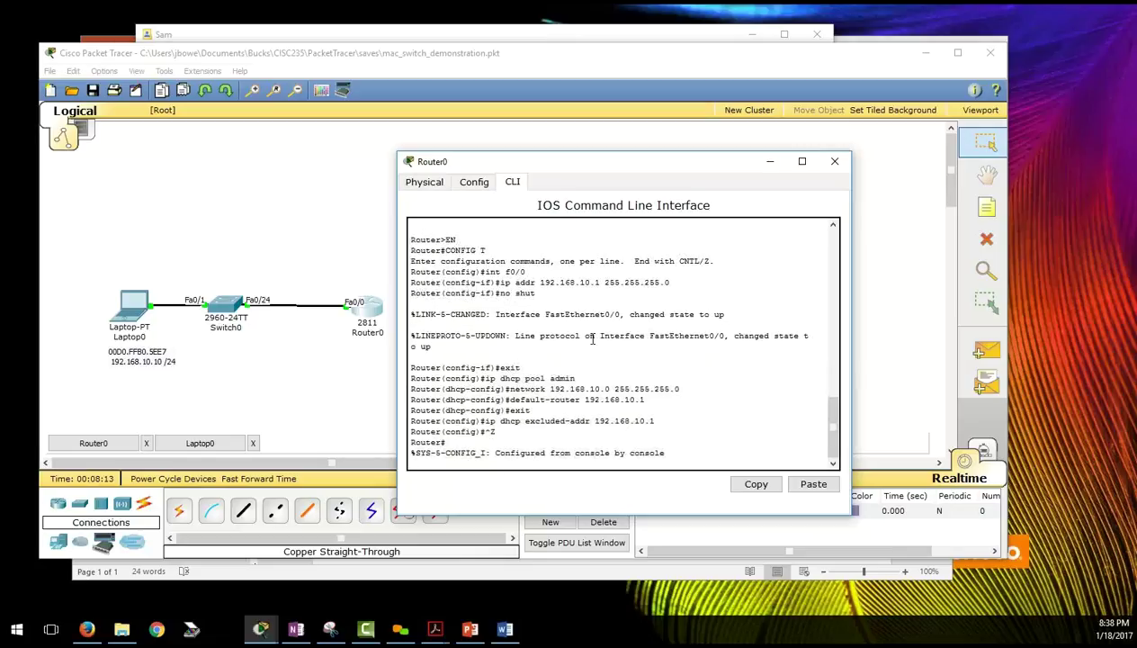
{"action": "key", "text": "Return"}
{"action": "type", "text": "sho"}
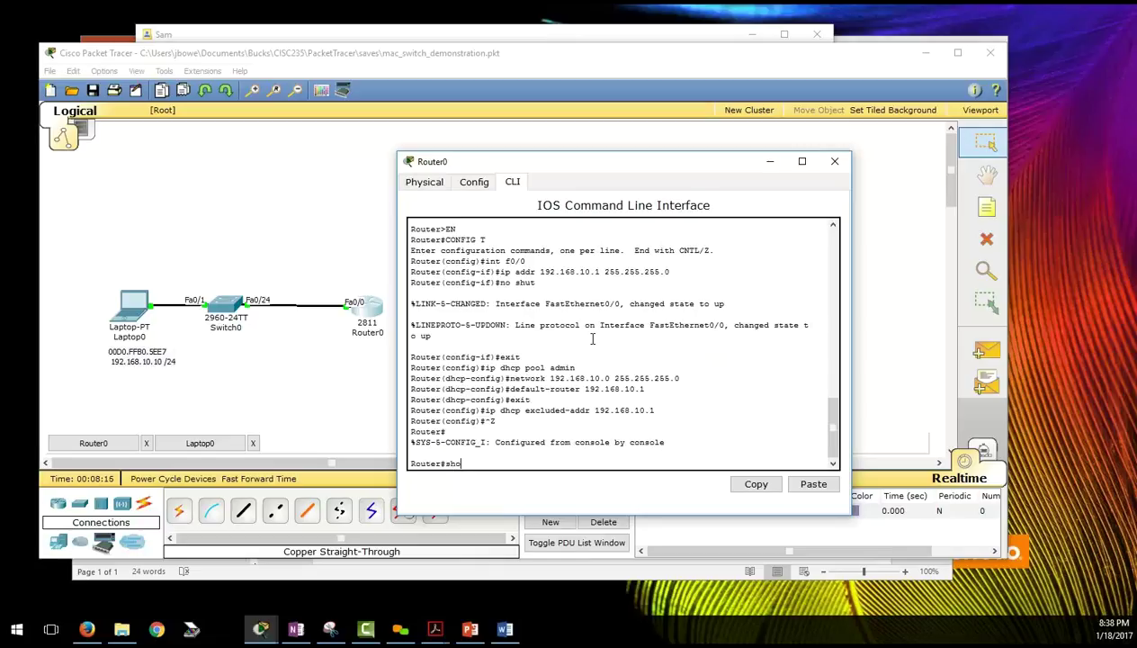
{"action": "type", "text": " arp"}
{"action": "key", "text": "Return"}
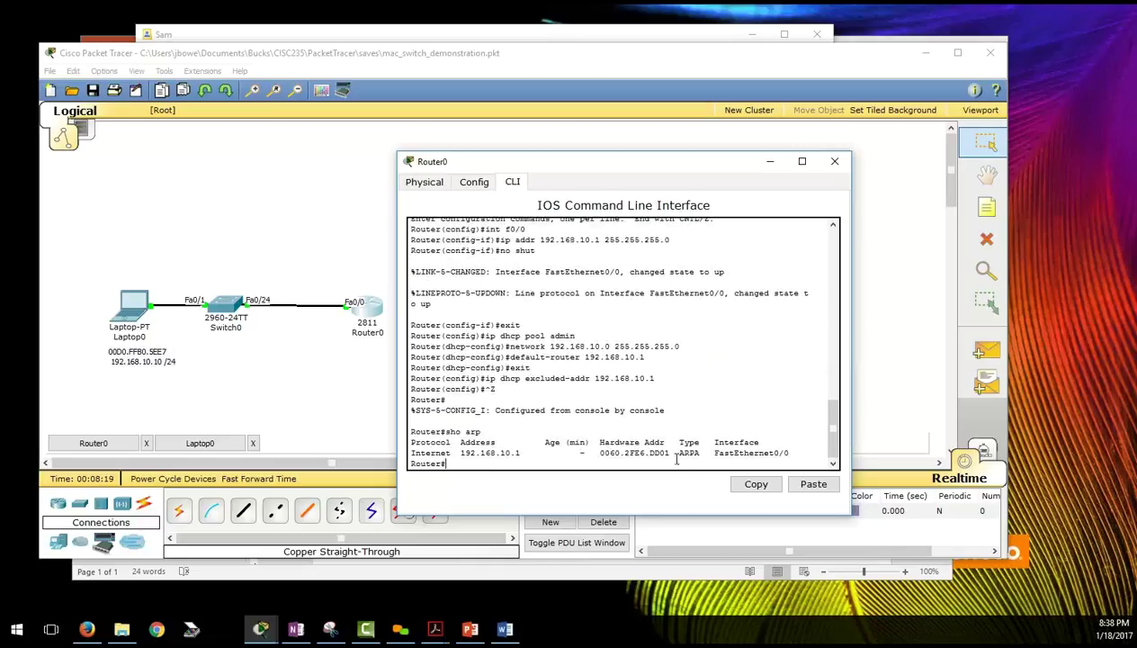
- Copy the hardware address 0060.2FE6.DD01 from Router0's ARP output into the second line of the note beside the router
{"action": "left_click_drag", "start_coordinate": [671, 454], "coordinate": [617, 457]}
{"action": "left_click_drag", "start_coordinate": [610, 456], "coordinate": [599, 456]}
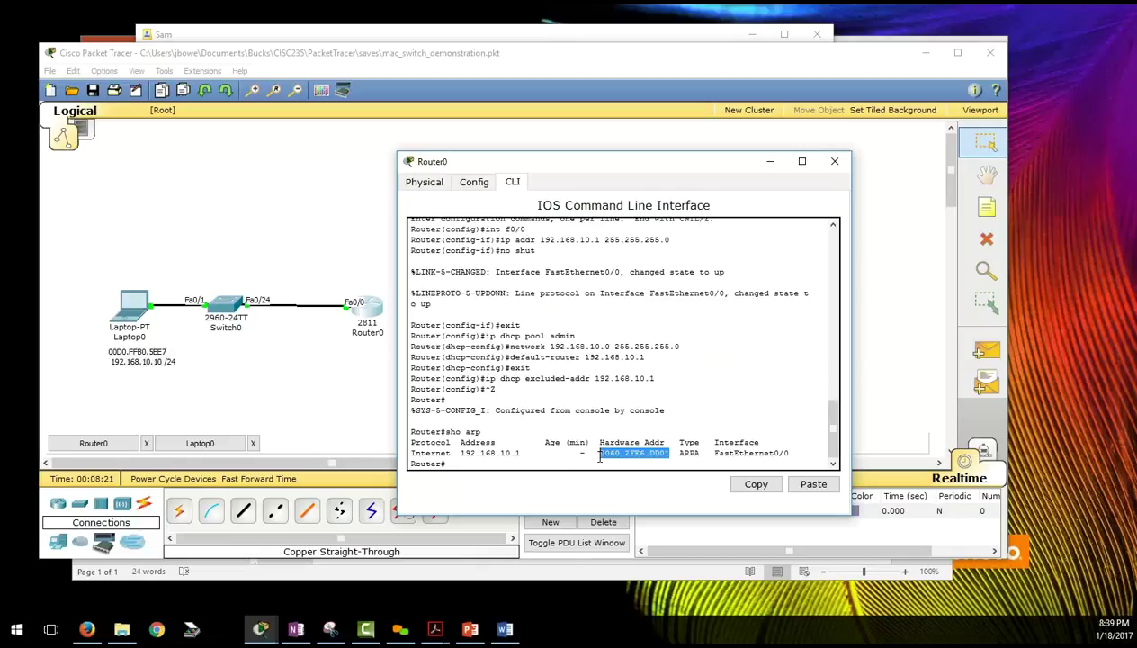
{"action": "key", "text": "Return"}
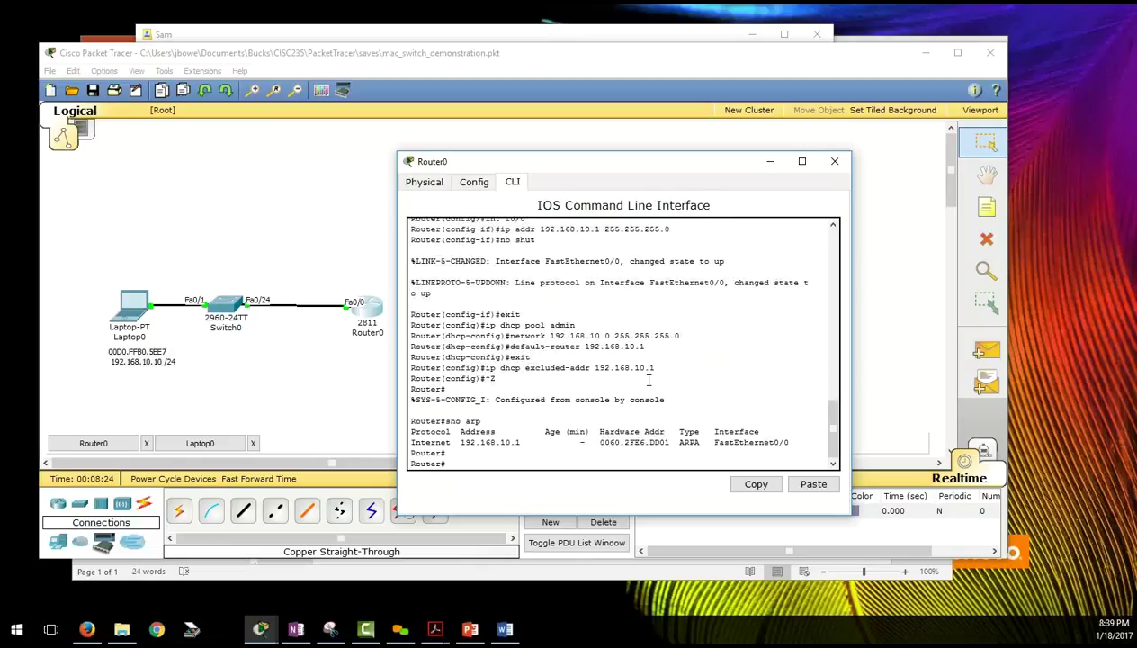
{"action": "left_click_drag", "start_coordinate": [670, 442], "coordinate": [596, 441]}
{"action": "left_click", "coordinate": [755, 483]}
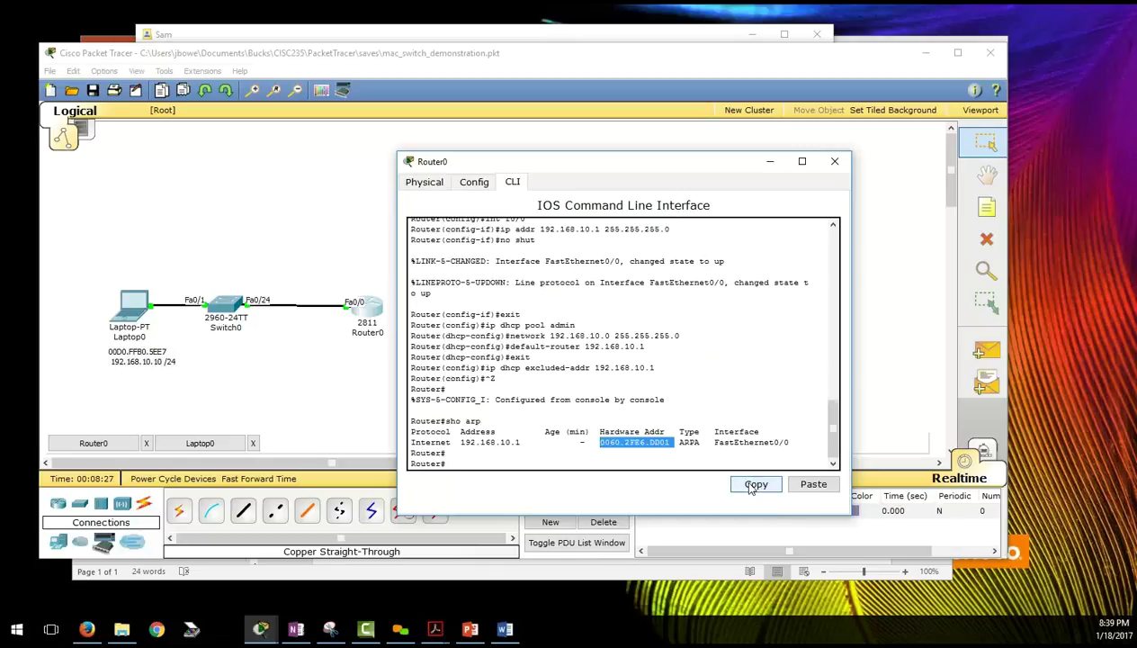
{"action": "left_click", "coordinate": [365, 381]}
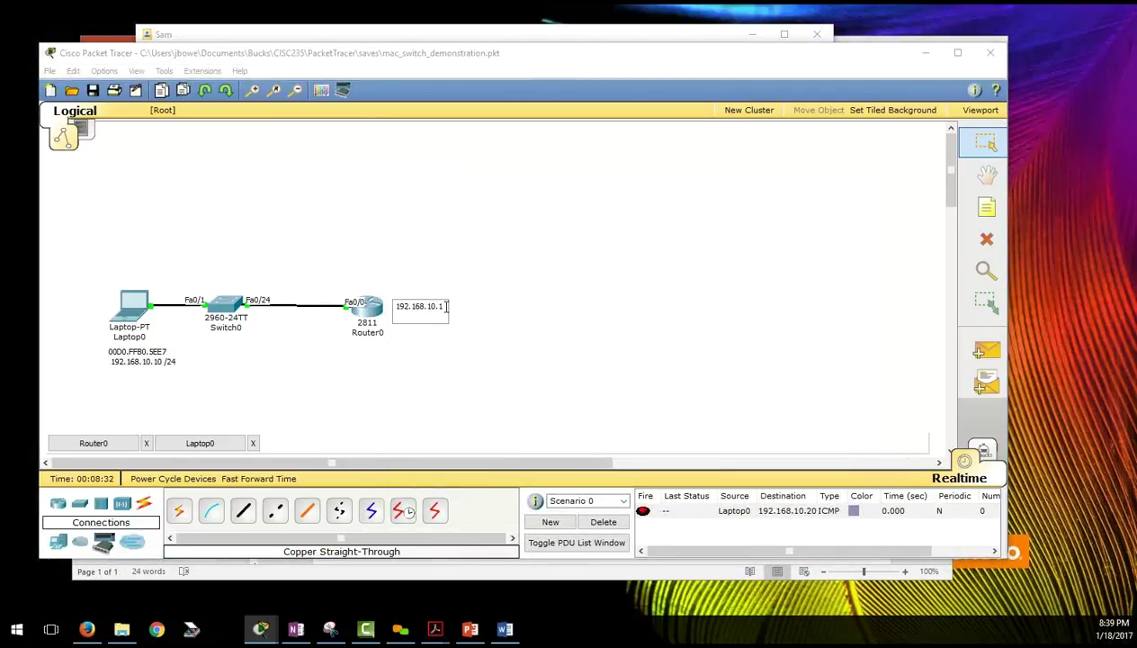
{"action": "key", "text": "ctrl+v"}
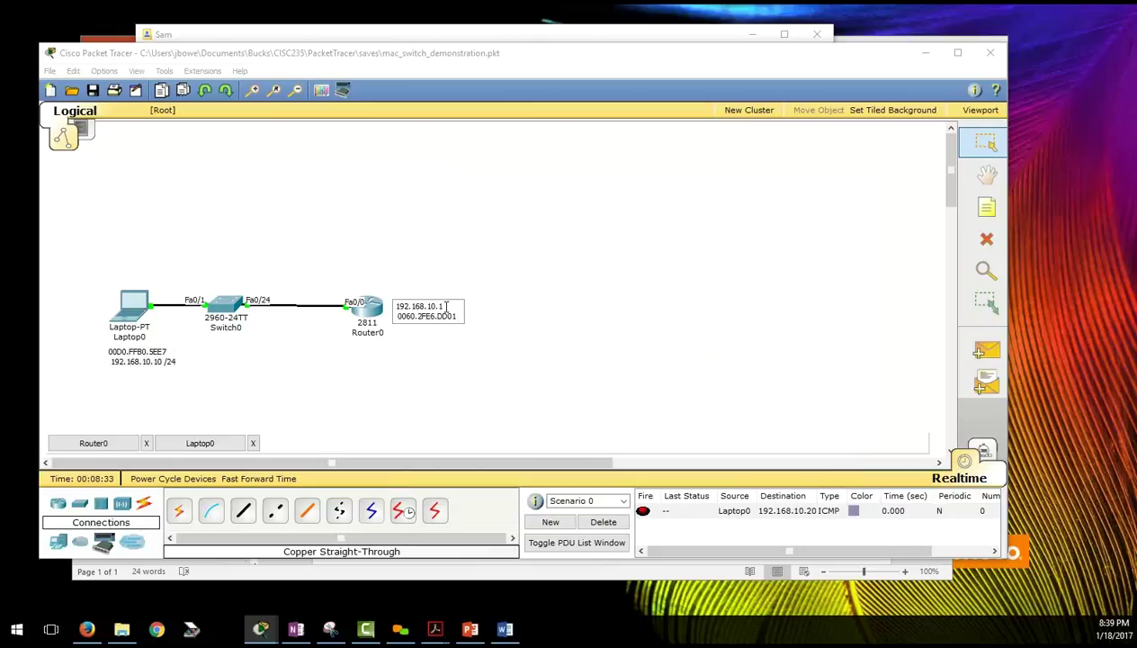
{"action": "left_click", "coordinate": [442, 360]}
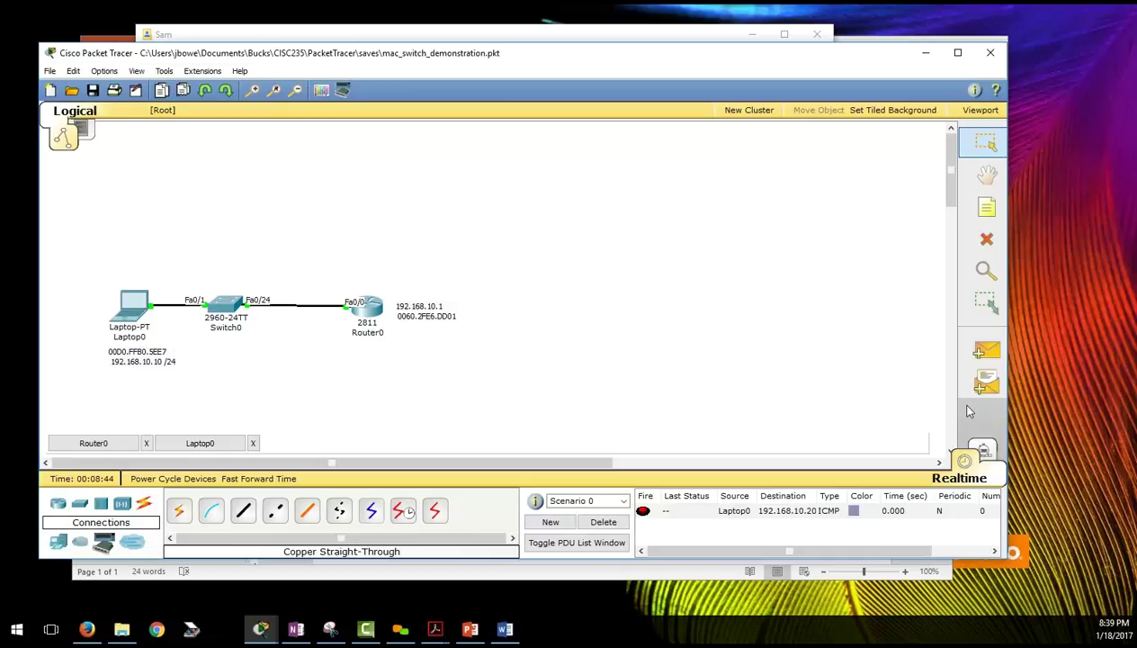
- Switch to Simulation mode and filter the event list to only ARP and DHCP events
{"action": "left_click", "coordinate": [983, 450]}
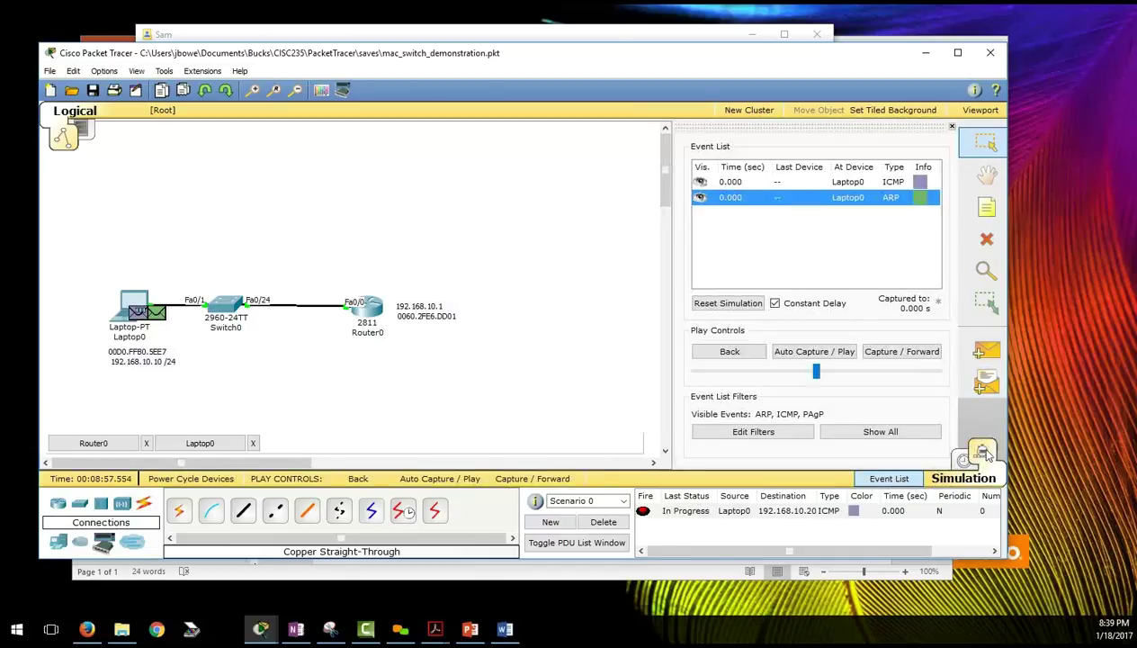
{"action": "left_click", "coordinate": [797, 435]}
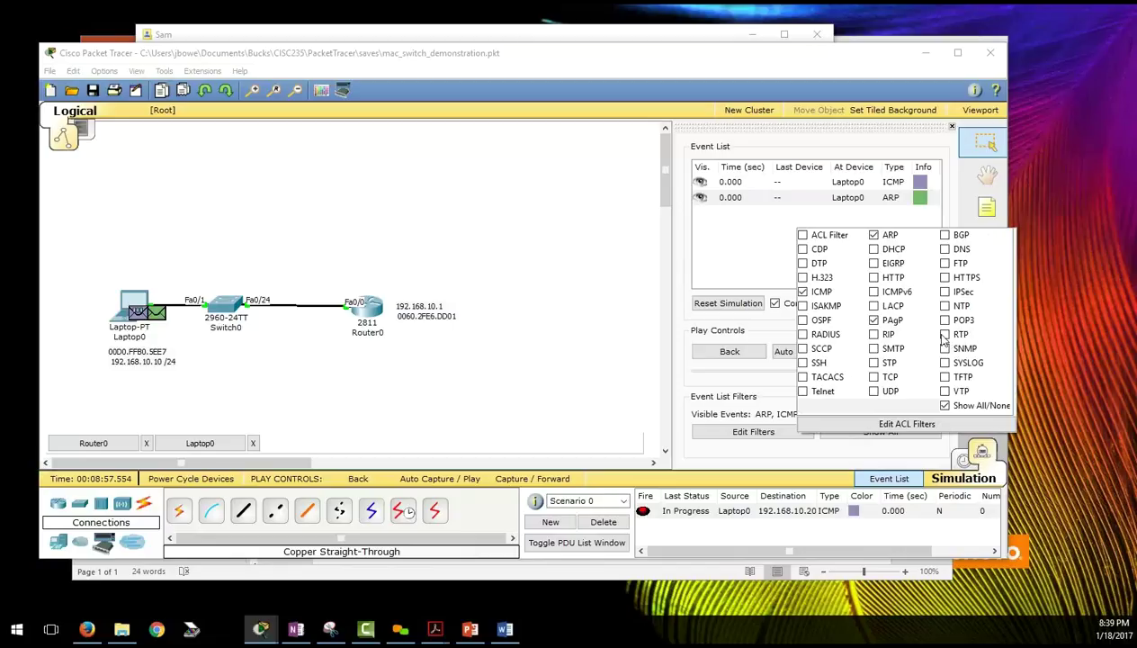
{"action": "left_click", "coordinate": [873, 320]}
{"action": "left_click", "coordinate": [875, 250]}
{"action": "left_click", "coordinate": [895, 424]}
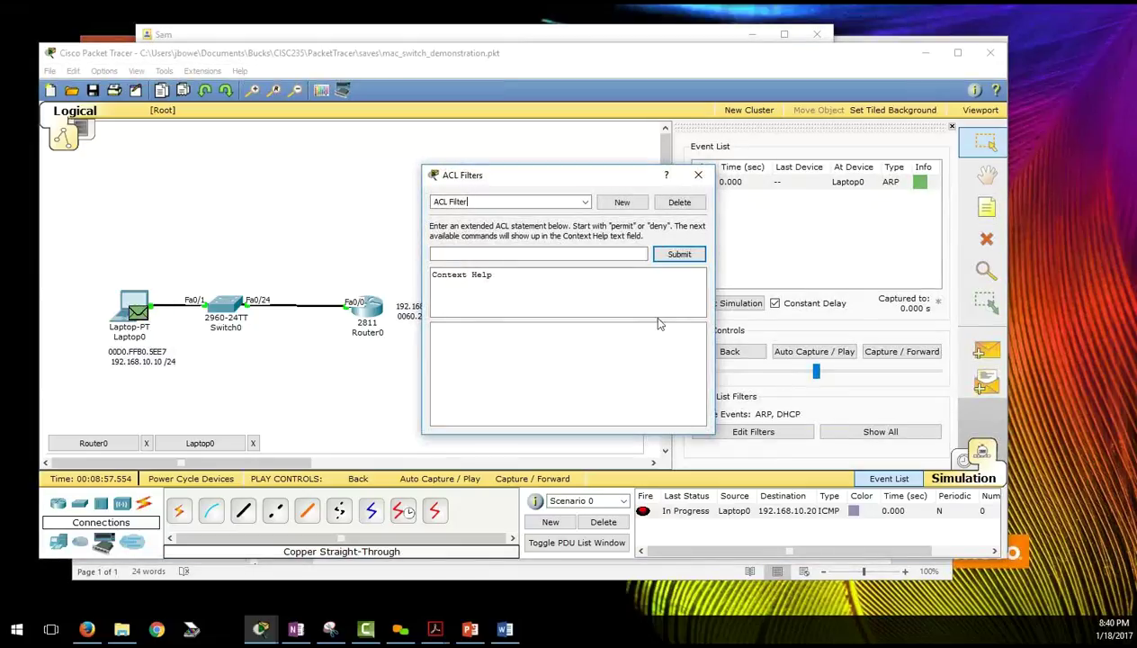
{"action": "left_click", "coordinate": [700, 178]}
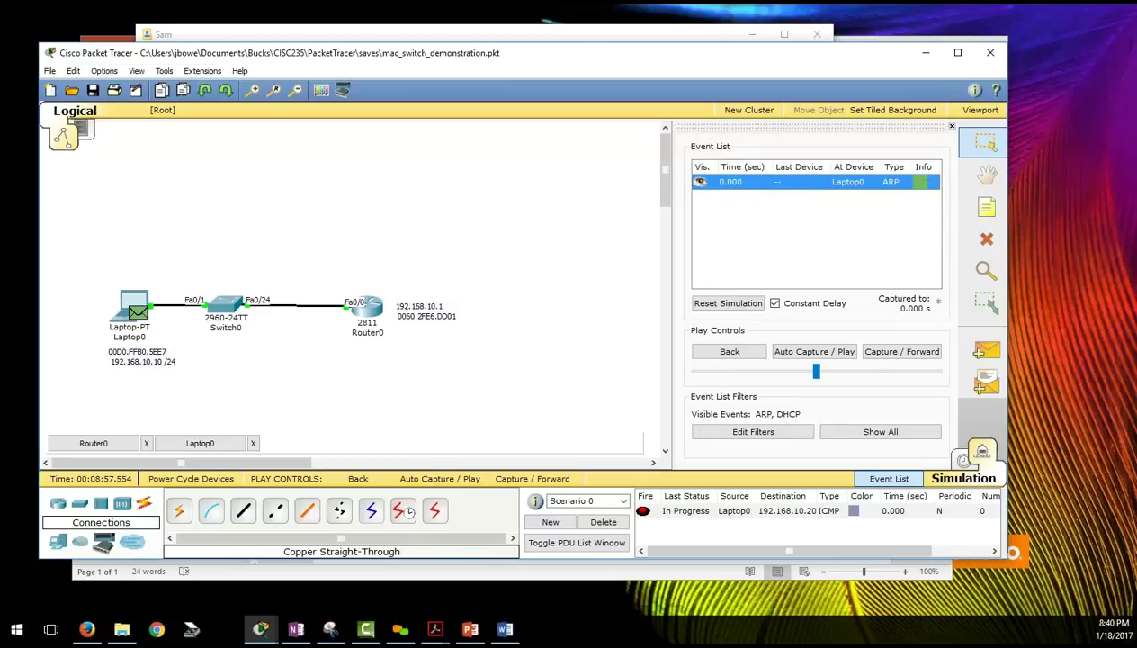
- Examine the OSI-layer details of the ARP event at Laptop0, including its Layer 2 source and destination addresses
{"action": "left_click", "coordinate": [919, 182]}
{"action": "left_click_drag", "start_coordinate": [710, 261], "coordinate": [389, 128]}
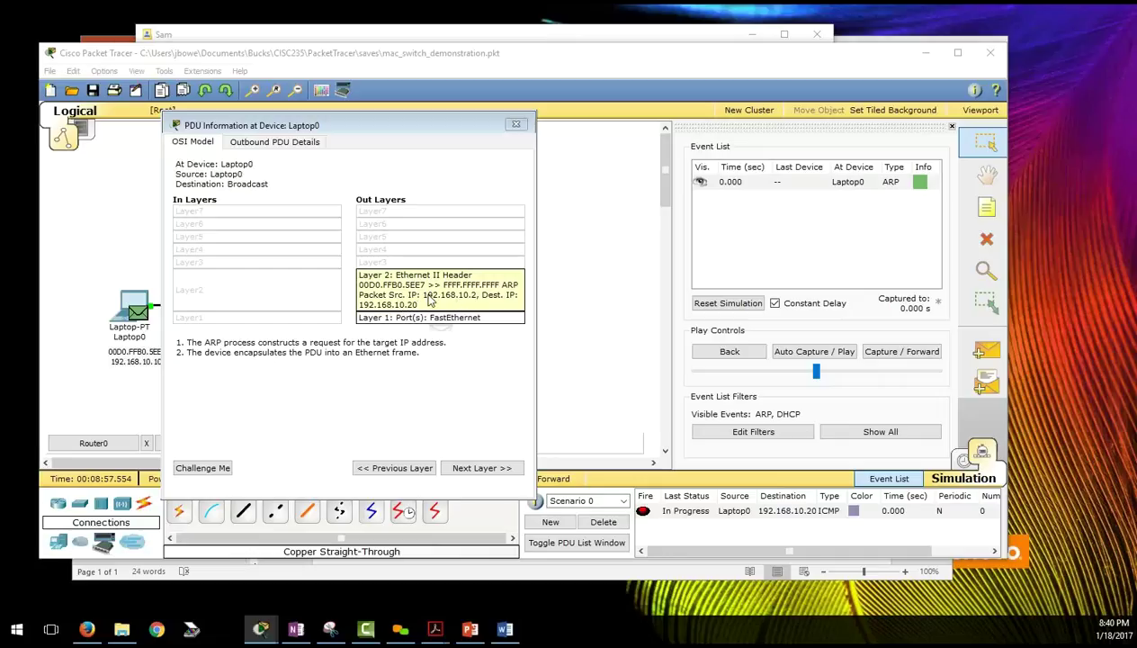
{"action": "left_click", "coordinate": [515, 124]}
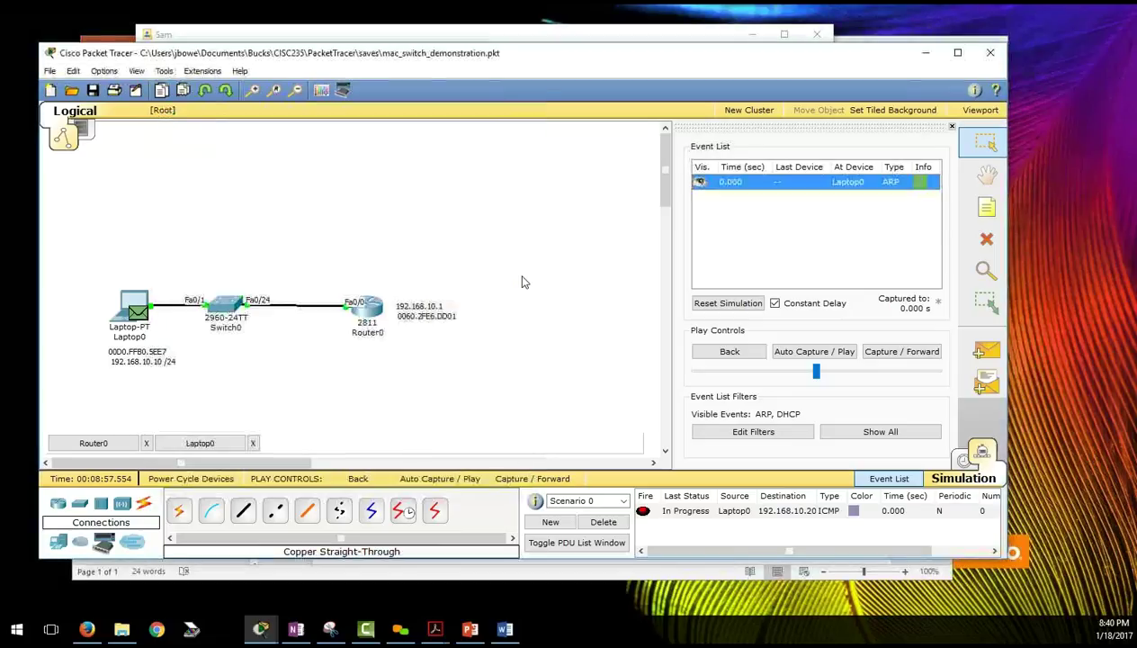
- Reset the simulation and recheck the source and destination IPs in Laptop0's ARP PDU
{"action": "left_click", "coordinate": [740, 305]}
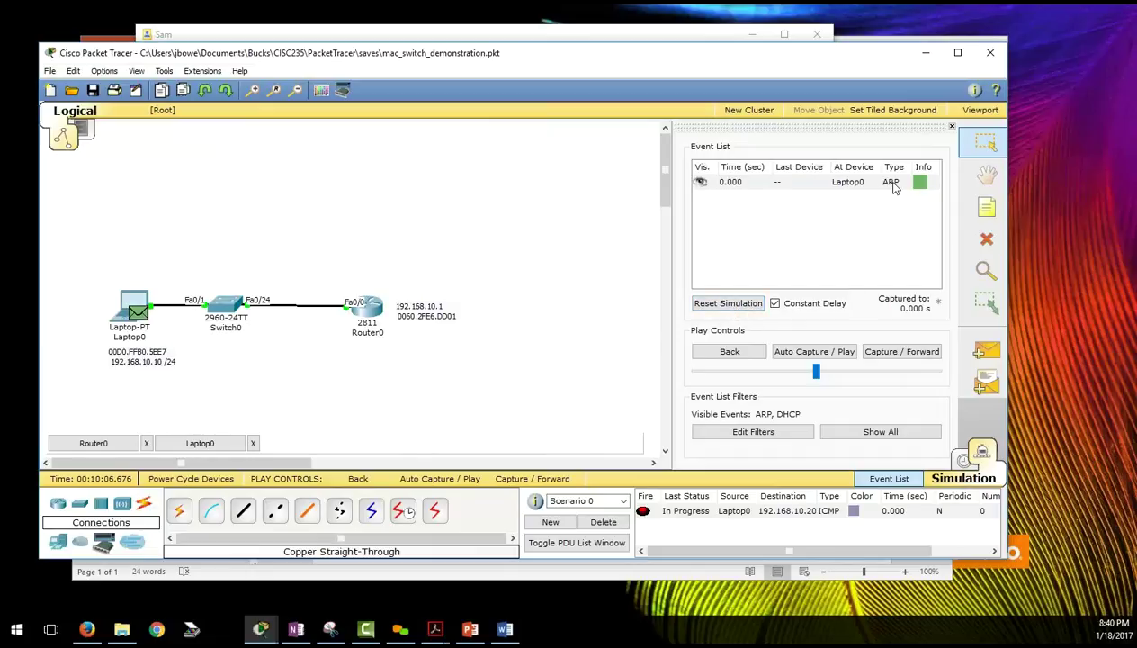
{"action": "left_click", "coordinate": [921, 183]}
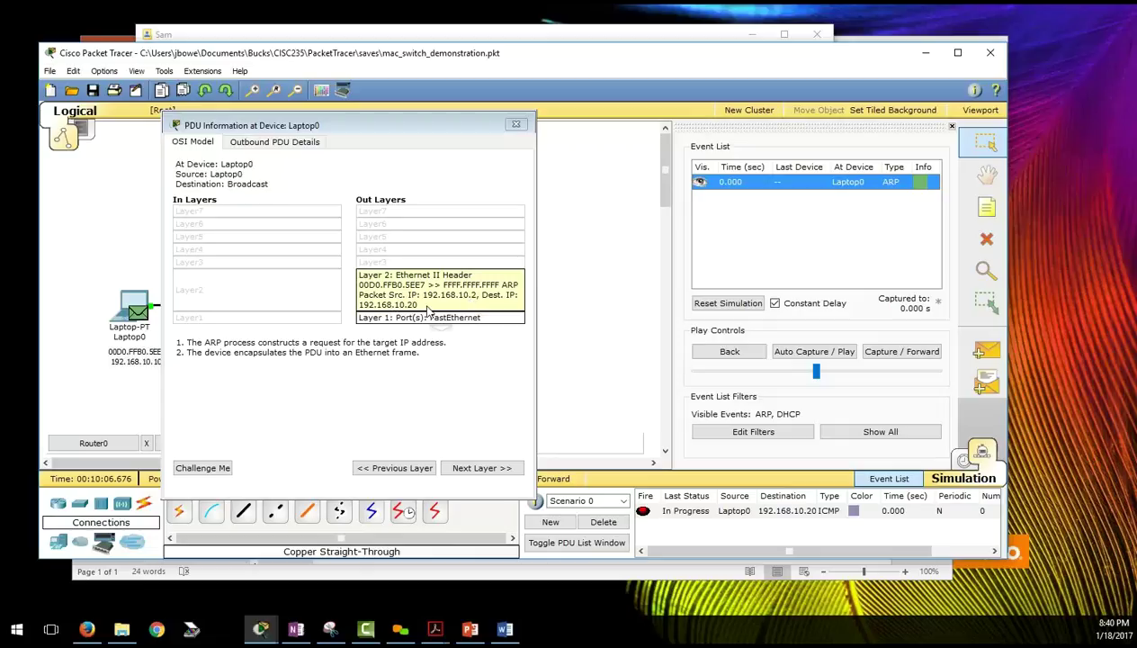
{"action": "left_click", "coordinate": [517, 126]}
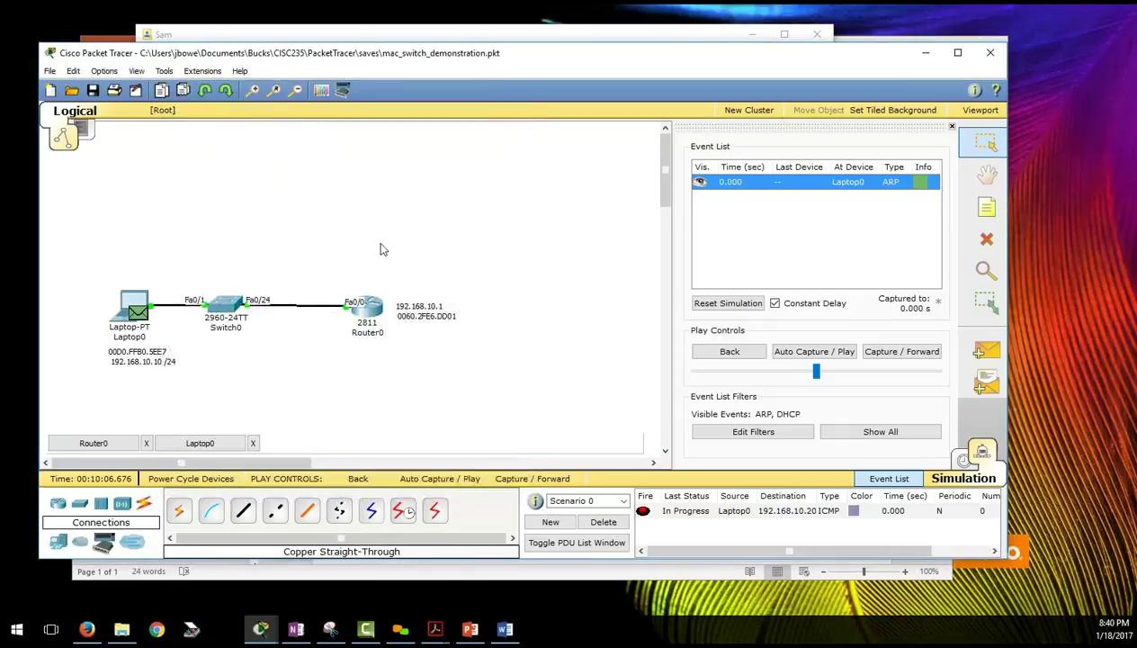
{"action": "left_click", "coordinate": [204, 481]}
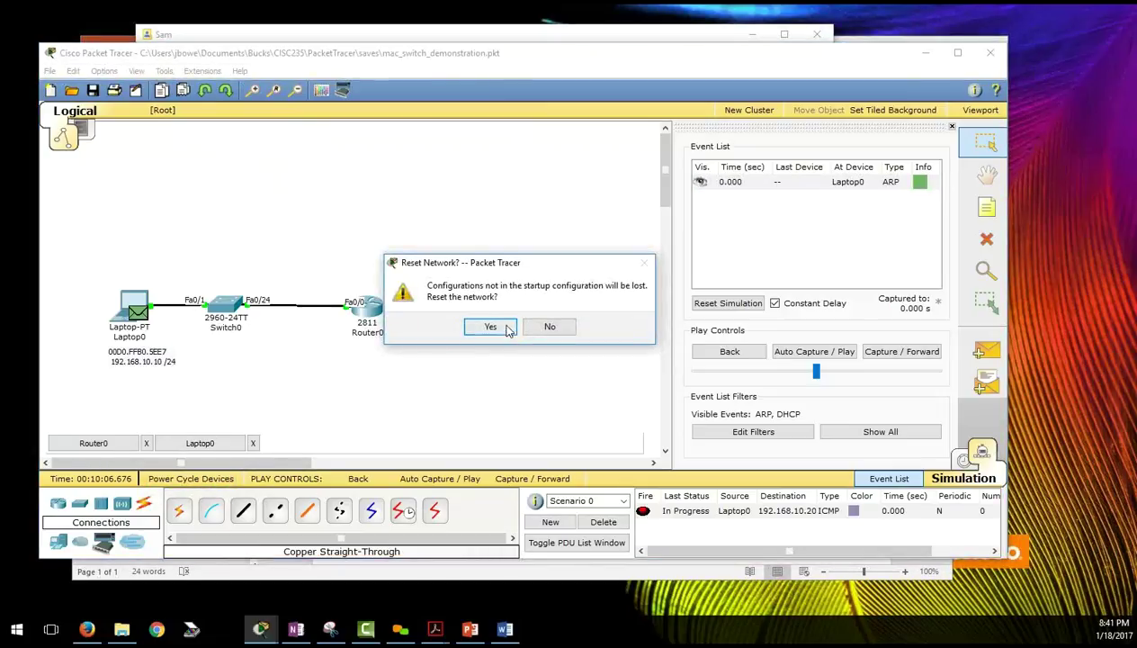
{"action": "left_click", "coordinate": [949, 463]}
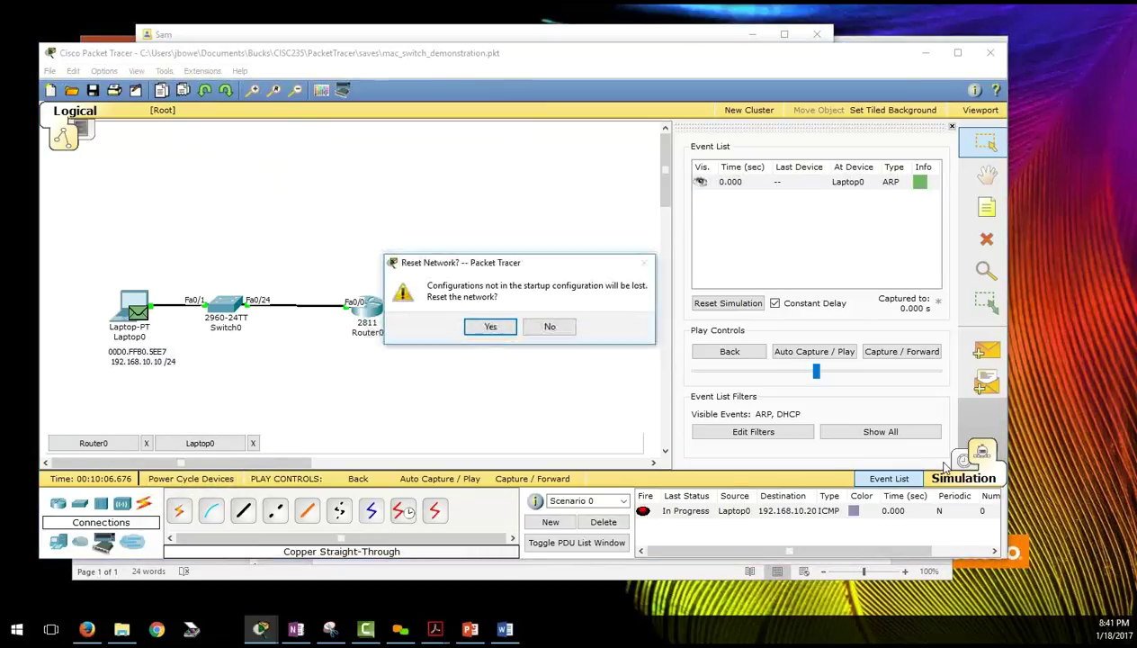
{"action": "left_click", "coordinate": [549, 326]}
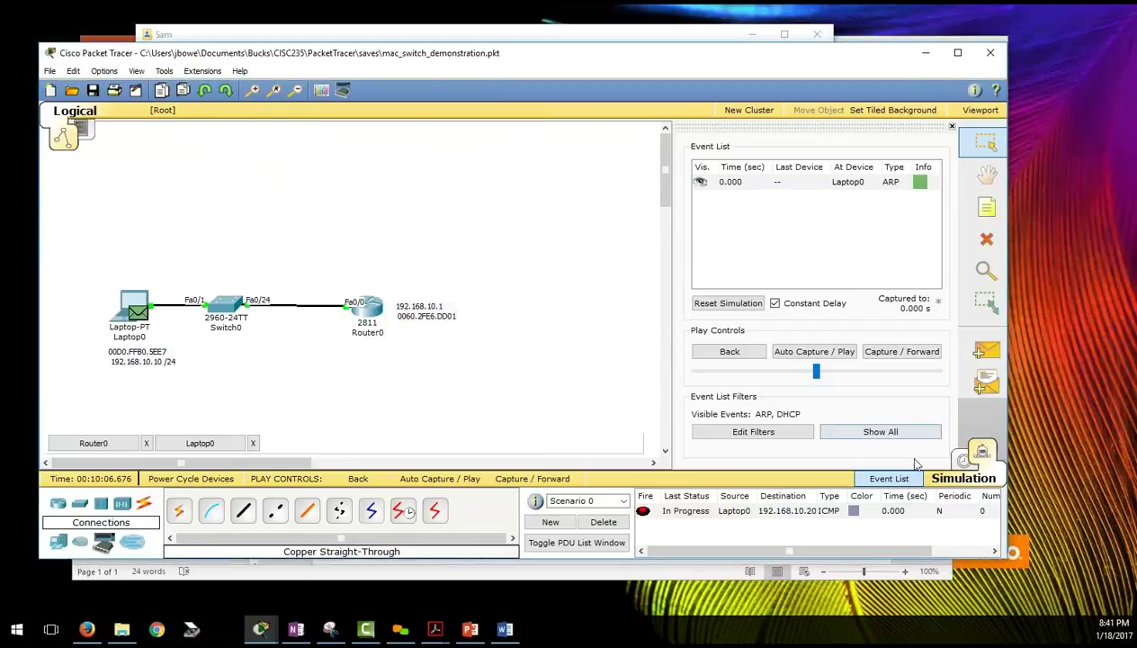
- Return to Realtime mode and power cycle all devices, accepting the network reset
{"action": "left_click", "coordinate": [955, 462]}
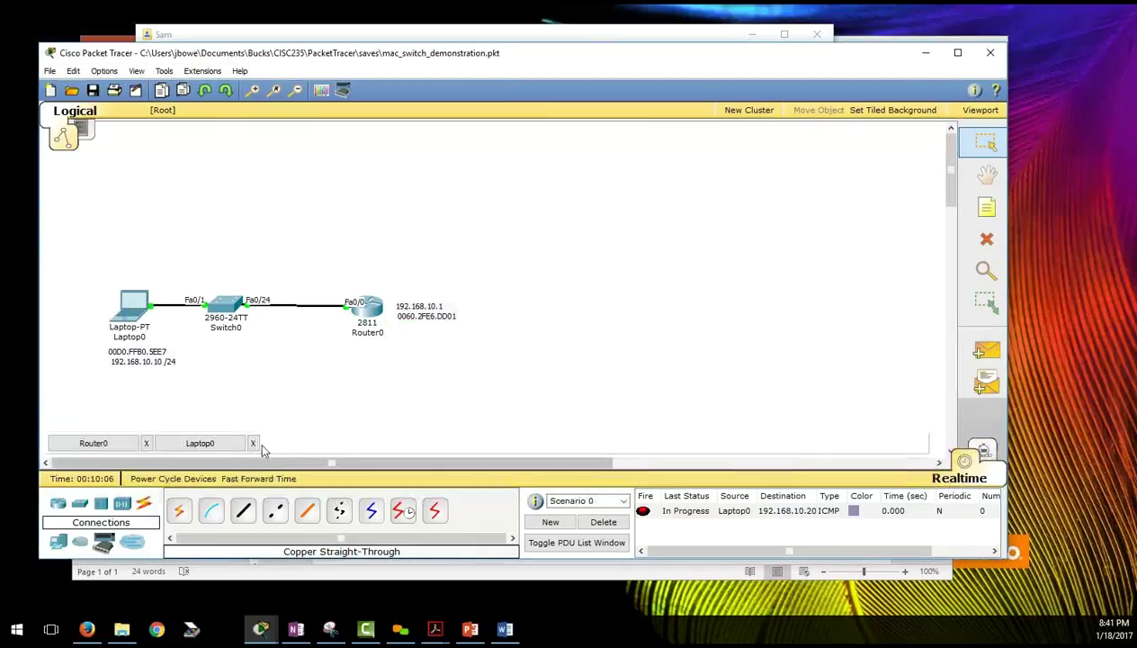
{"action": "left_click", "coordinate": [191, 478]}
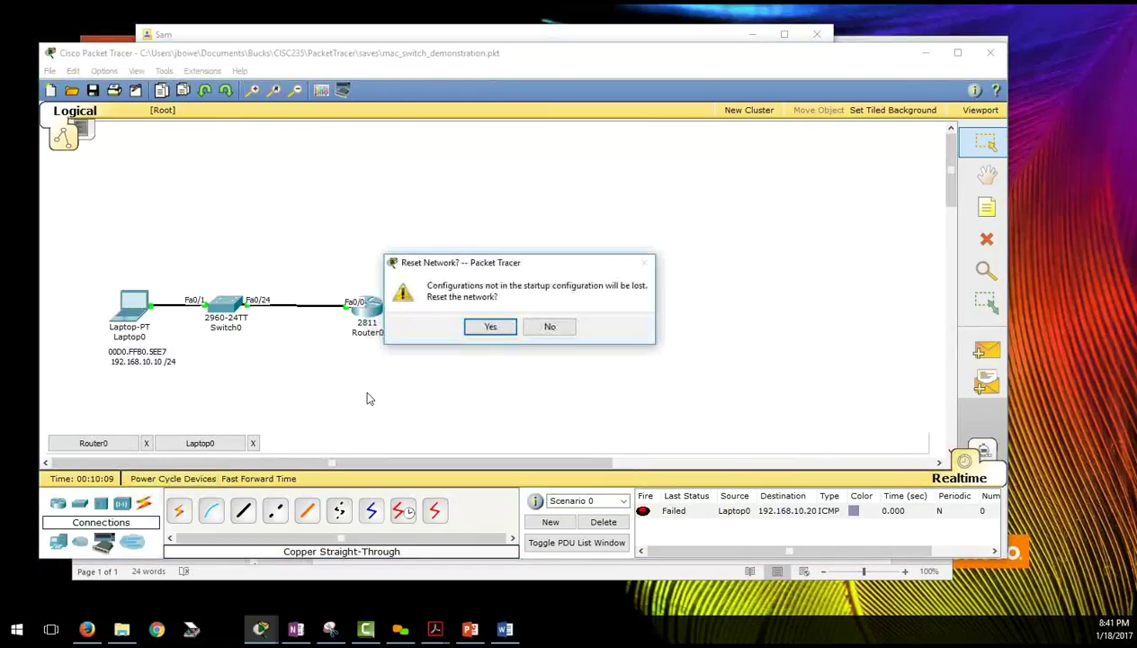
{"action": "left_click", "coordinate": [490, 327]}
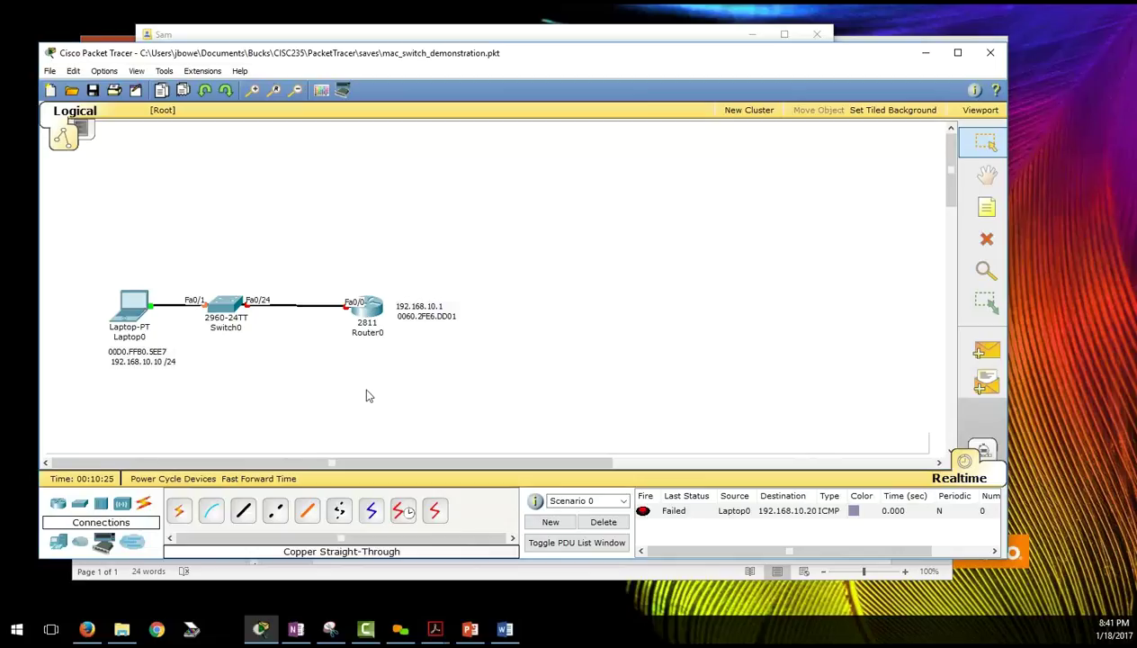
- Open Router0's console, decline the initial configuration dialog with n, and start the router's command prompt
{"action": "left_click", "coordinate": [376, 312]}
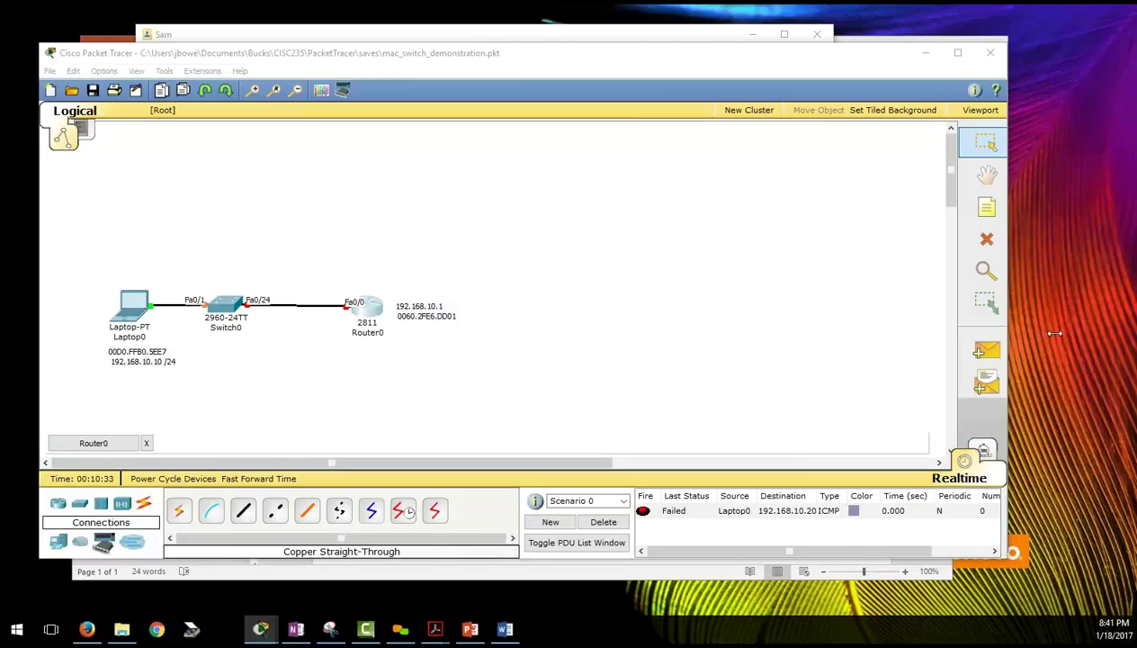
{"action": "left_click_drag", "start_coordinate": [925, 252], "coordinate": [559, 159]}
{"action": "type", "text": "n"}
{"action": "key", "text": "Return"}
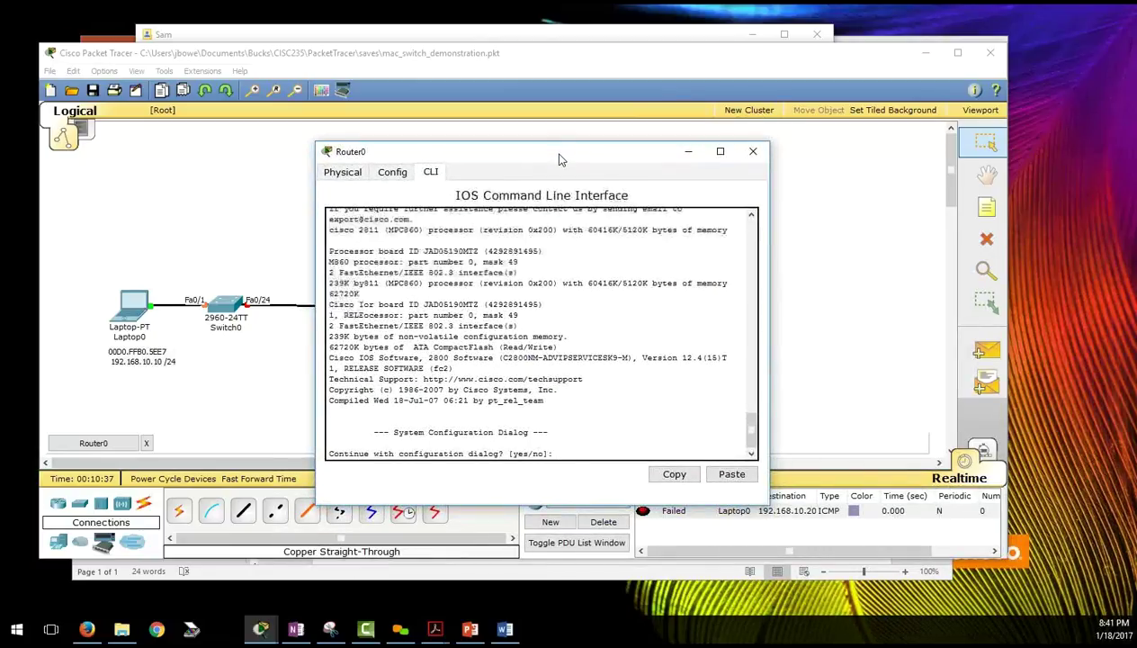
{"action": "key", "text": "Return"}
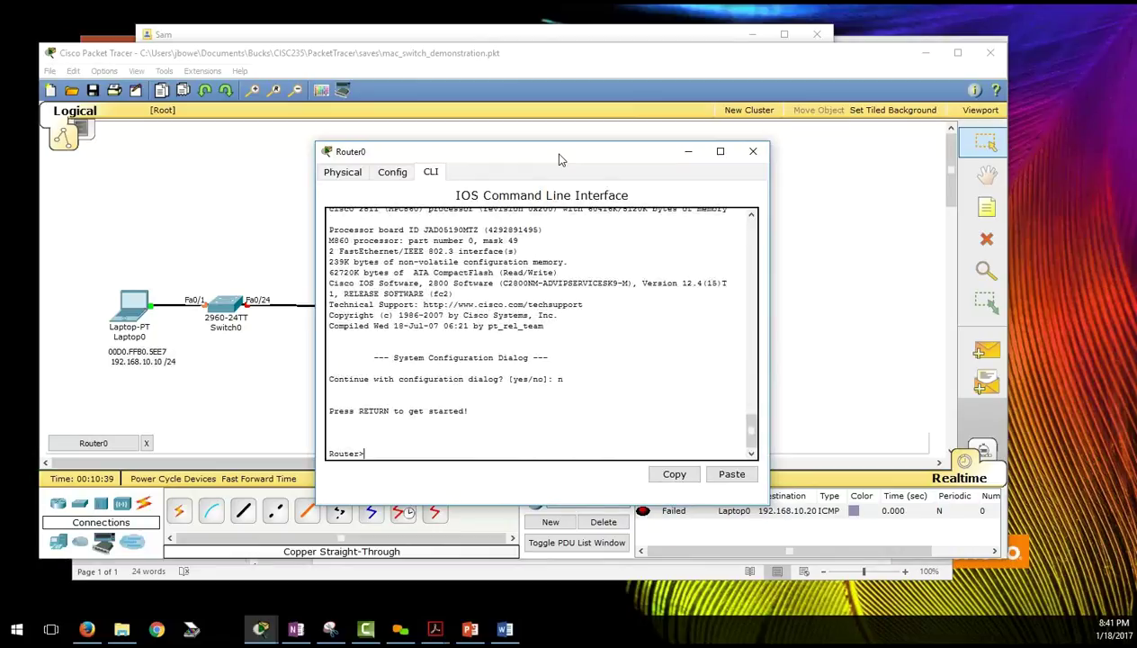
- In Router0's global configuration, assign IP address 192.168.10.1 with mask 255.255.255.0 to interface f0/0
{"action": "type", "text": "en"}
{"action": "key", "text": "Return"}
{"action": "type", "text": "con"}
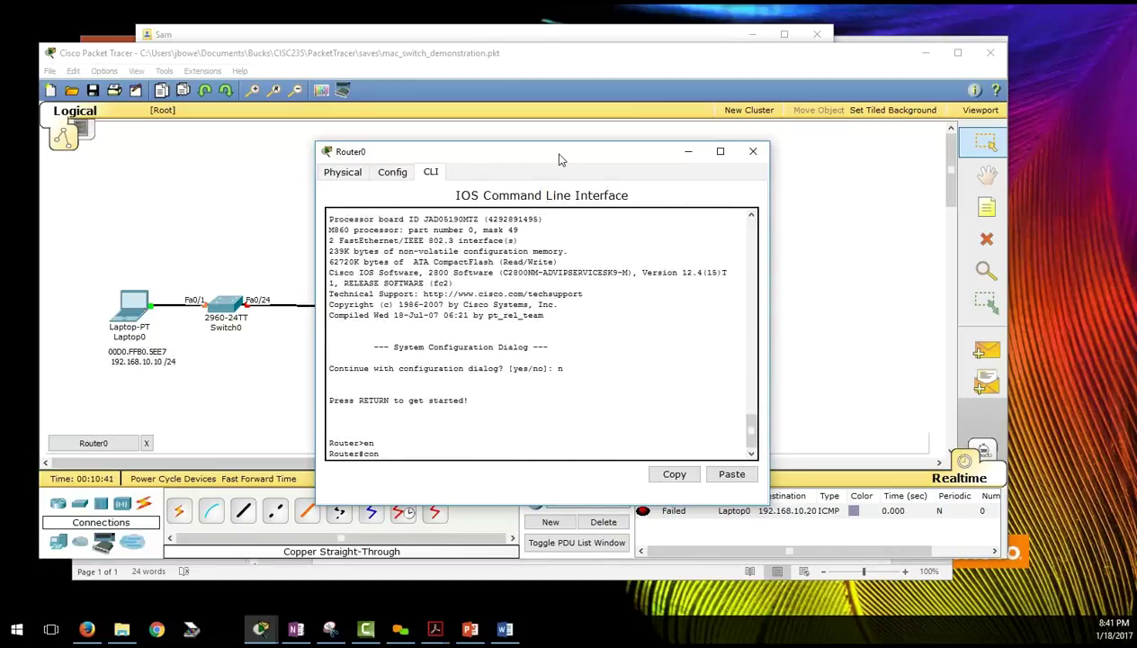
{"action": "type", "text": "fig t"}
{"action": "key", "text": "Return"}
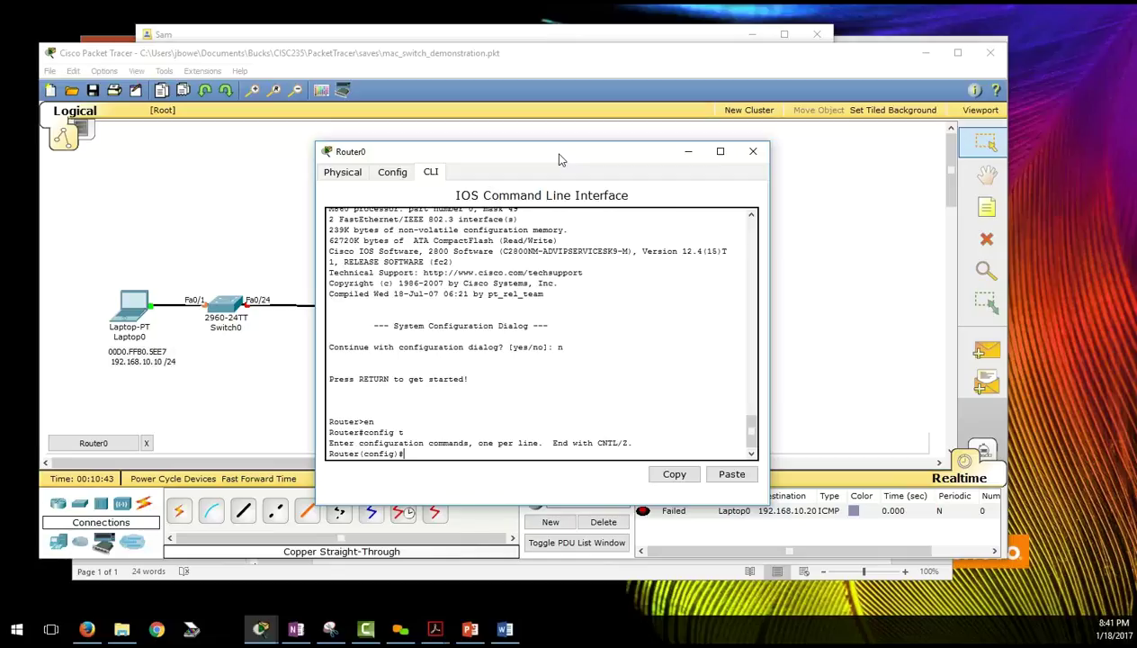
{"action": "type", "text": "int f0/0"}
{"action": "key", "text": "Return"}
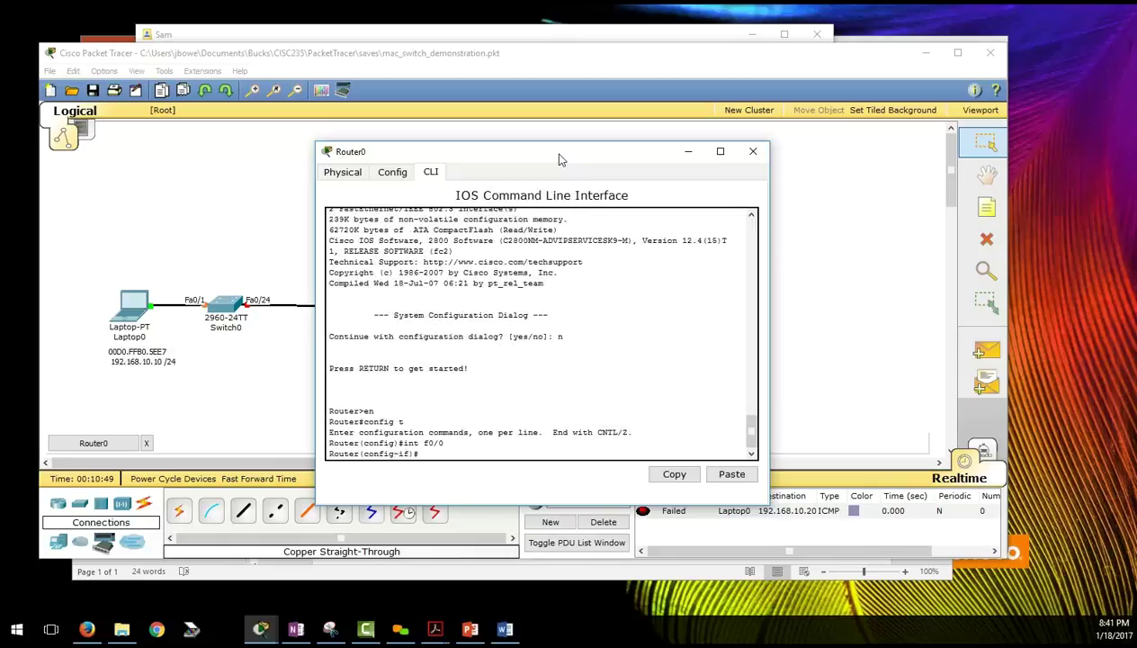
{"action": "type", "text": "ip address 192.168.10.1 255.255.255.0"}
{"action": "key", "text": "Return"}
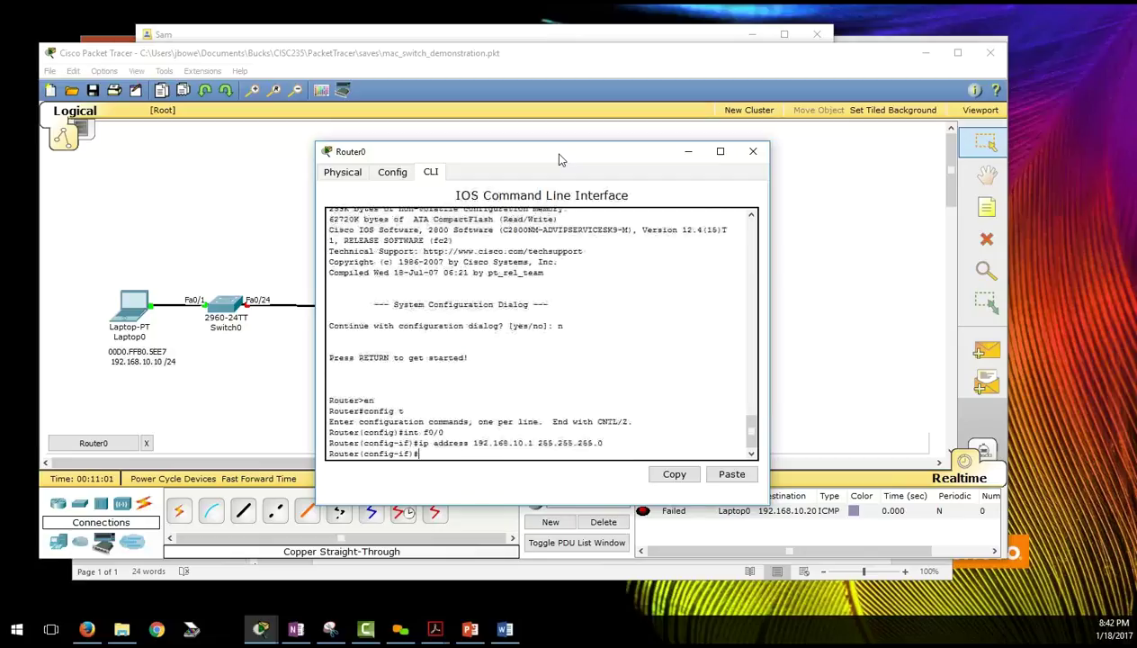
- Enable the f0/0 interface with no shut and return to global configuration mode
{"action": "type", "text": "no shut"}
{"action": "key", "text": "Return"}
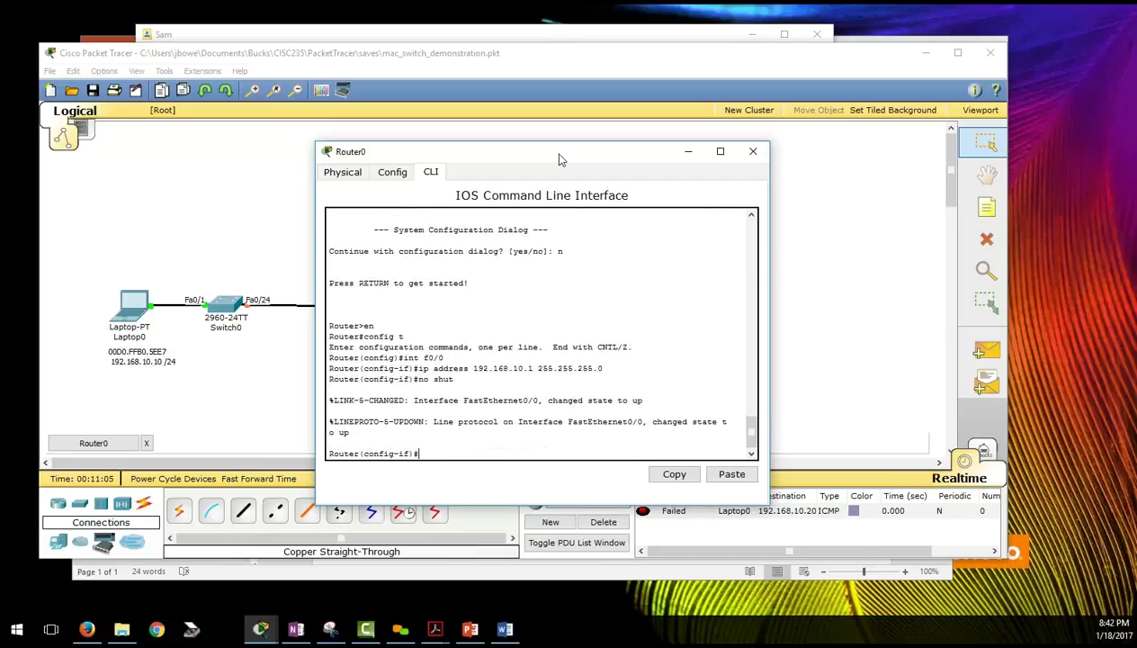
{"action": "type", "text": "exit"}
{"action": "key", "text": "Return"}
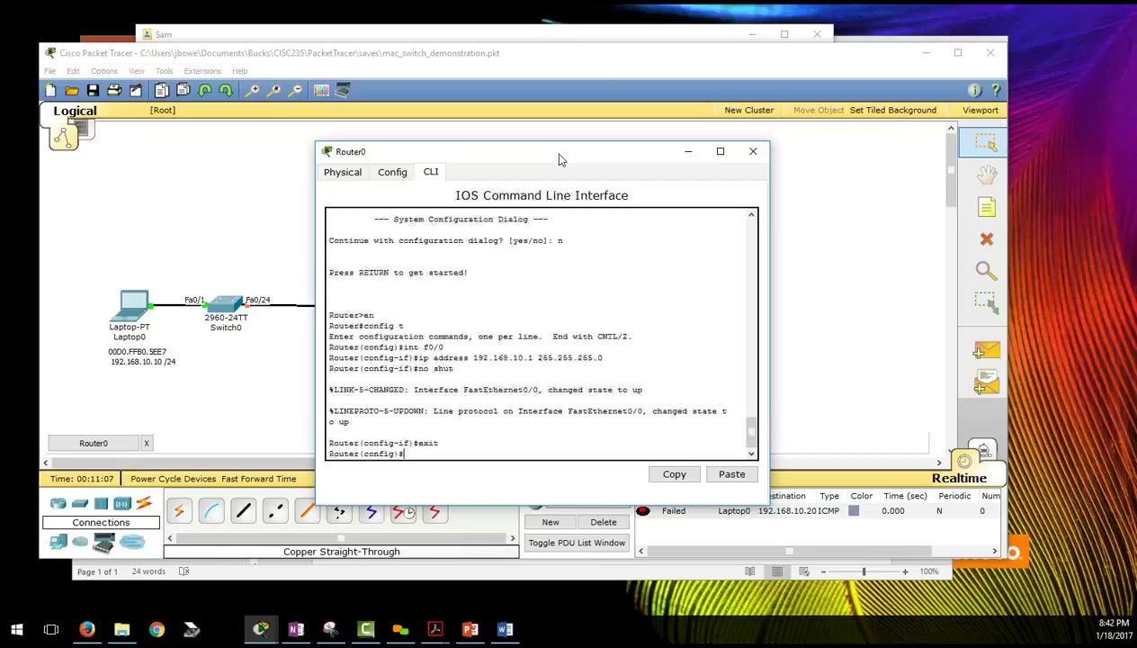
- Create a DHCP pool named admin with network 192.168.10.0 255.255.255.0 and default router 192.168.10.1, and leave the pool configuration
{"action": "type", "text": "ip dhcp pool admin"}
{"action": "key", "text": "Return"}
{"action": "type", "text": "netwo"}
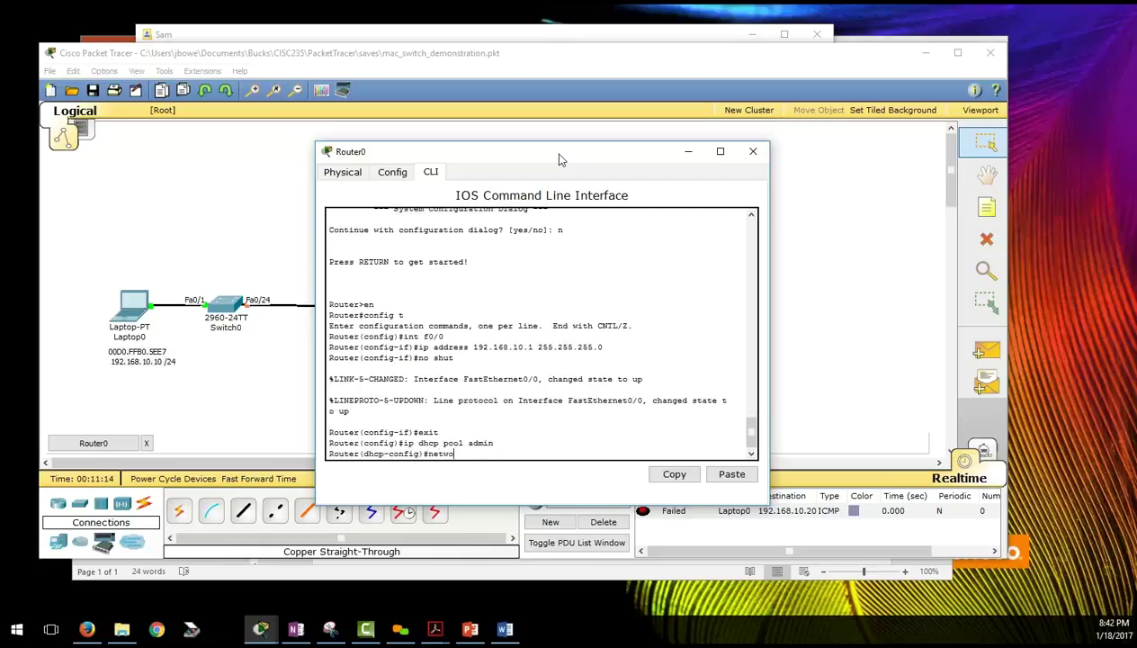
{"action": "type", "text": "rk 192.168.10."}
{"action": "type", "text": "0 255.255.255.0"}
{"action": "key", "text": "Return"}
{"action": "type", "text": "def"}
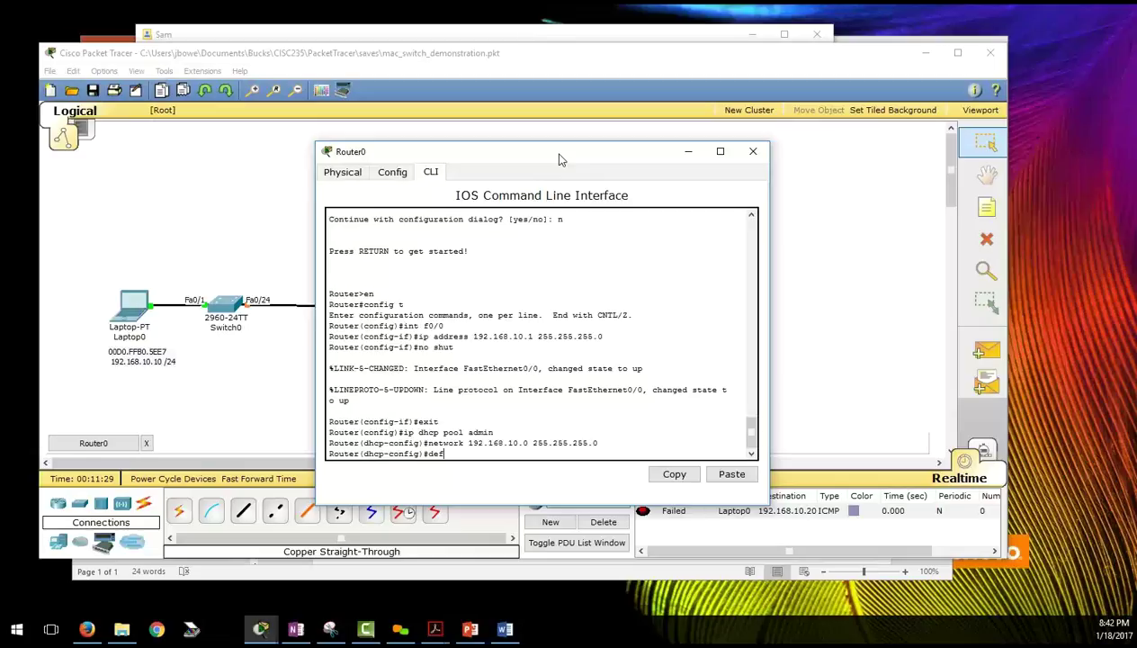
{"action": "type", "text": "ault-router 192.168.10.1"}
{"action": "key", "text": "Return"}
{"action": "type", "text": "exit"}
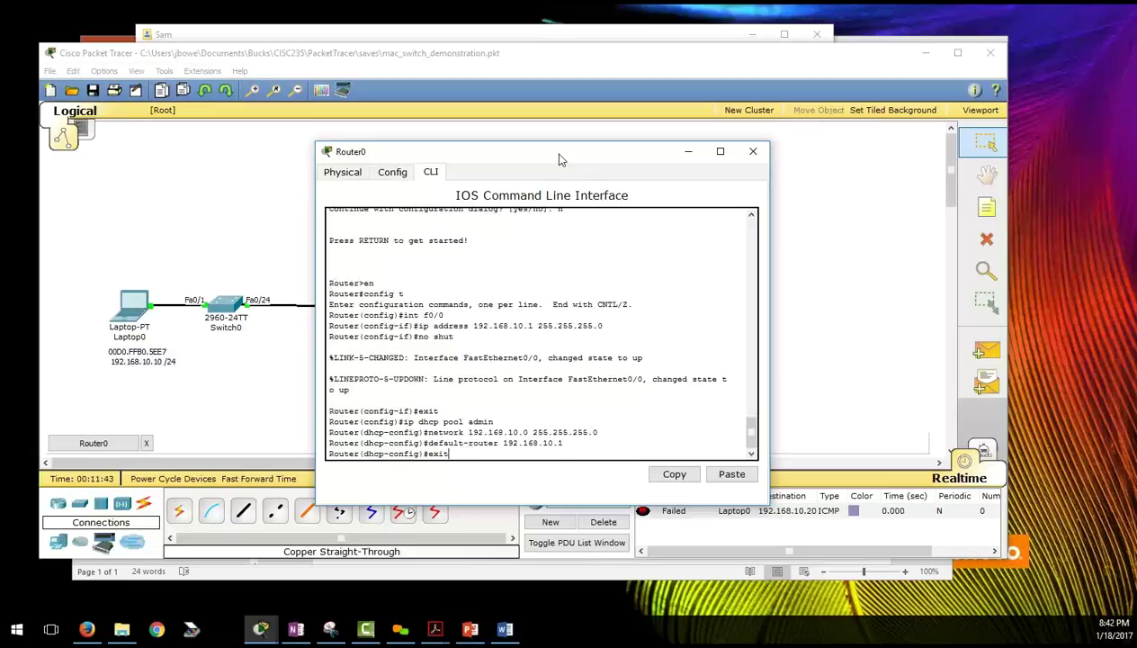
{"action": "key", "text": "Return"}
- Exclude 192.168.10.1 from the router's DHCP address assignments
{"action": "type", "text": "ip"}
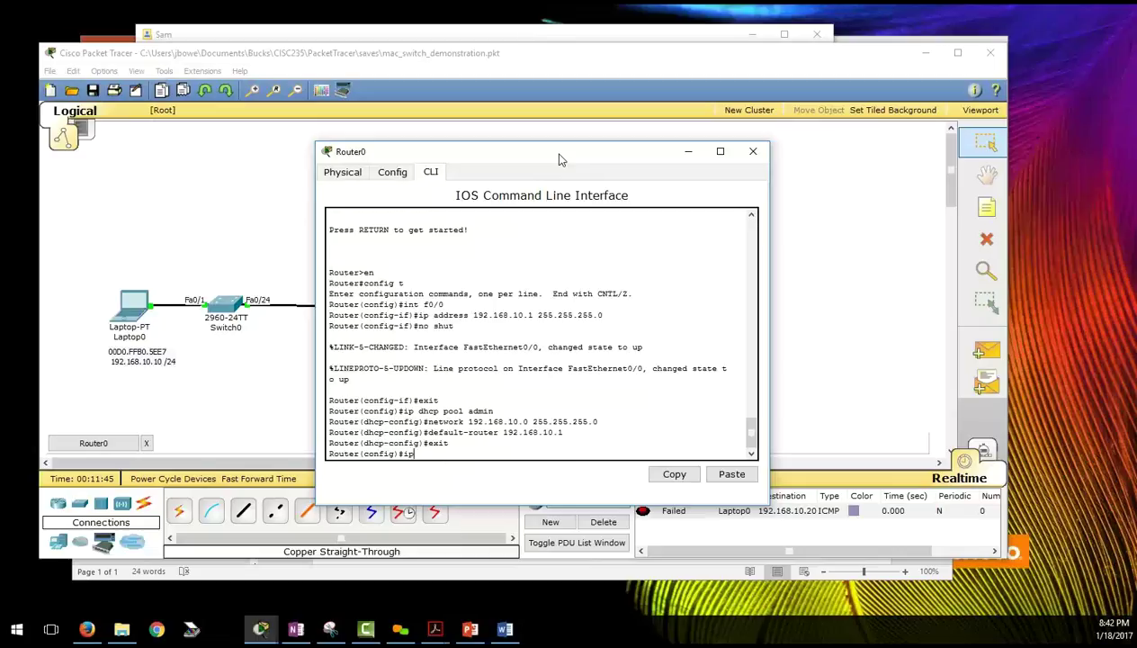
{"action": "type", "text": " dhcp excluded-addr 192.168.10."}
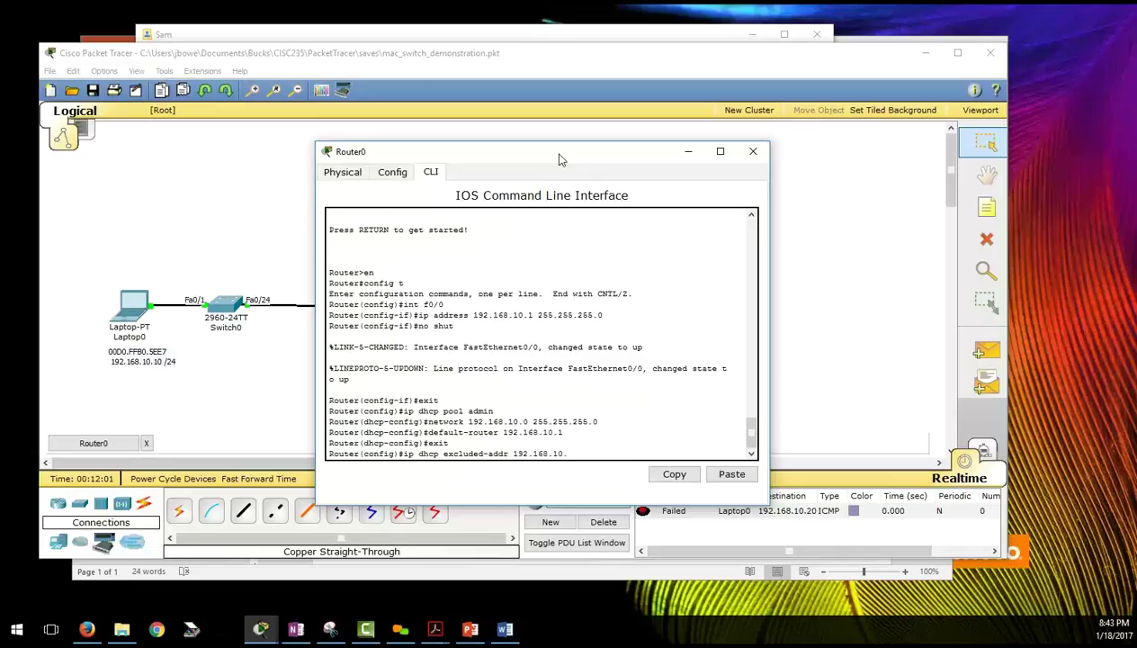
{"action": "type", "text": "1"}
{"action": "key", "text": "Return"}
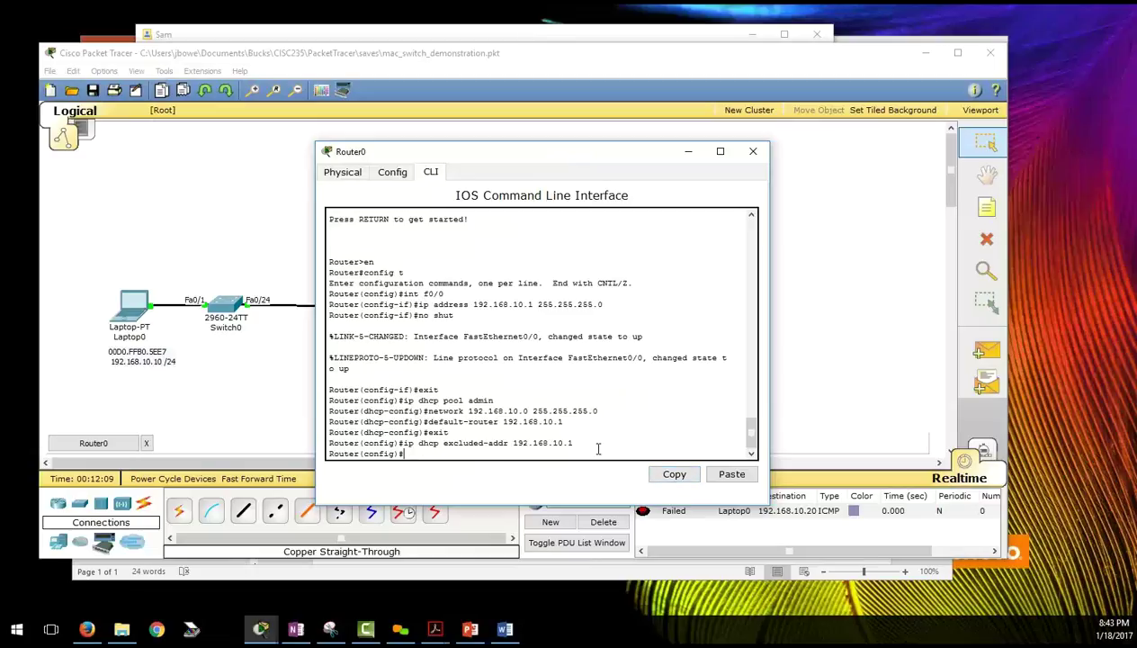
- Save the router's running configuration to the startup configuration and go back to the workspace
{"action": "type", "text": "do run start"}
{"action": "key", "text": "Return"}
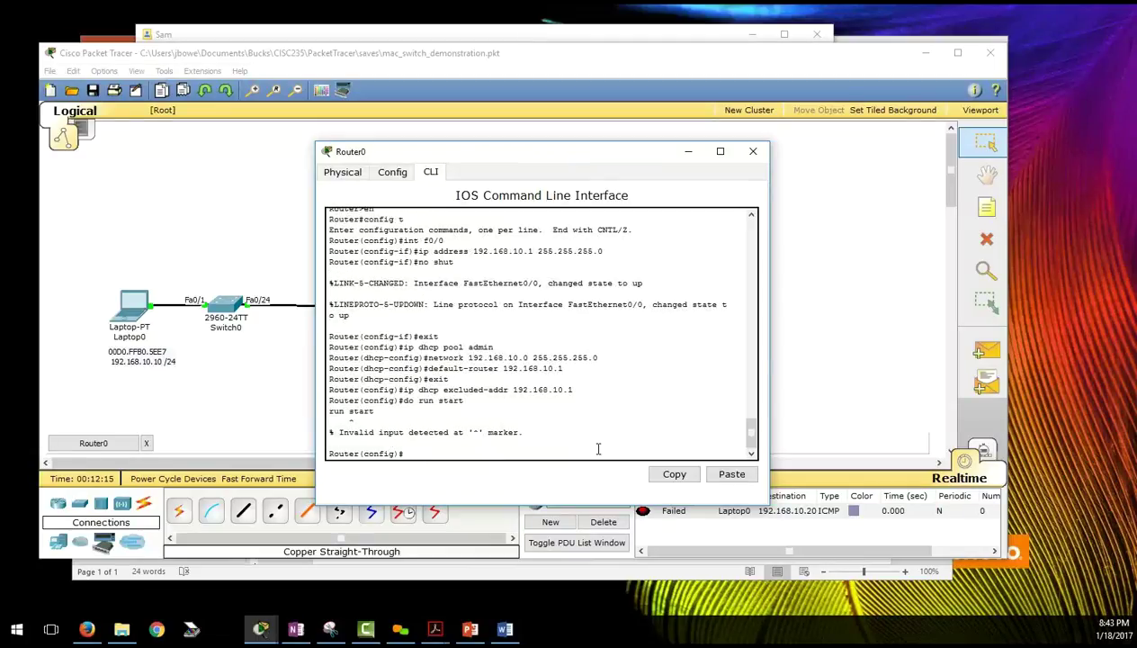
{"action": "type", "text": "do copy run start"}
{"action": "key", "text": "Return"}
{"action": "key", "text": "Return"}
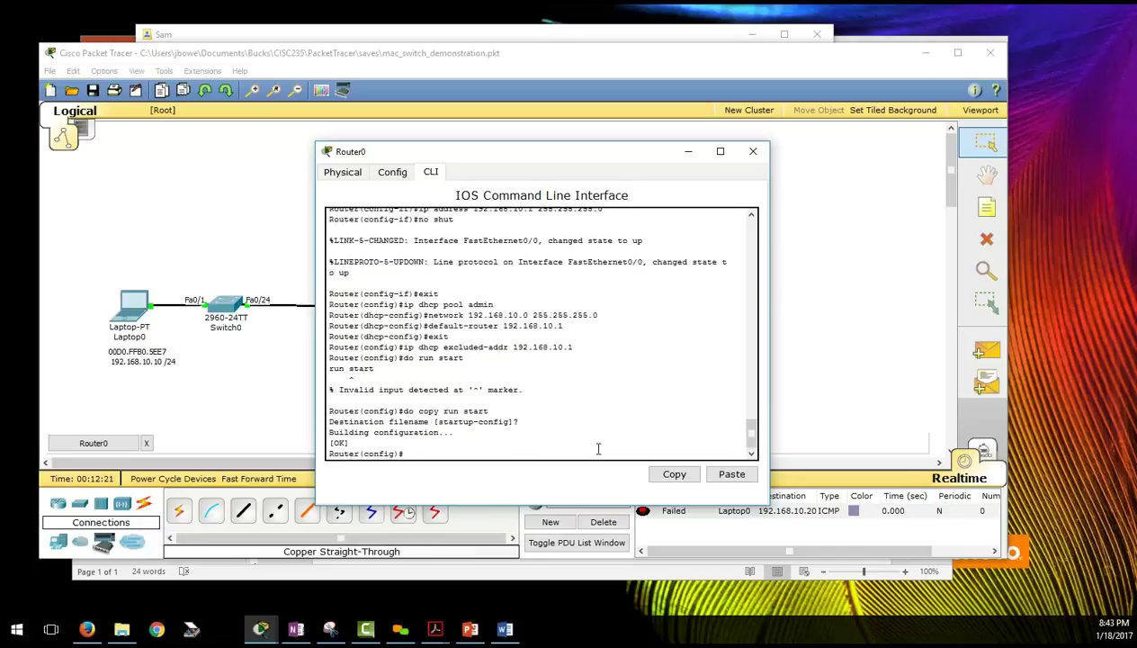
{"action": "left_click", "coordinate": [242, 420]}
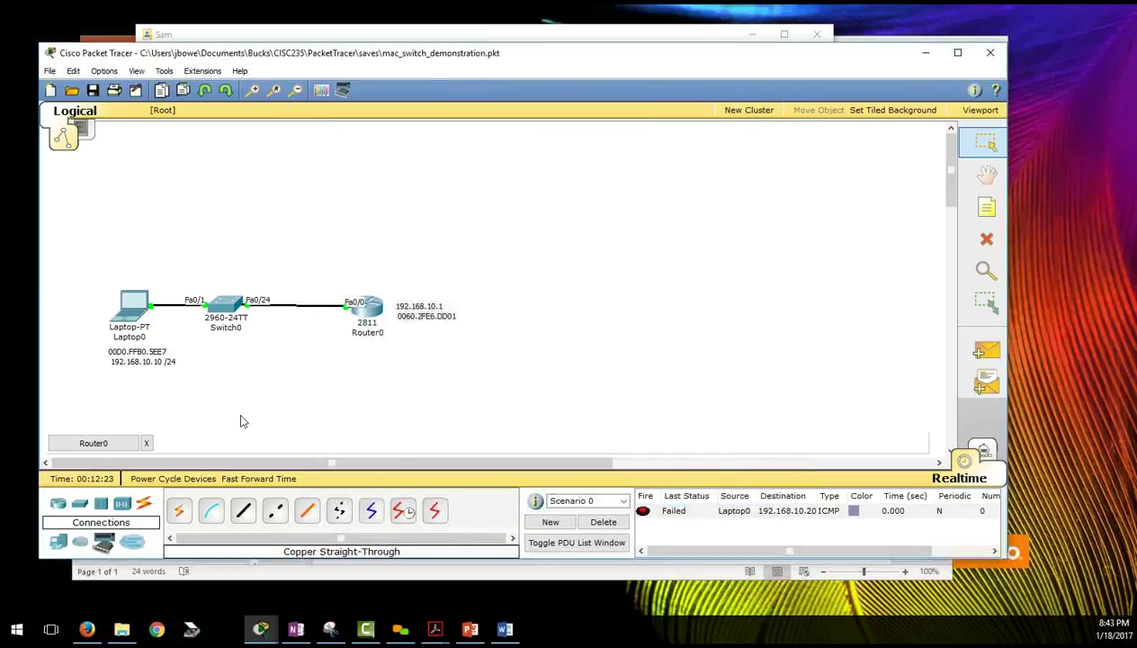
- Switch to Simulation mode and inspect the OSI-layer details of Laptop0's ARP event
{"action": "left_click", "coordinate": [981, 449]}
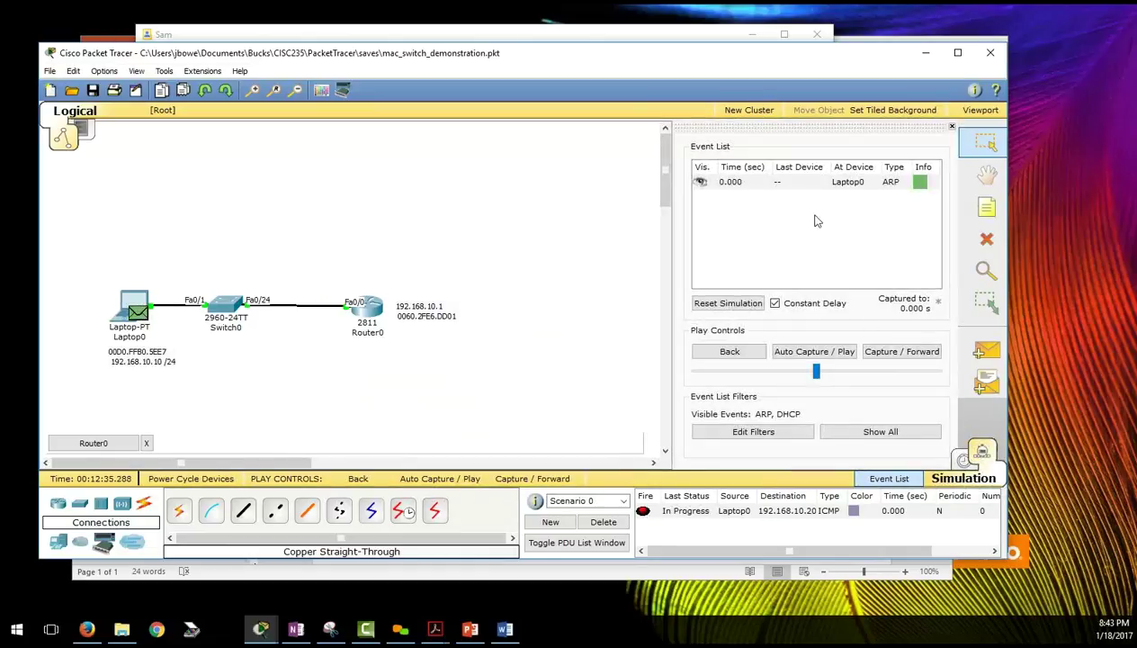
{"action": "left_click", "coordinate": [920, 184]}
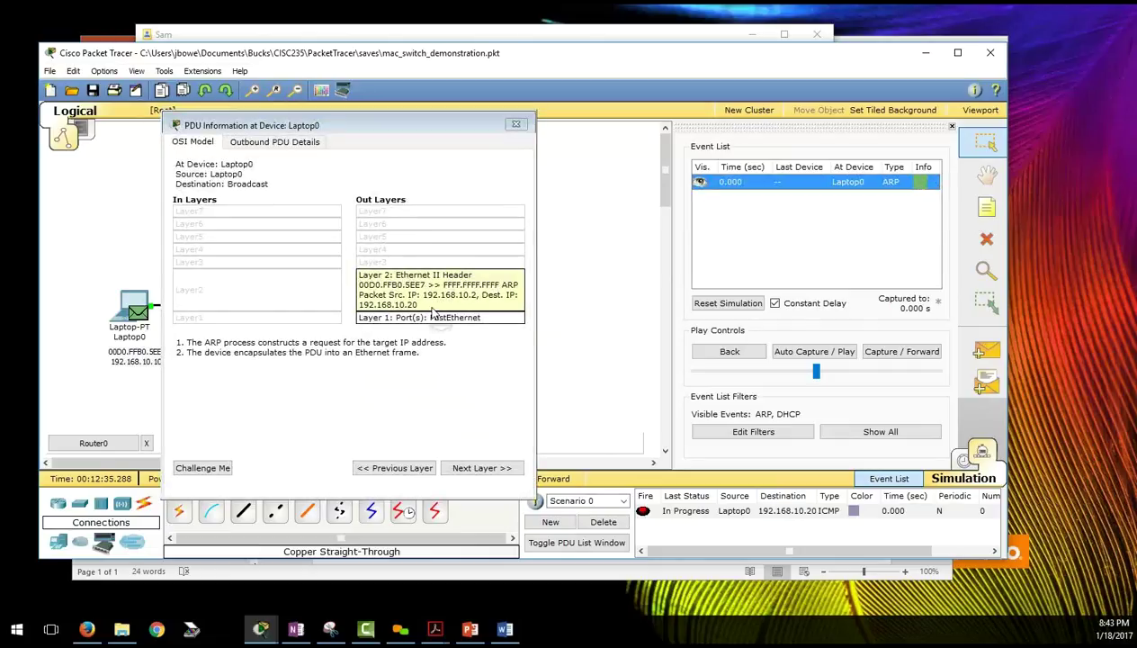
{"action": "left_click", "coordinate": [515, 125]}
- Step the capture forward to follow the ARP request through Switch0 to Router0, and delete the ICMP test scenario
{"action": "left_click", "coordinate": [901, 352]}
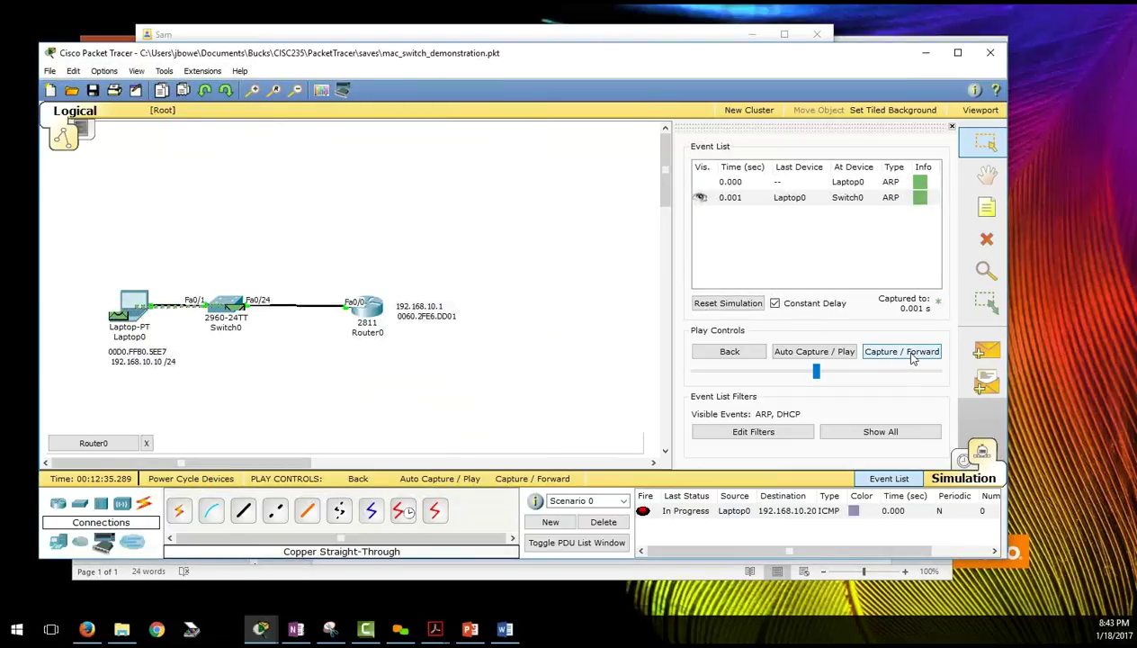
{"action": "left_click", "coordinate": [913, 357]}
{"action": "left_click", "coordinate": [913, 357]}
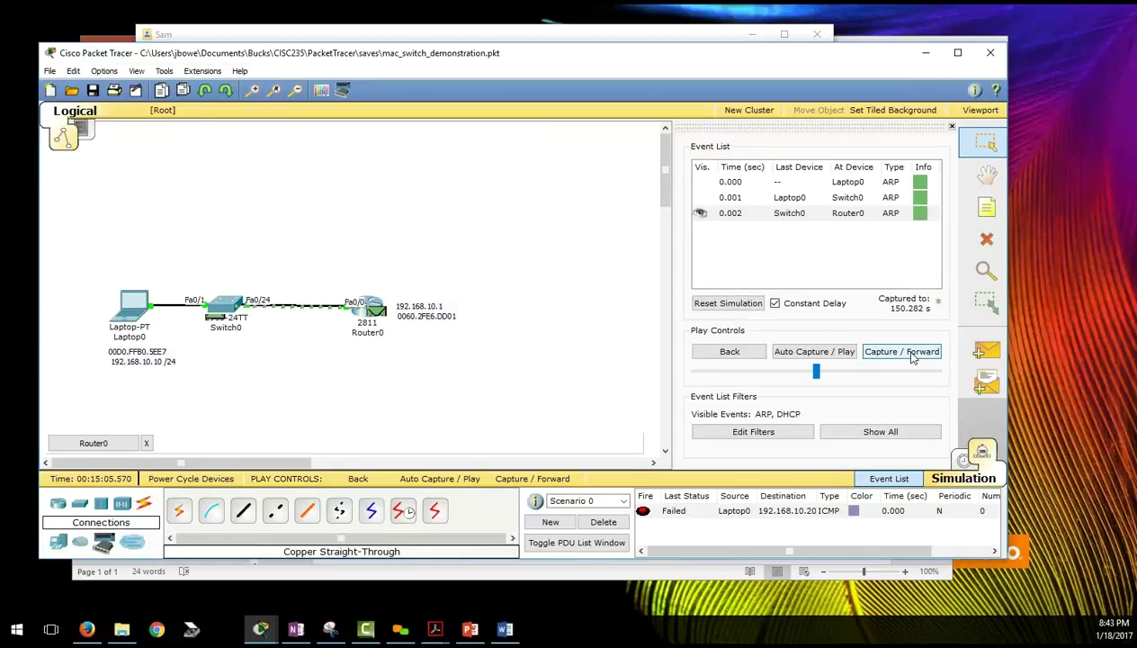
{"action": "left_click", "coordinate": [913, 357]}
{"action": "left_click", "coordinate": [911, 353]}
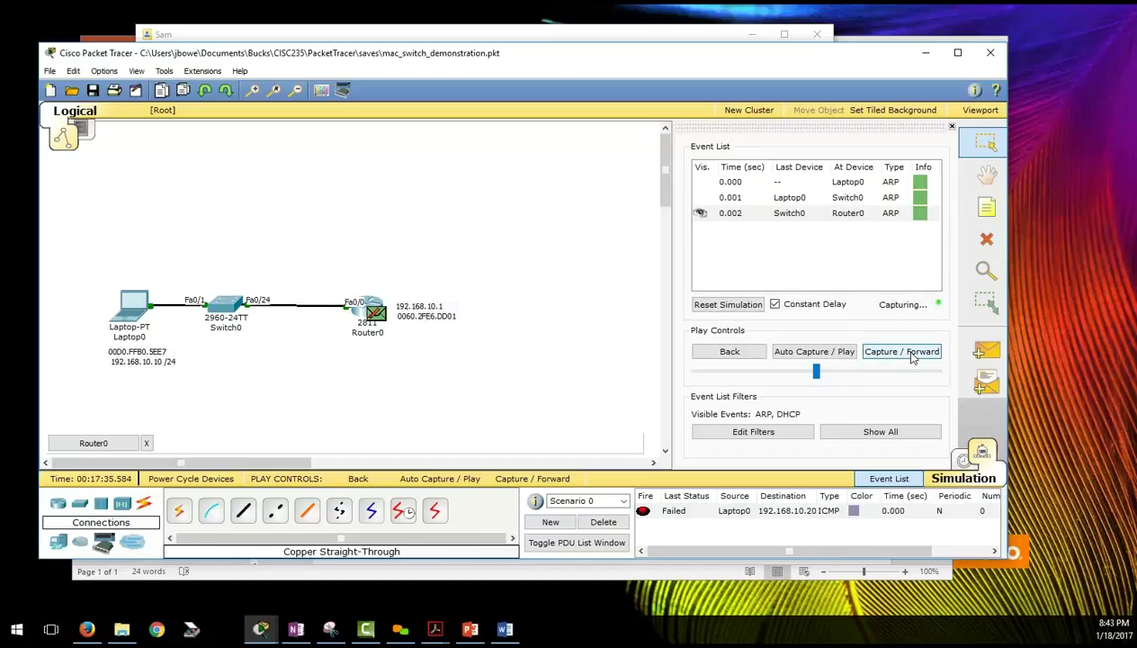
{"action": "left_click", "coordinate": [911, 356]}
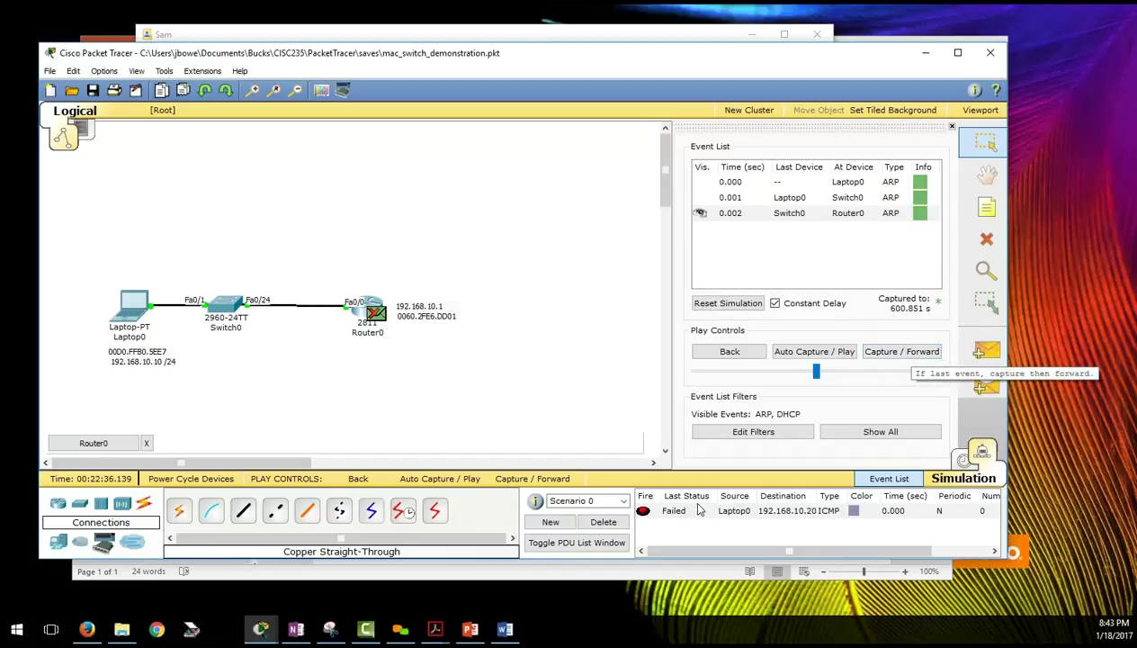
{"action": "left_click", "coordinate": [603, 521]}
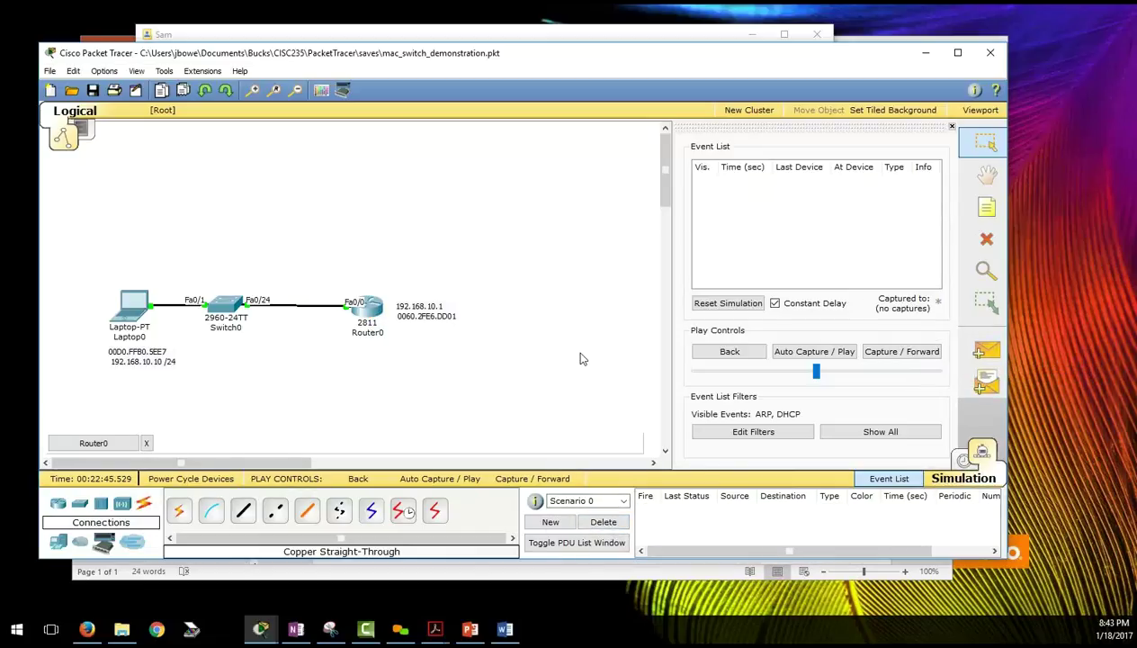
- Check Laptop0's address summary and open its Command Prompt
{"action": "mouse_move", "coordinate": [139, 301]}
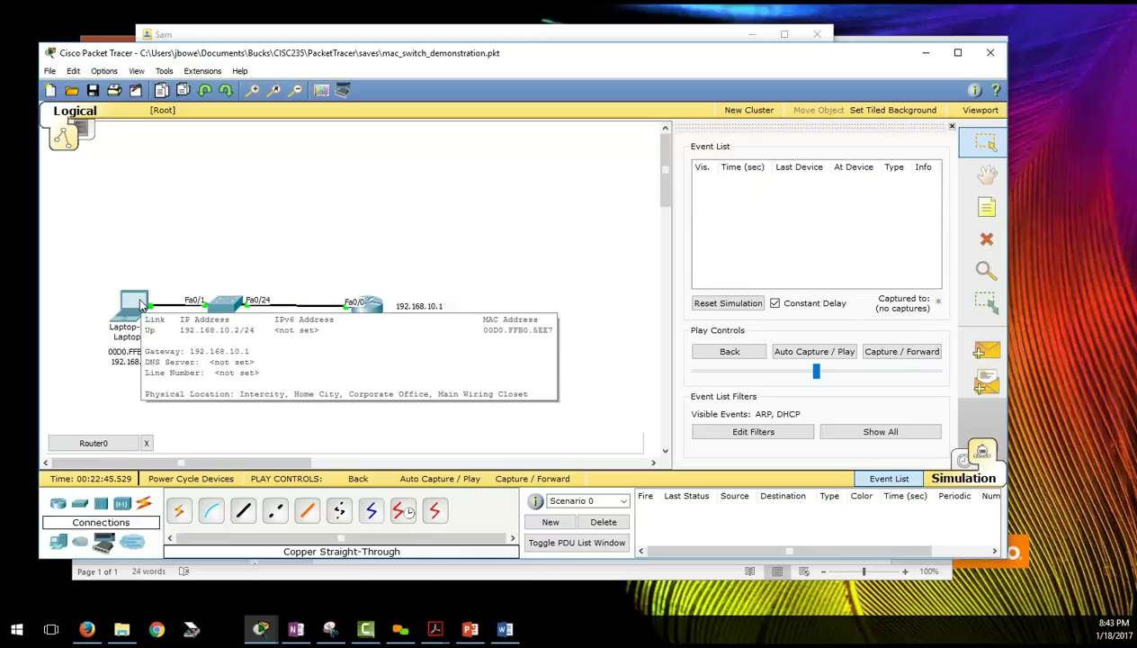
{"action": "left_click", "coordinate": [139, 304]}
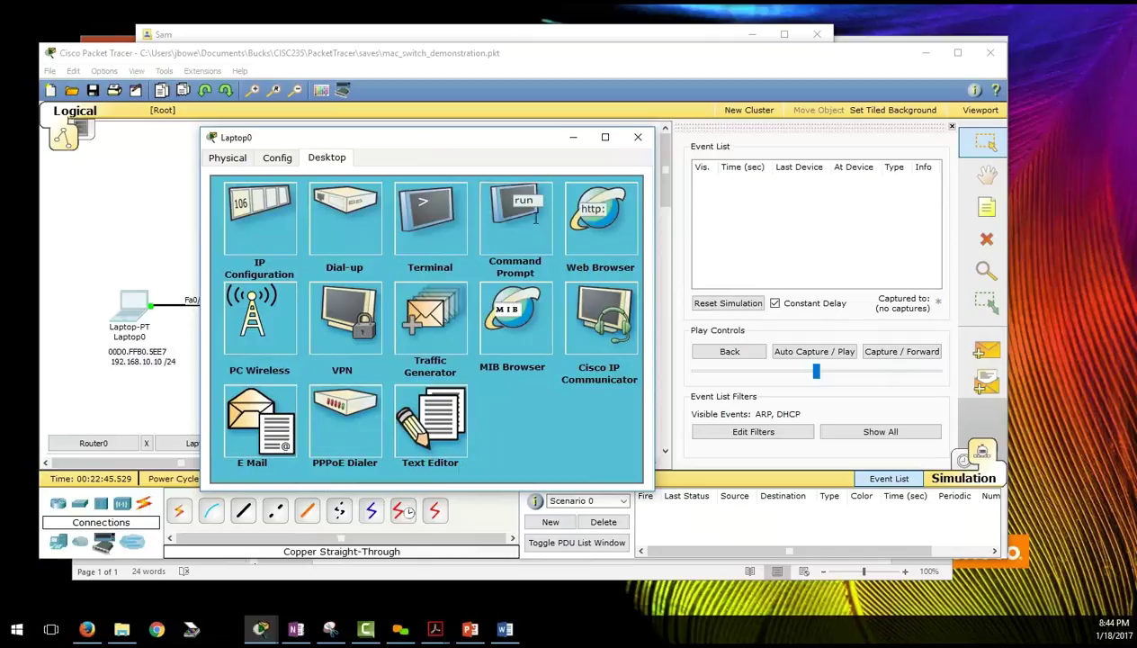
{"action": "left_click", "coordinate": [522, 177]}
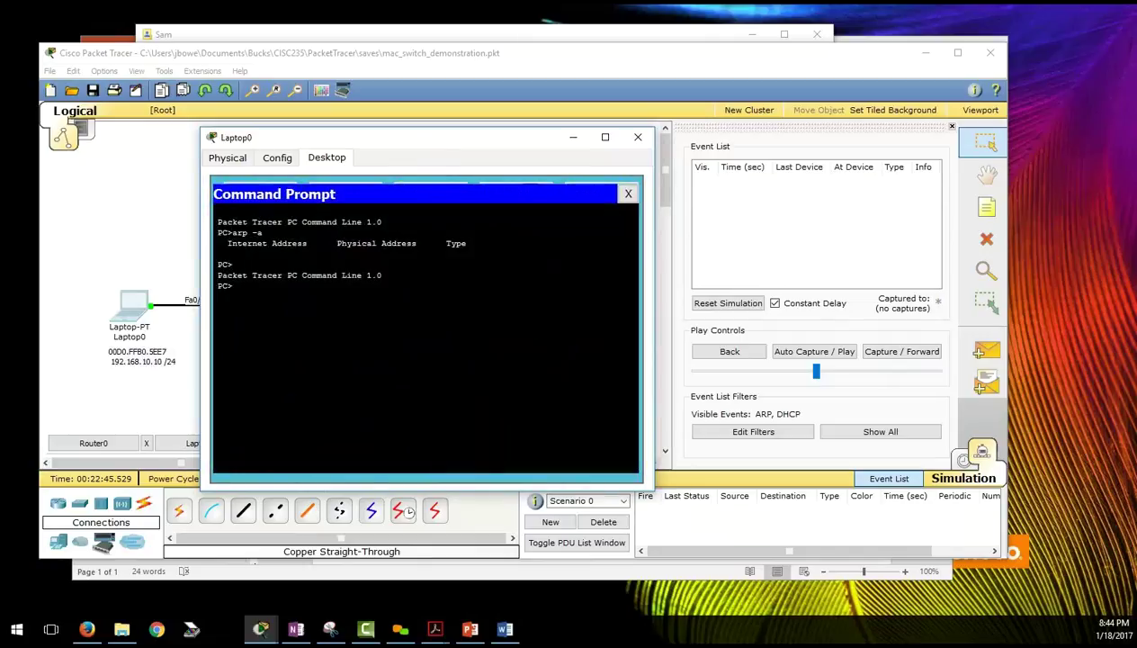
{"action": "type", "text": "ipconfig /renew"}
{"action": "key", "text": "BackSpace"}
{"action": "key", "text": "BackSpace"}
{"action": "key", "text": "BackSpace"}
{"action": "key", "text": "BackSpace"}
{"action": "key", "text": "BackSpace"}
{"action": "key", "text": "BackSpace"}
{"action": "key", "text": "BackSpace"}
{"action": "key", "text": "BackSpace"}
{"action": "key", "text": "BackSpace"}
{"action": "key", "text": "BackSpace"}
{"action": "key", "text": "BackSpace"}
{"action": "key", "text": "BackSpace"}
{"action": "key", "text": "BackSpace"}
{"action": "key", "text": "BackSpace"}
{"action": "key", "text": "BackSpace"}
- Display Laptop0's ARP table with arp -a
{"action": "type", "text": "aer"}
{"action": "key", "text": "BackSpace"}
{"action": "key", "text": "BackSpace"}
{"action": "key", "text": "BackSpace"}
{"action": "type", "text": "aer"}
{"action": "key", "text": "BackSpace"}
{"action": "key", "text": "BackSpace"}
{"action": "type", "text": "rp -a"}
{"action": "key", "text": "Return"}
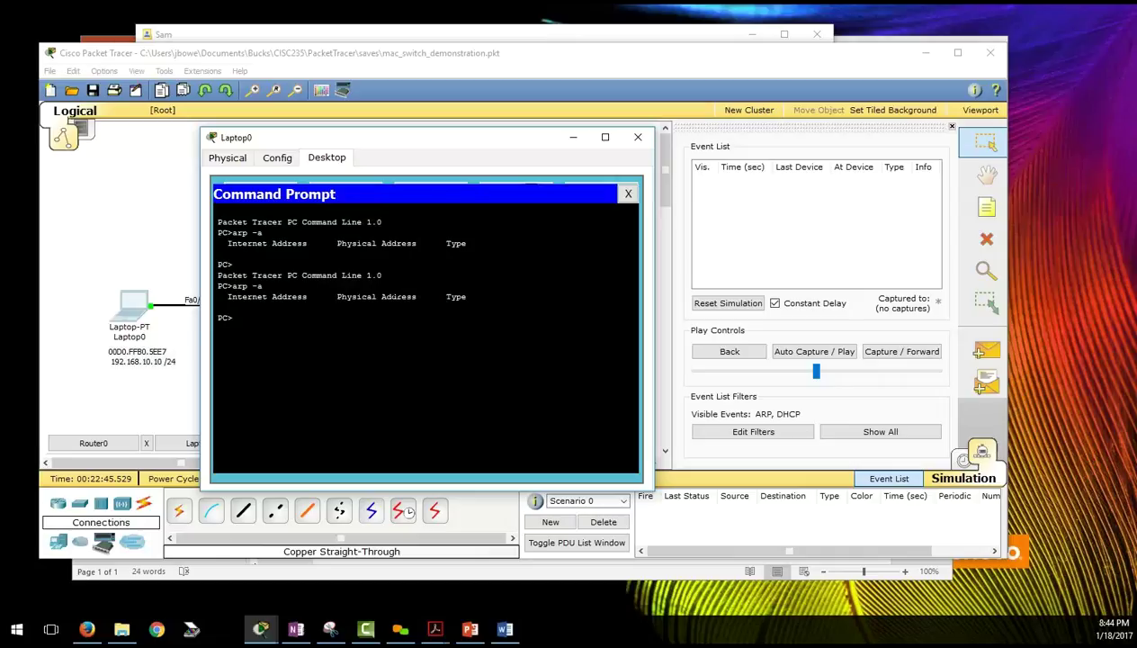
- Renew Laptop0's DHCP lease with ipconfig /renew and minimize the laptop's window to reveal the topology
{"action": "key", "text": "Up"}
{"action": "key", "text": "BackSpace"}
{"action": "key", "text": "BackSpace"}
{"action": "key", "text": "BackSpace"}
{"action": "key", "text": "BackSpace"}
{"action": "key", "text": "BackSpace"}
{"action": "type", "text": "ipconfig"}
{"action": "key", "text": "BackSpace"}
{"action": "key", "text": "BackSpace"}
{"action": "key", "text": "BackSpace"}
{"action": "key", "text": "BackSpace"}
{"action": "type", "text": "nfig"}
{"action": "type", "text": " /a"}
{"action": "type", "text": "renew"}
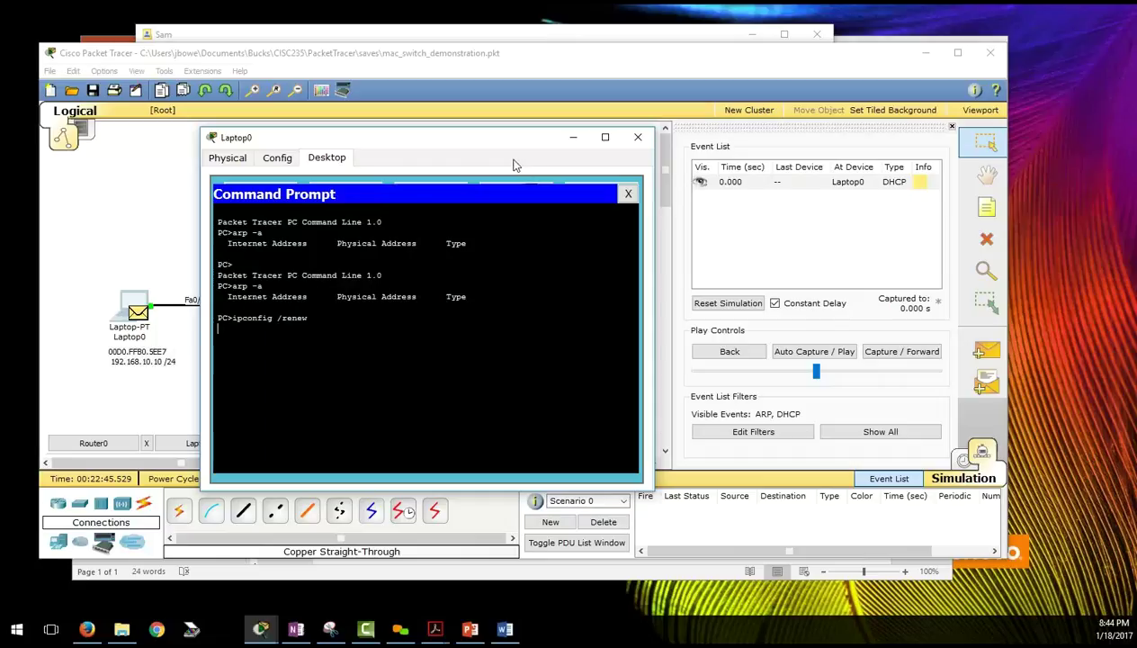
{"action": "left_click", "coordinate": [574, 140]}
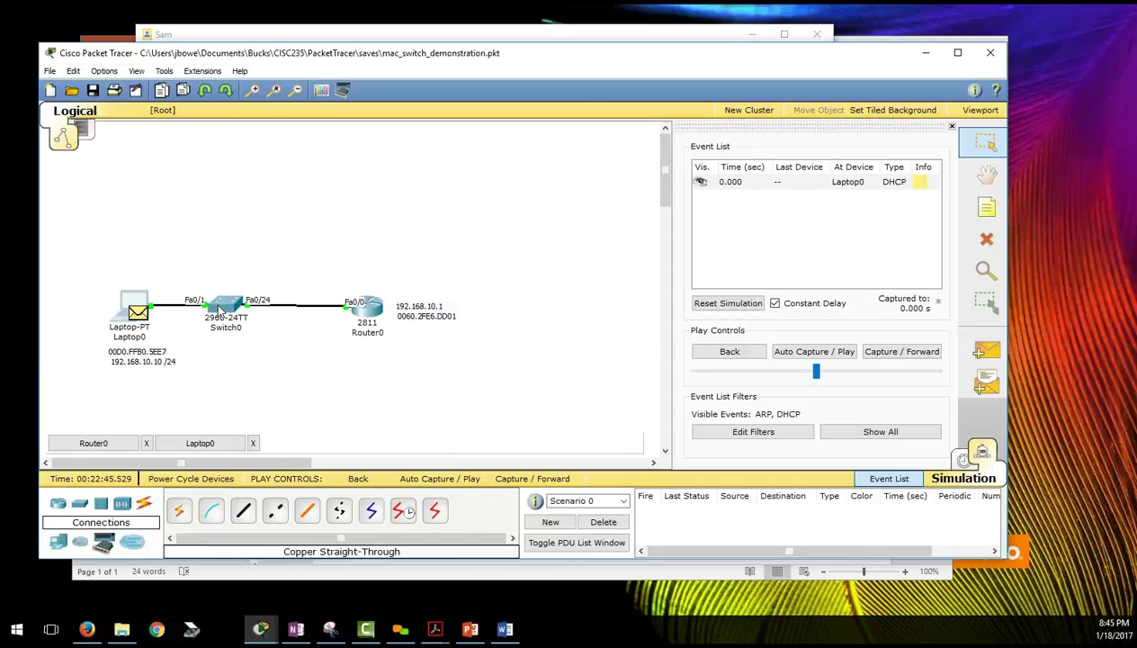
- Rearrange the devices compactly in the workspace, placing Switch0 between and slightly above Laptop0 and Router0
{"action": "left_click_drag", "start_coordinate": [222, 310], "coordinate": [206, 310]}
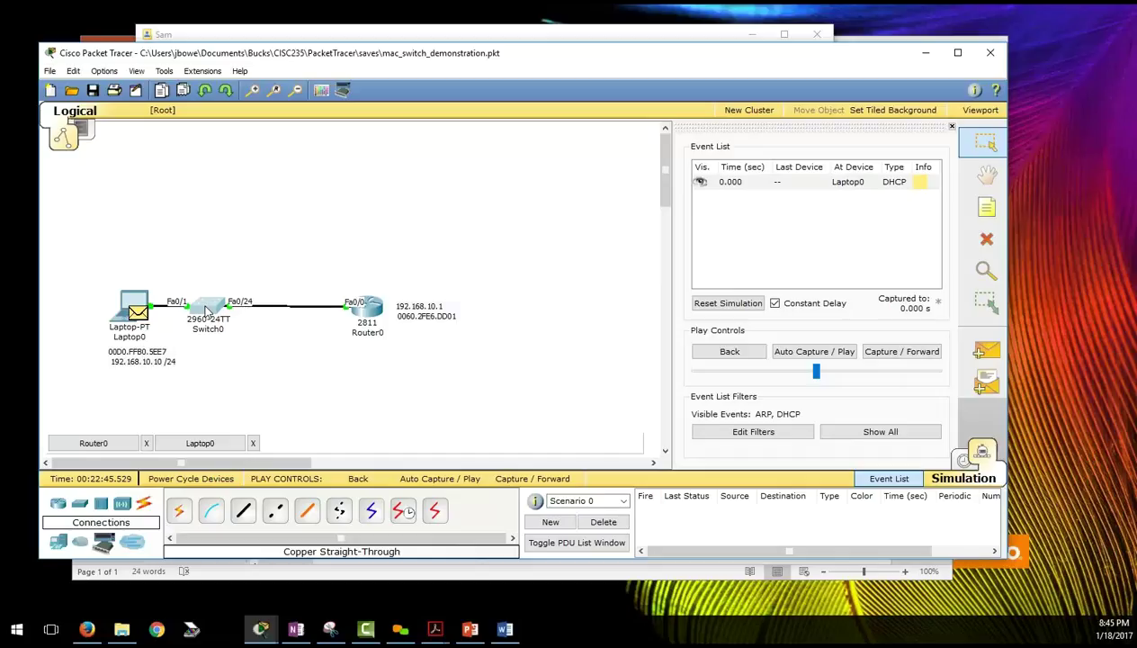
{"action": "left_click_drag", "start_coordinate": [364, 311], "coordinate": [305, 253]}
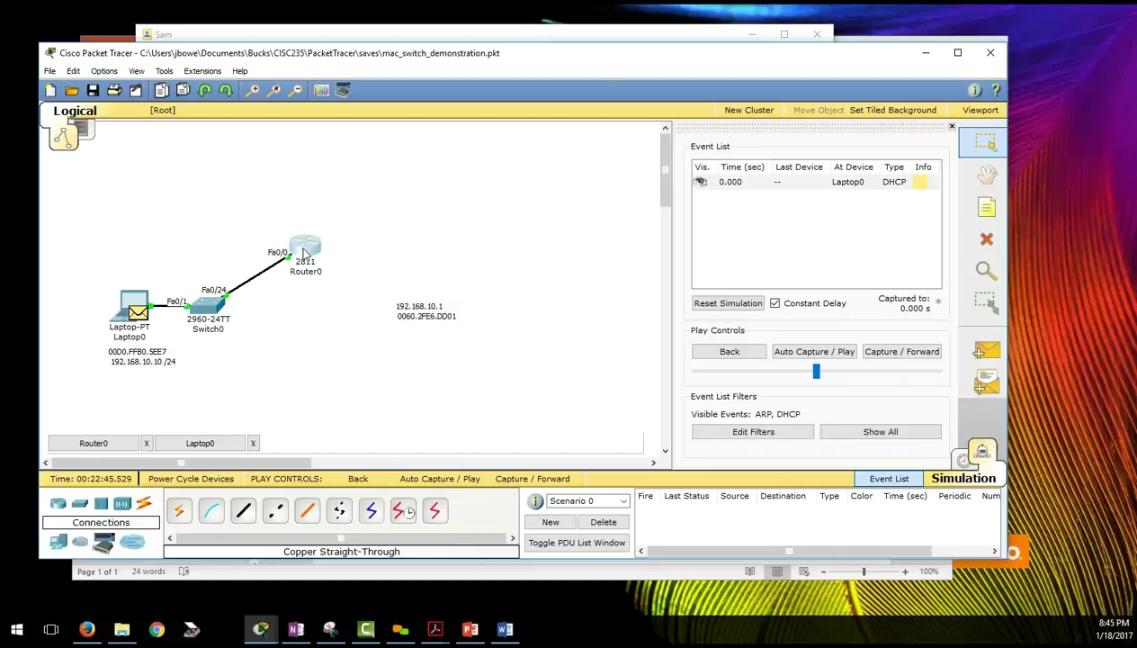
{"action": "left_click_drag", "start_coordinate": [137, 299], "coordinate": [101, 267]}
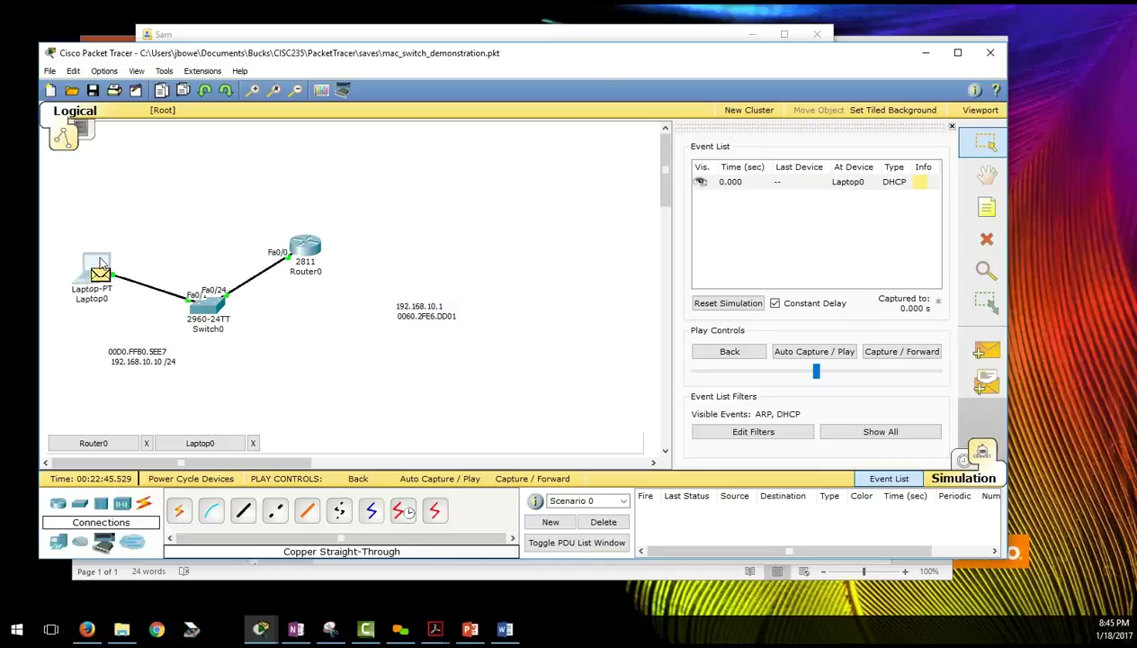
{"action": "left_click_drag", "start_coordinate": [216, 310], "coordinate": [204, 232]}
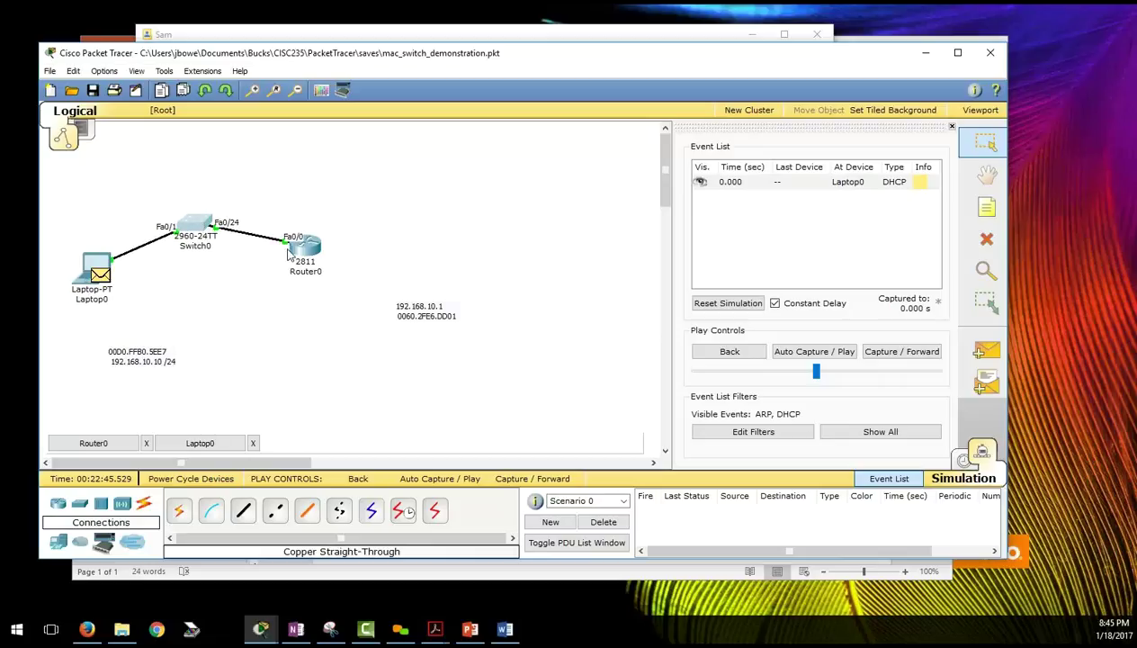
{"action": "left_click_drag", "start_coordinate": [313, 252], "coordinate": [268, 271]}
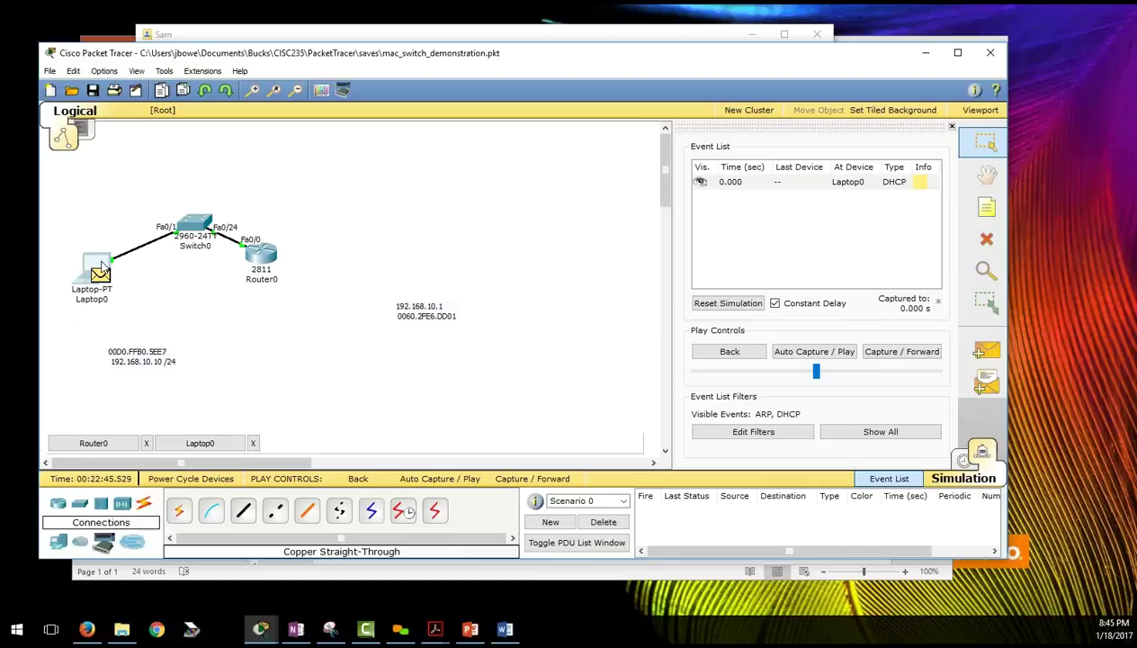
{"action": "left_click_drag", "start_coordinate": [104, 267], "coordinate": [132, 255]}
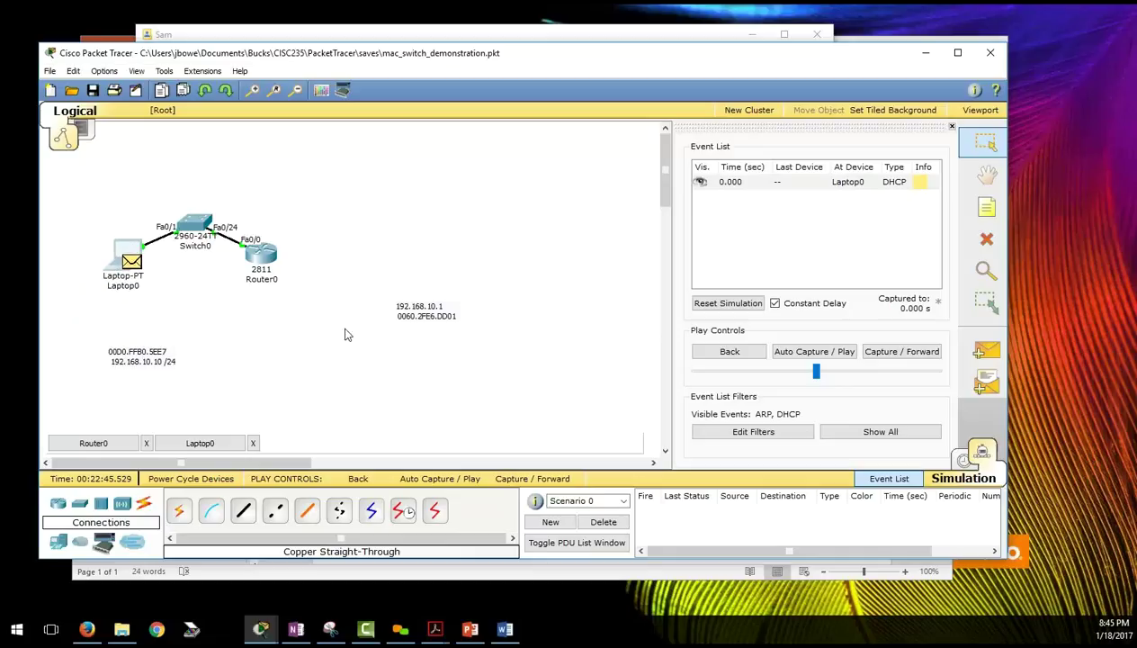
{"action": "left_click", "coordinate": [440, 325]}
{"action": "left_click", "coordinate": [439, 349]}
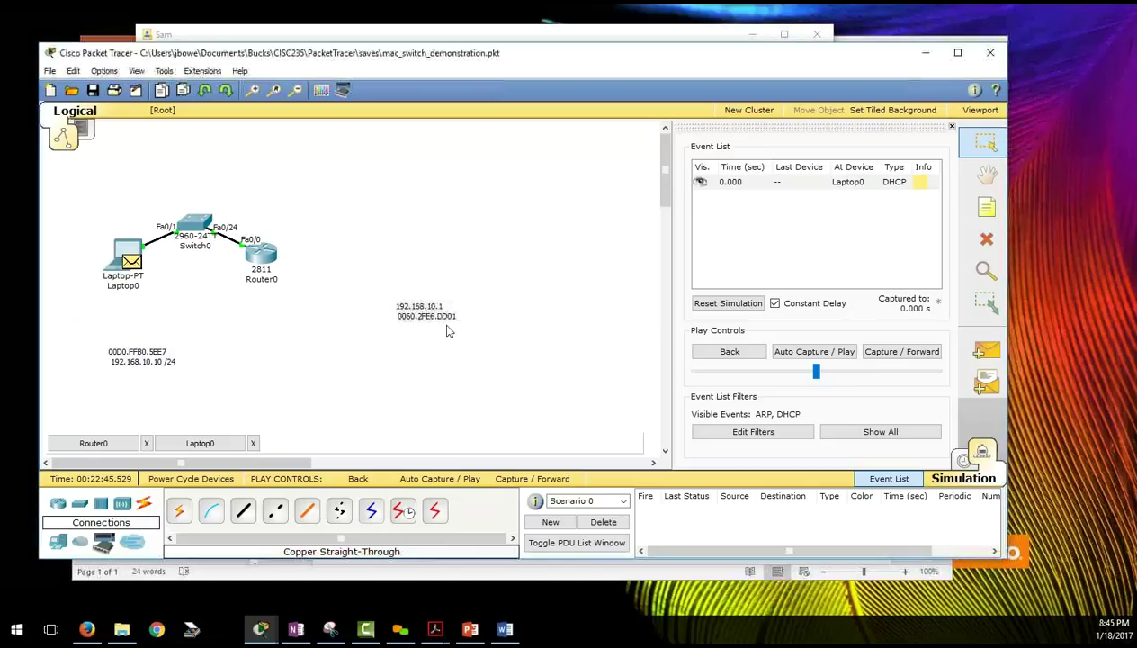
- Place the address notes beside Router0 and beneath Laptop0, and shift the whole topology closer to the workspace's edge
{"action": "left_click_drag", "start_coordinate": [451, 319], "coordinate": [328, 254]}
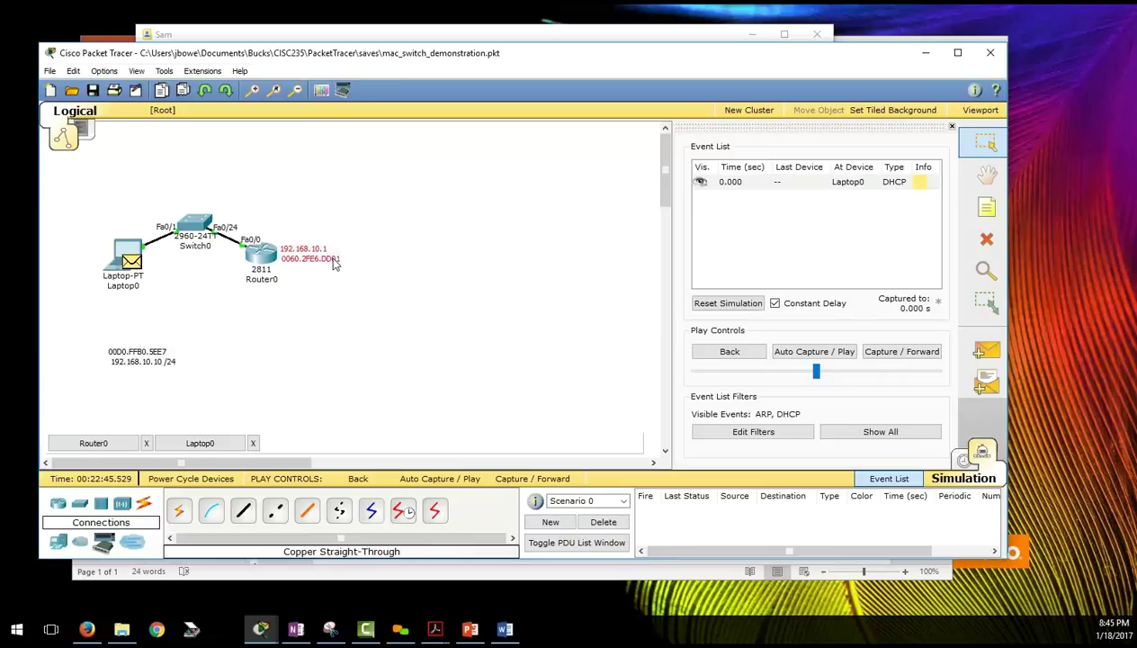
{"action": "left_click_drag", "start_coordinate": [164, 354], "coordinate": [151, 299]}
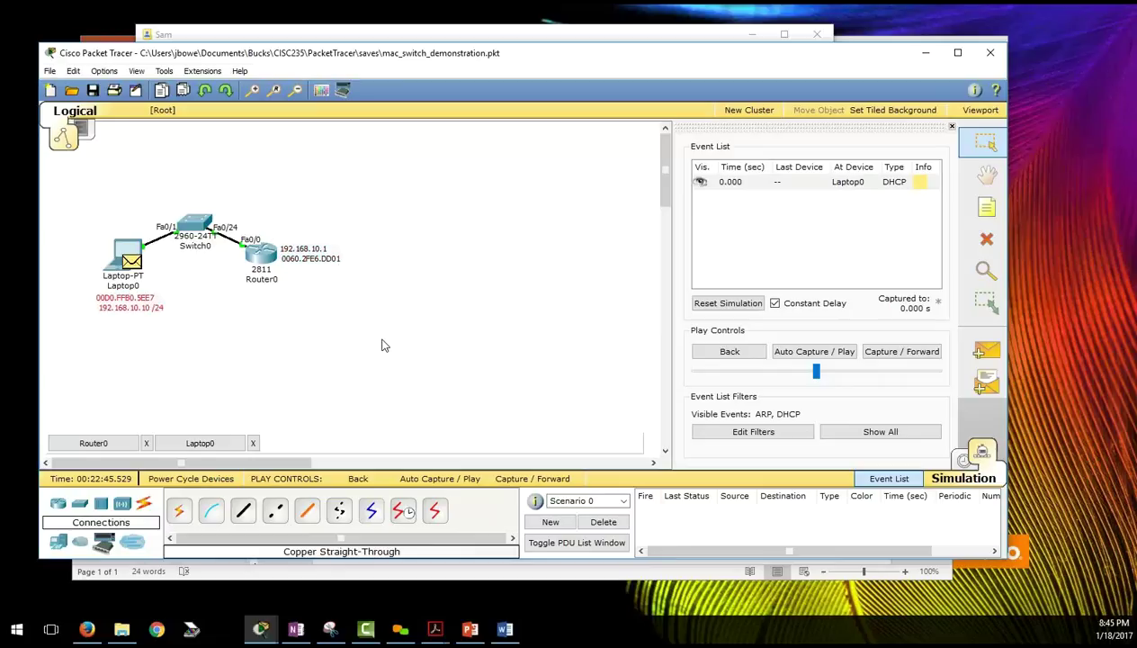
{"action": "left_click_drag", "start_coordinate": [390, 345], "coordinate": [75, 192]}
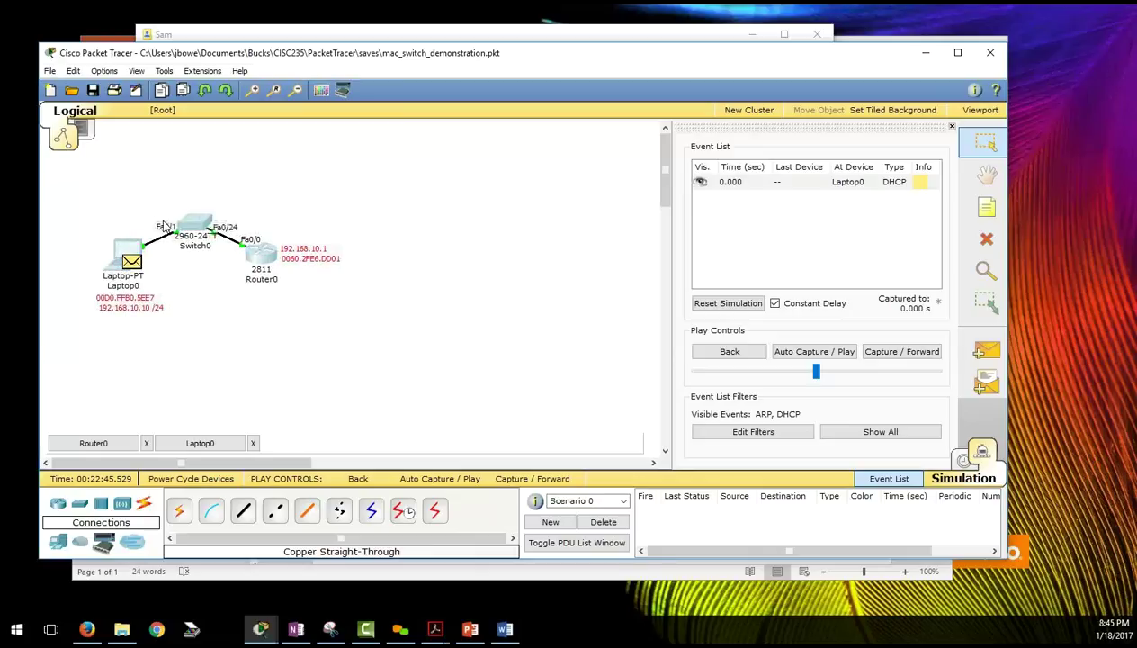
{"action": "left_click_drag", "start_coordinate": [192, 222], "coordinate": [168, 229]}
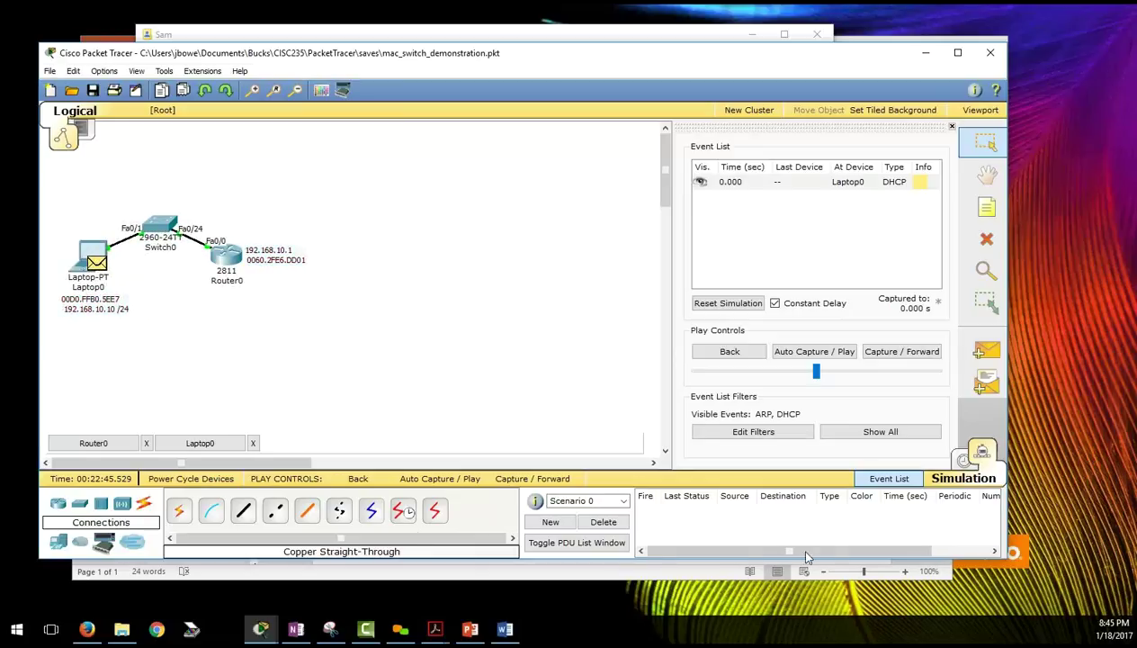
- Restore Router0's CLI window, narrow it and position it between the topology and the event list
{"action": "left_click", "coordinate": [131, 444]}
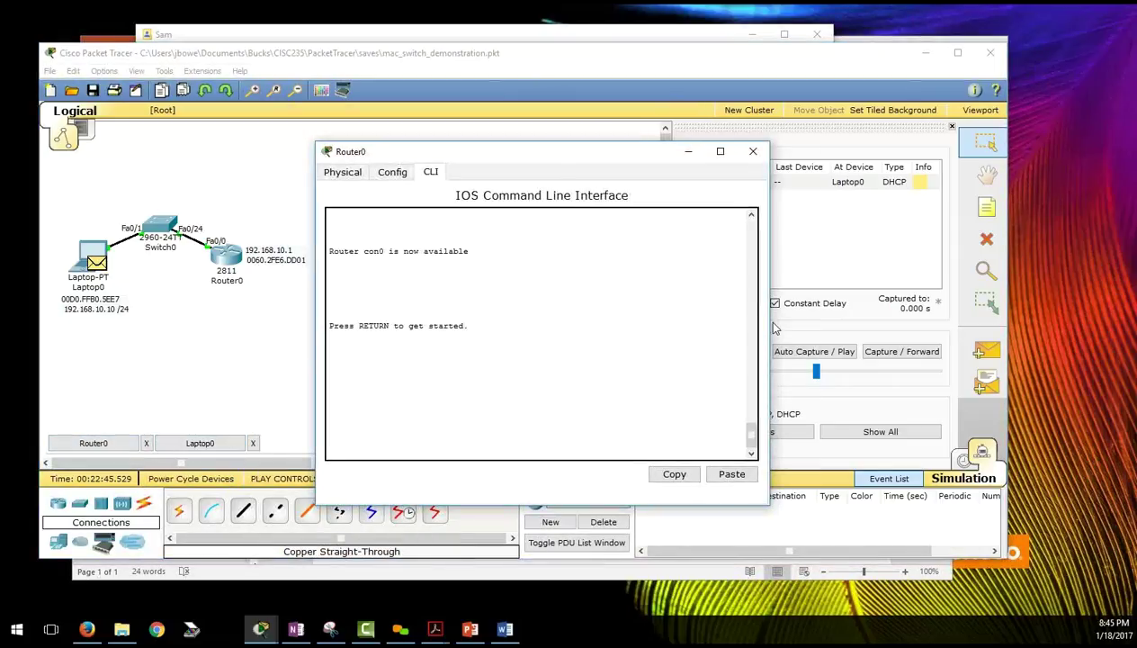
{"action": "left_click_drag", "start_coordinate": [770, 325], "coordinate": [641, 331]}
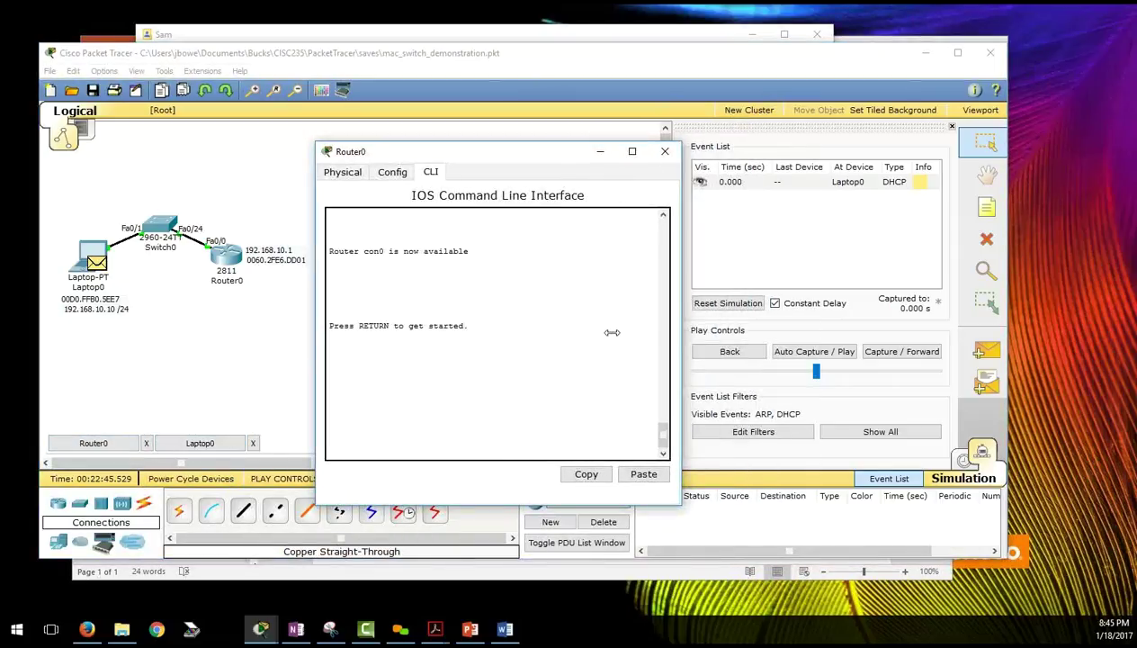
{"action": "left_click_drag", "start_coordinate": [511, 144], "coordinate": [512, 126]}
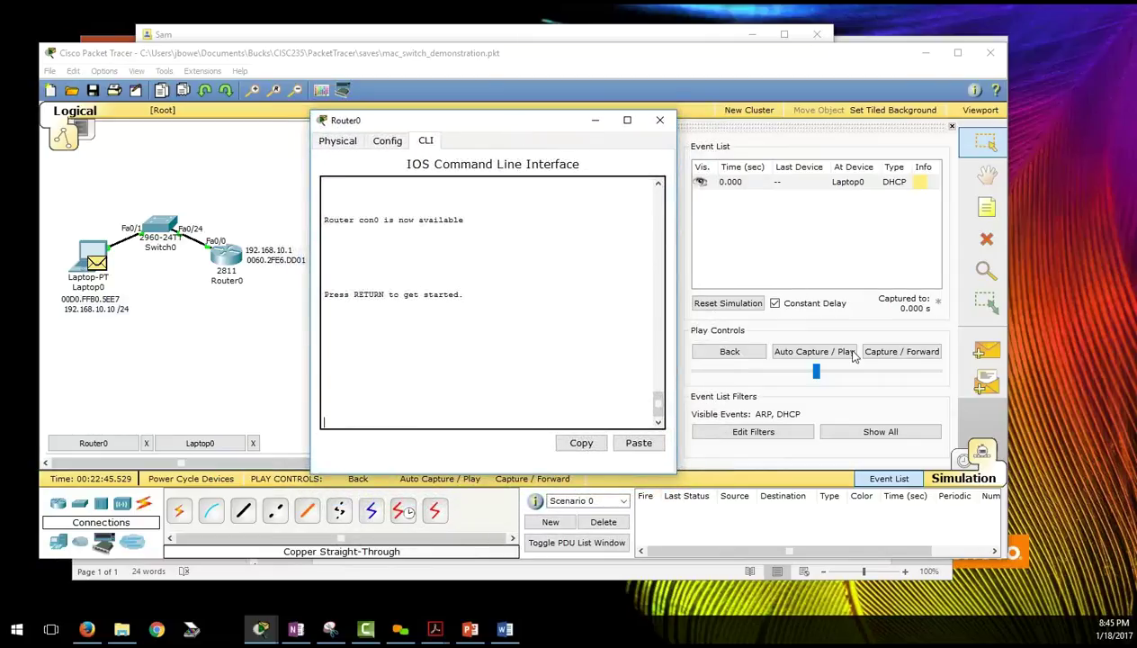
- Open the DHCP event at Laptop0 and step through its outbound OSI layers from Layer 7 to Layer 1
{"action": "left_click", "coordinate": [917, 182]}
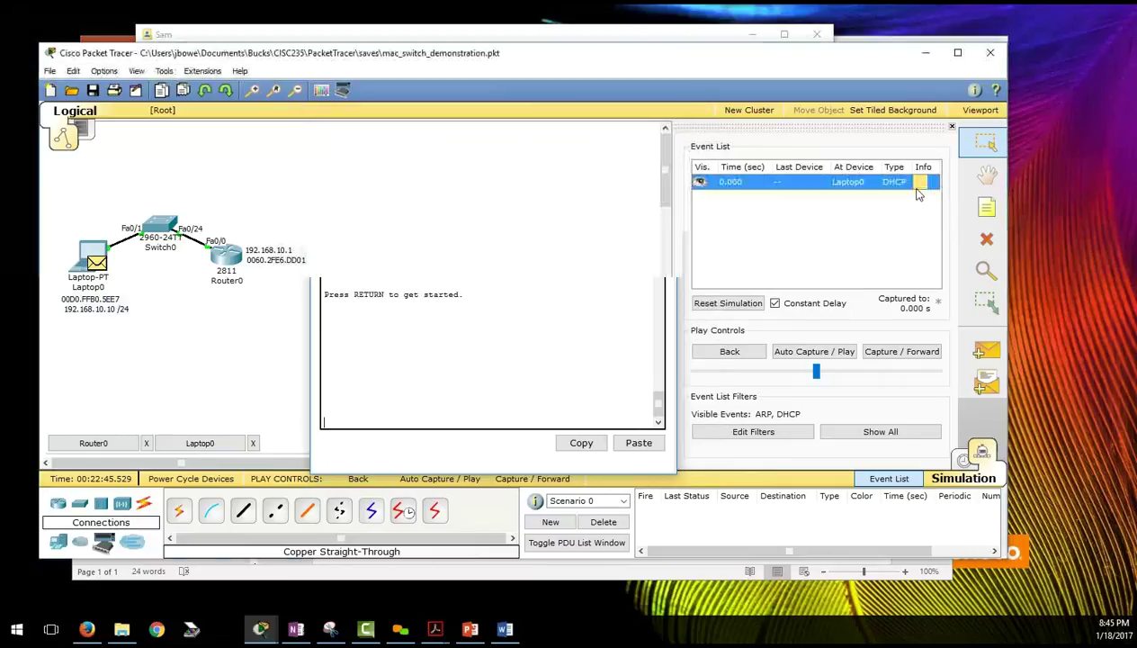
{"action": "left_click_drag", "start_coordinate": [387, 129], "coordinate": [518, 123]}
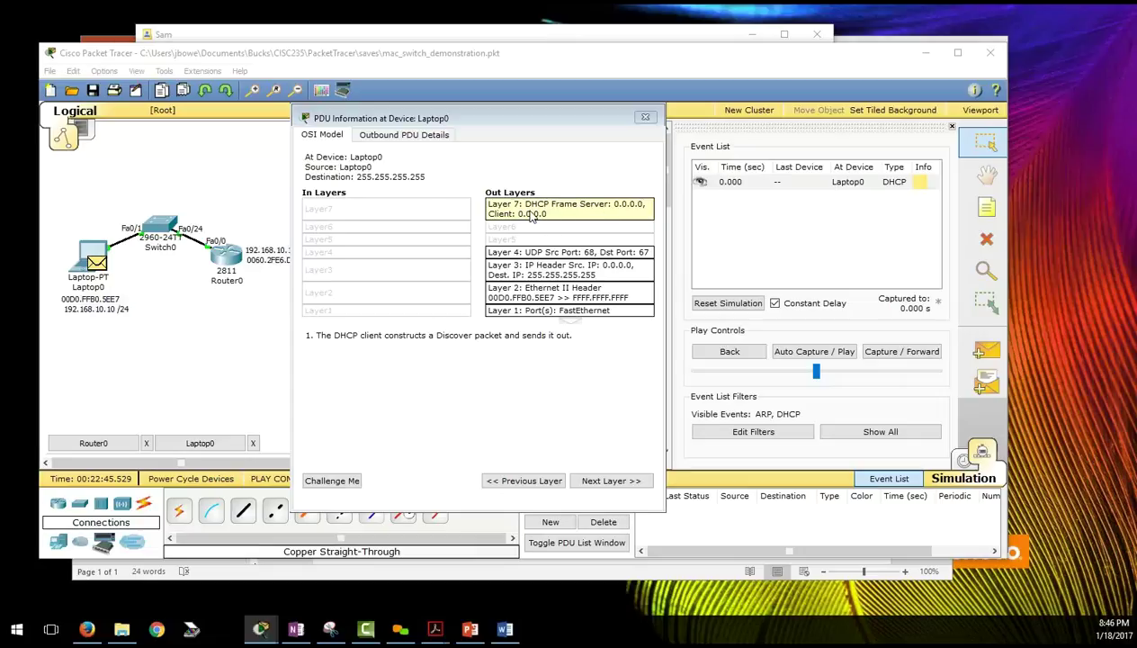
{"action": "left_click", "coordinate": [633, 481]}
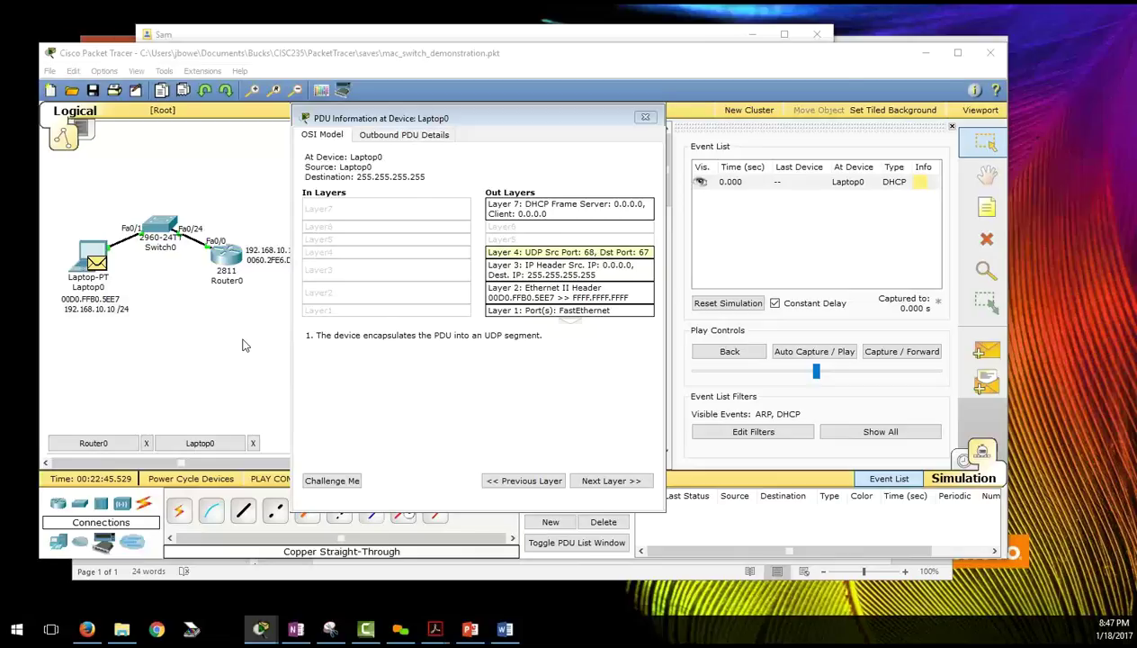
{"action": "left_click", "coordinate": [617, 482]}
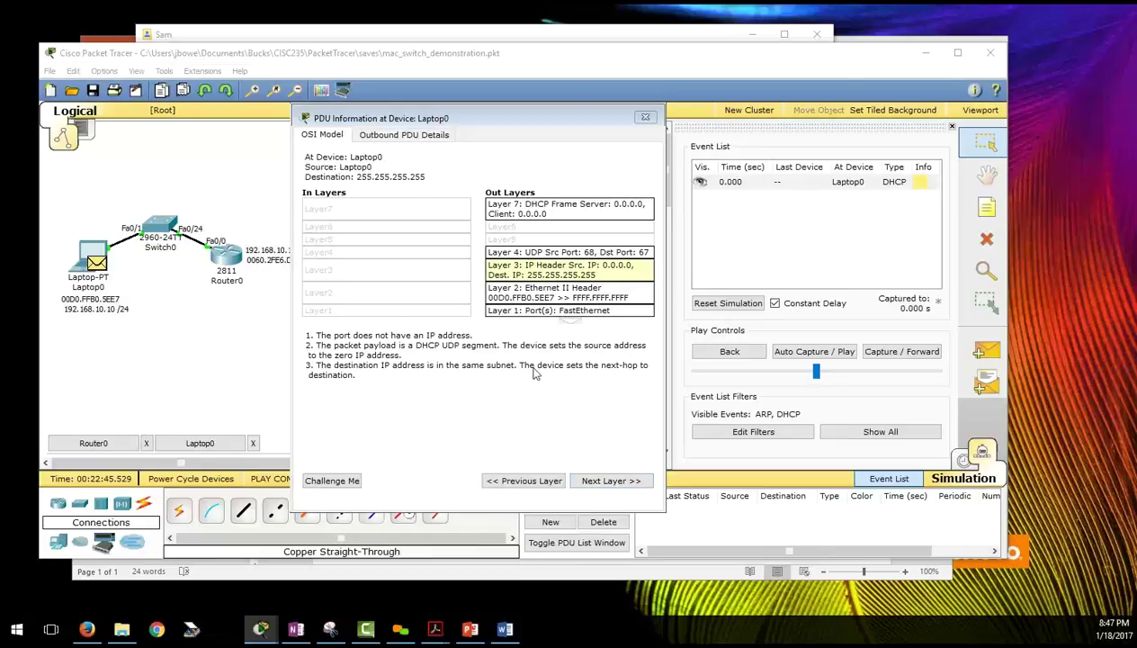
{"action": "left_click", "coordinate": [613, 482]}
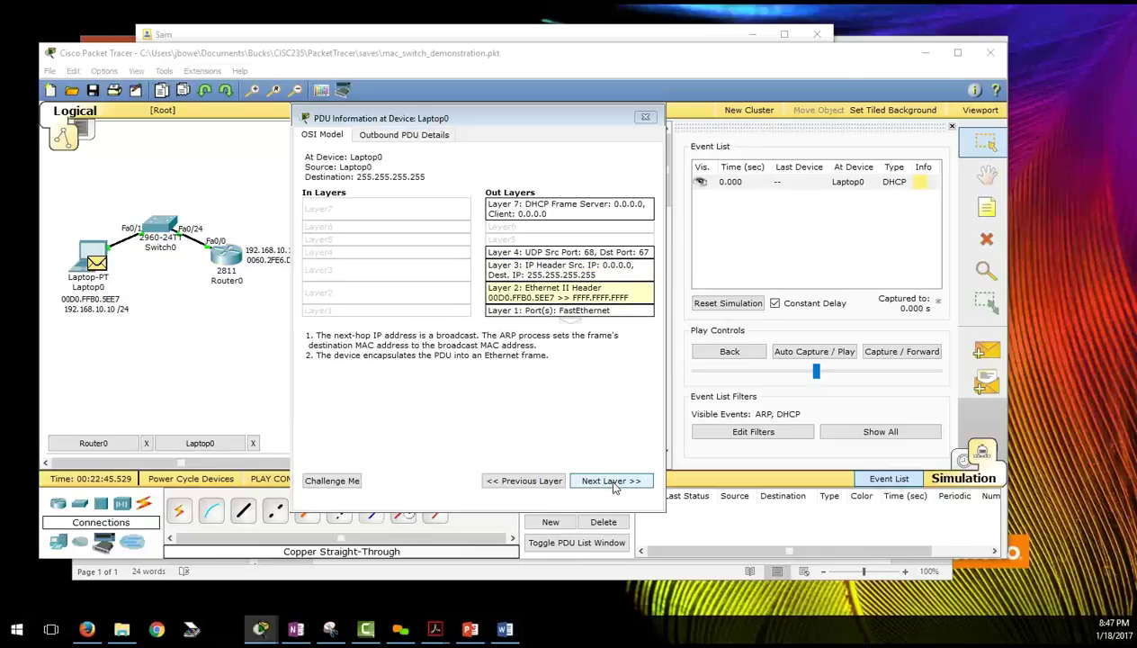
{"action": "left_click", "coordinate": [612, 484]}
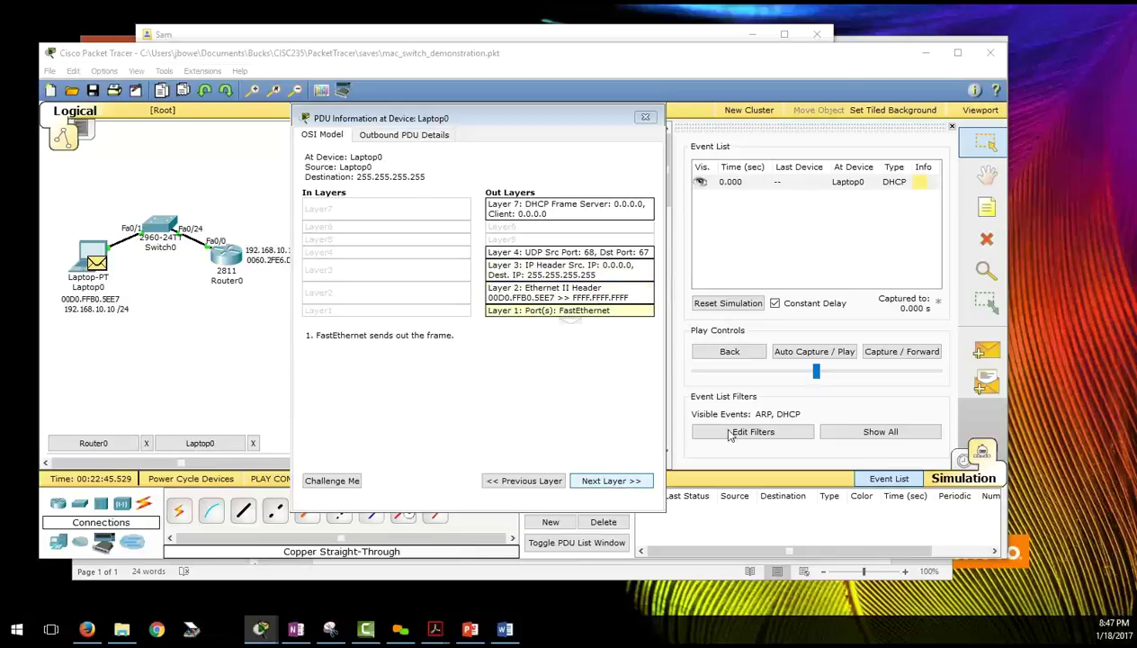
- Advance the capture two steps and examine the DHCP packet at Router0 layer by layer, from inbound Layer 1 to outbound Layer 7
{"action": "left_click", "coordinate": [904, 351]}
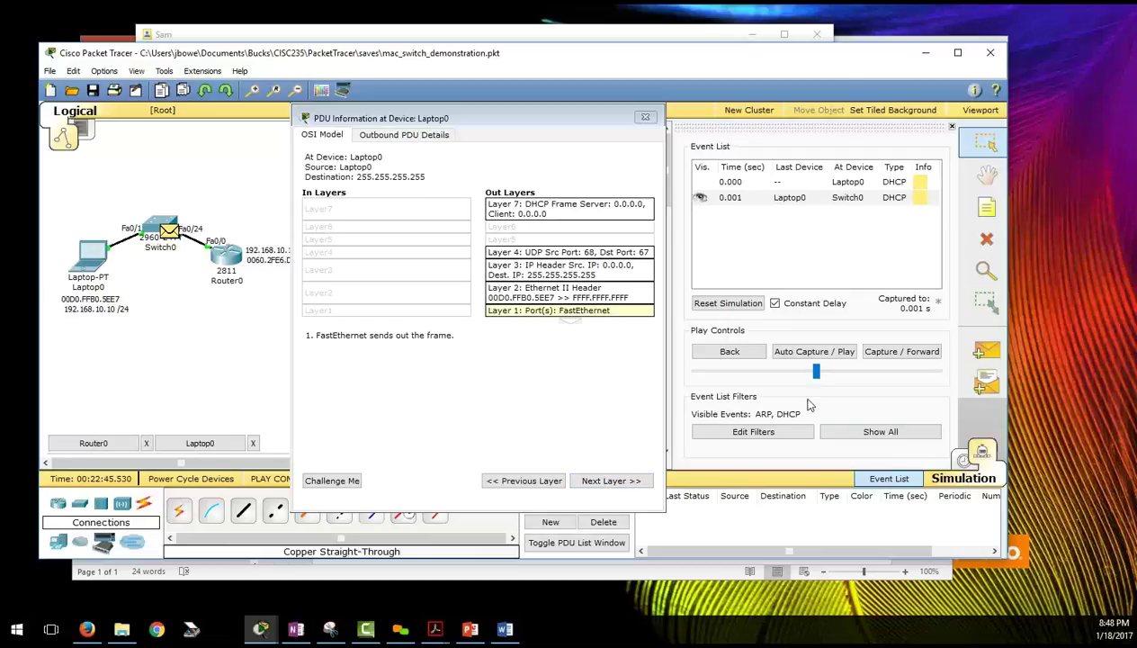
{"action": "left_click", "coordinate": [904, 351]}
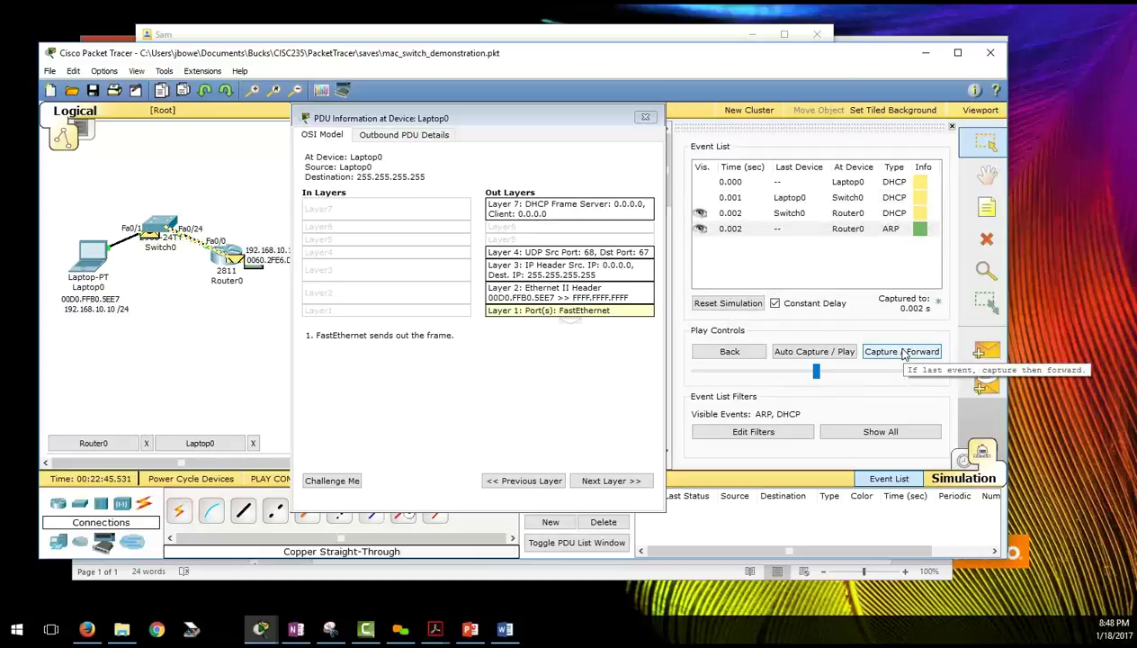
{"action": "left_click", "coordinate": [921, 214]}
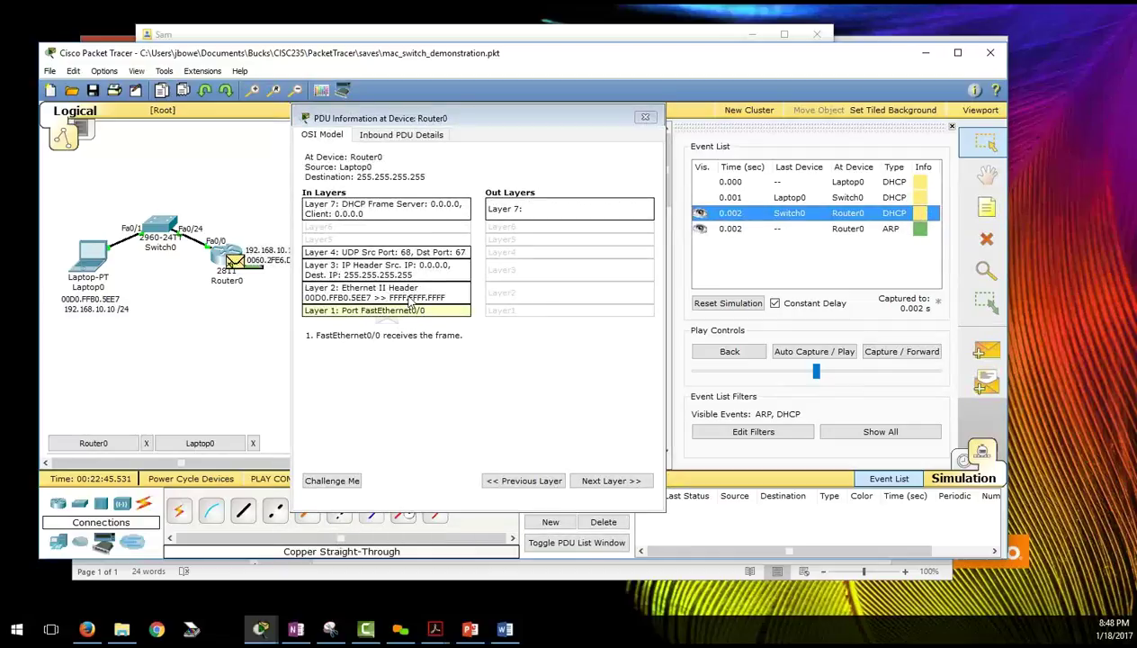
{"action": "left_click", "coordinate": [621, 482]}
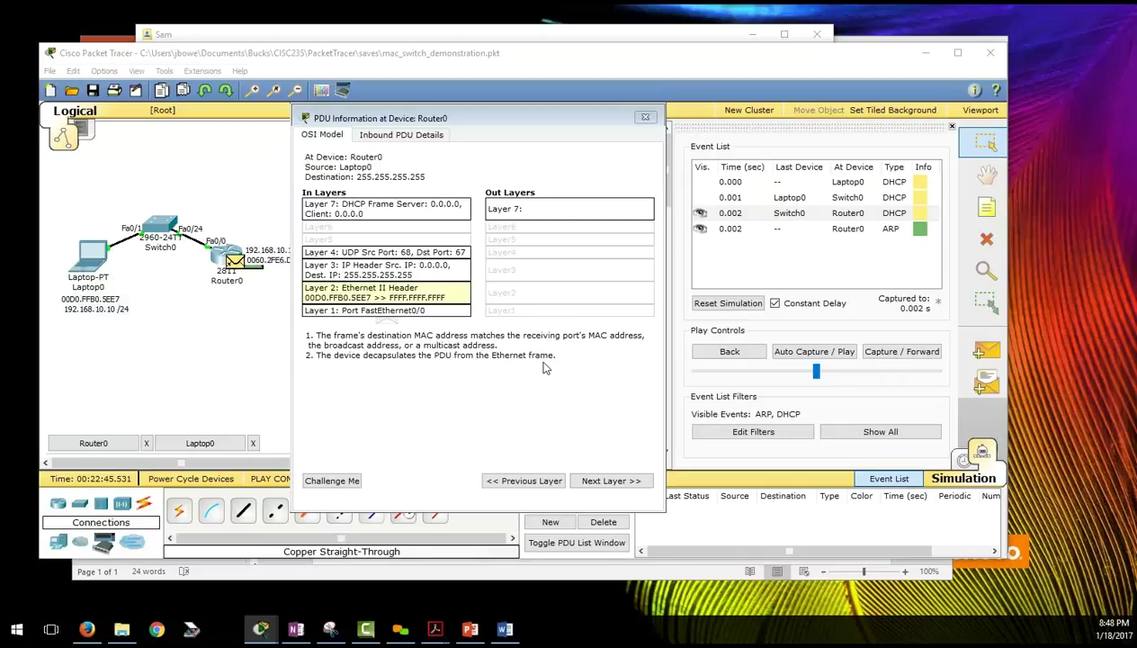
{"action": "left_click", "coordinate": [611, 481]}
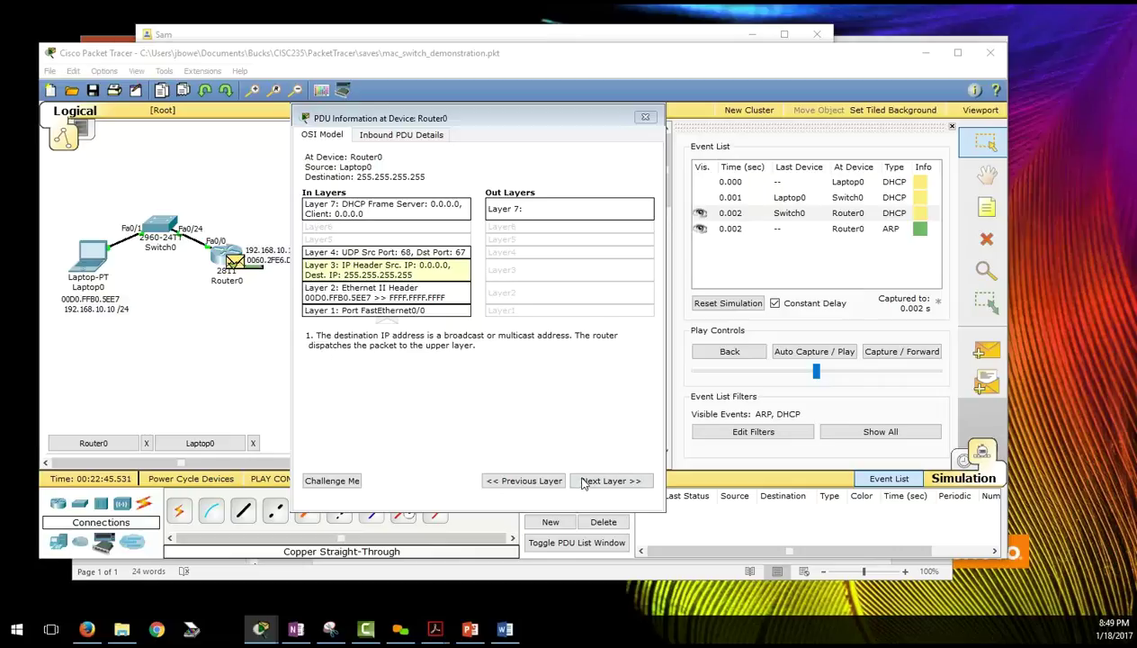
{"action": "left_click", "coordinate": [624, 482]}
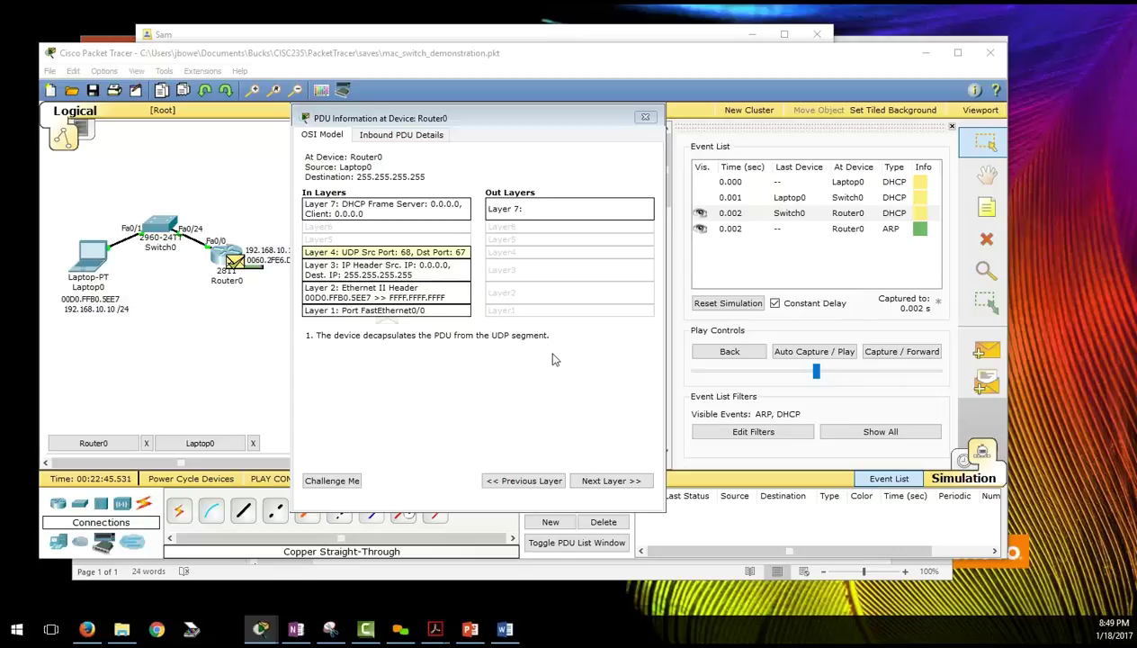
{"action": "left_click", "coordinate": [606, 483]}
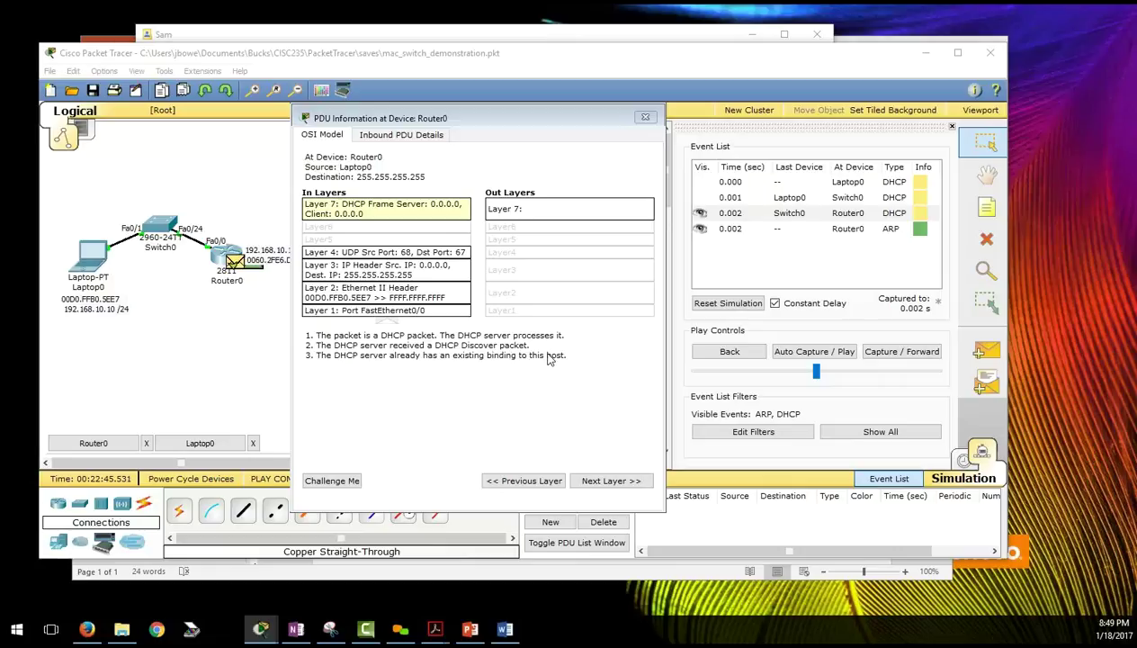
{"action": "left_click", "coordinate": [611, 482]}
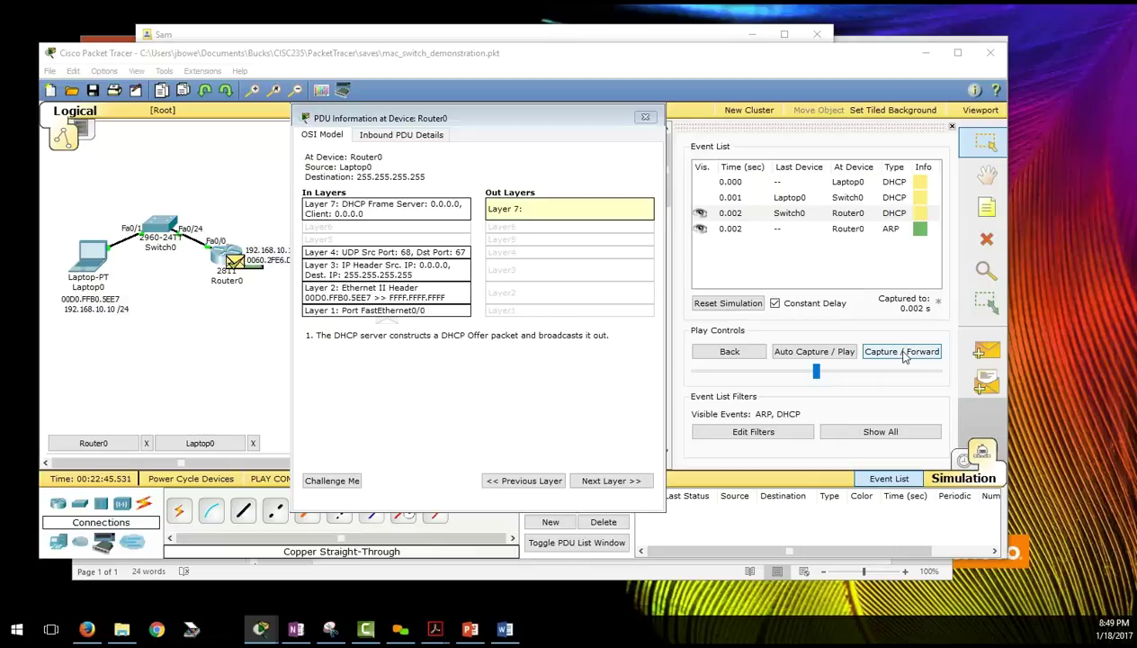
- Trace the ARP request from Router0 to Switch0, advancing the capture one step and examining its OSI layers at both devices
{"action": "left_click", "coordinate": [925, 232]}
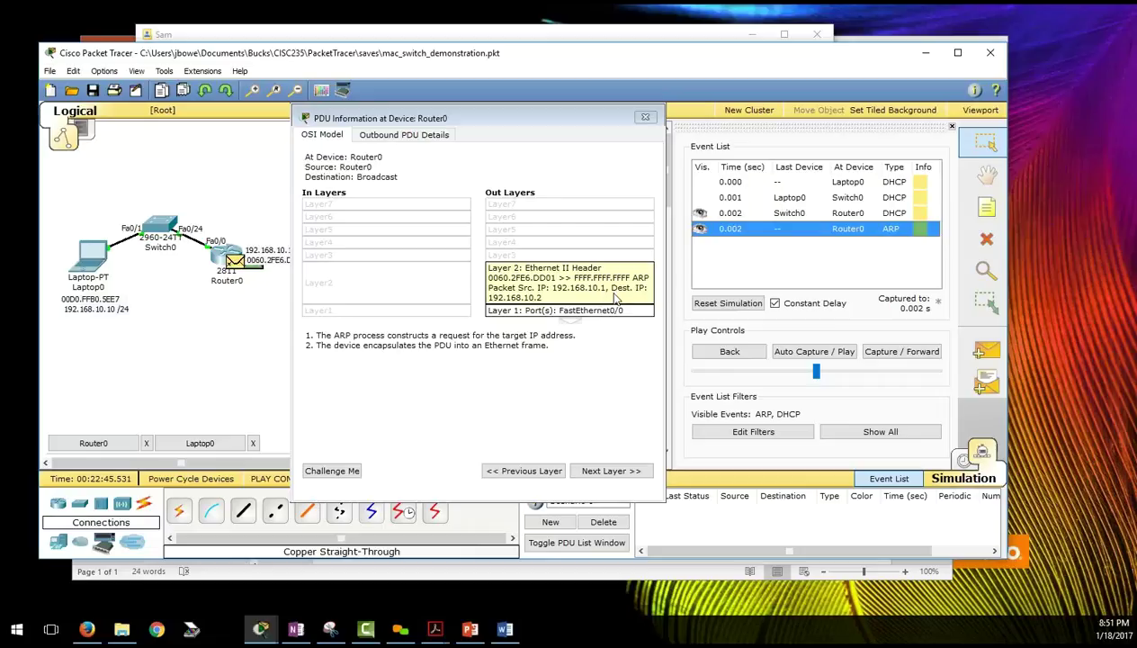
{"action": "left_click", "coordinate": [616, 473]}
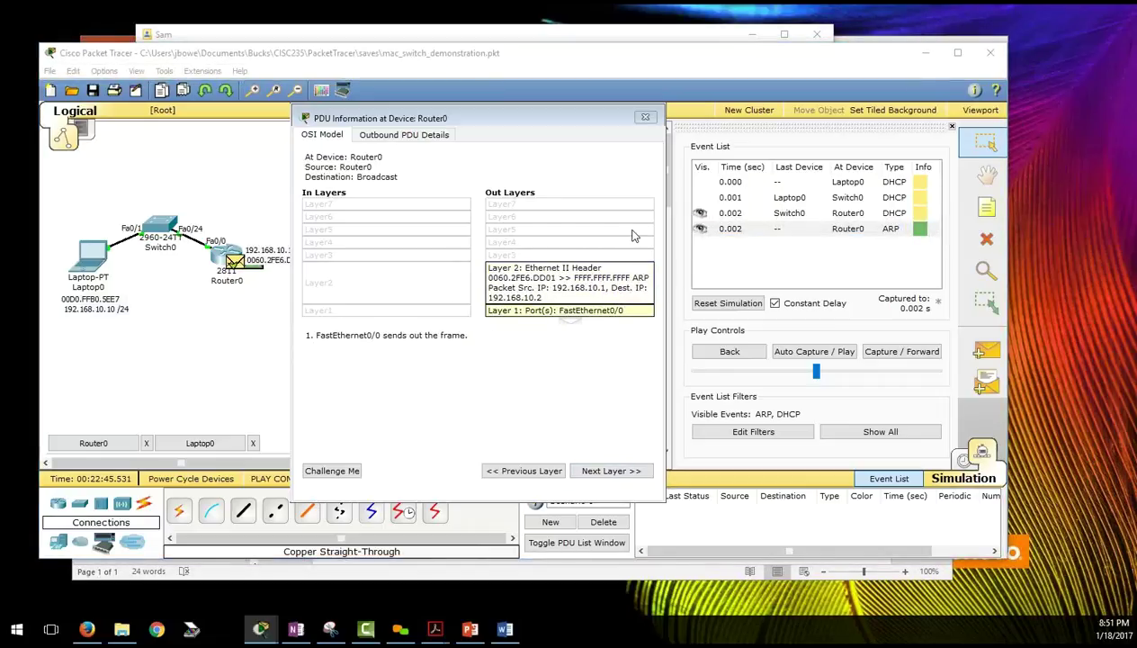
{"action": "left_click", "coordinate": [910, 360]}
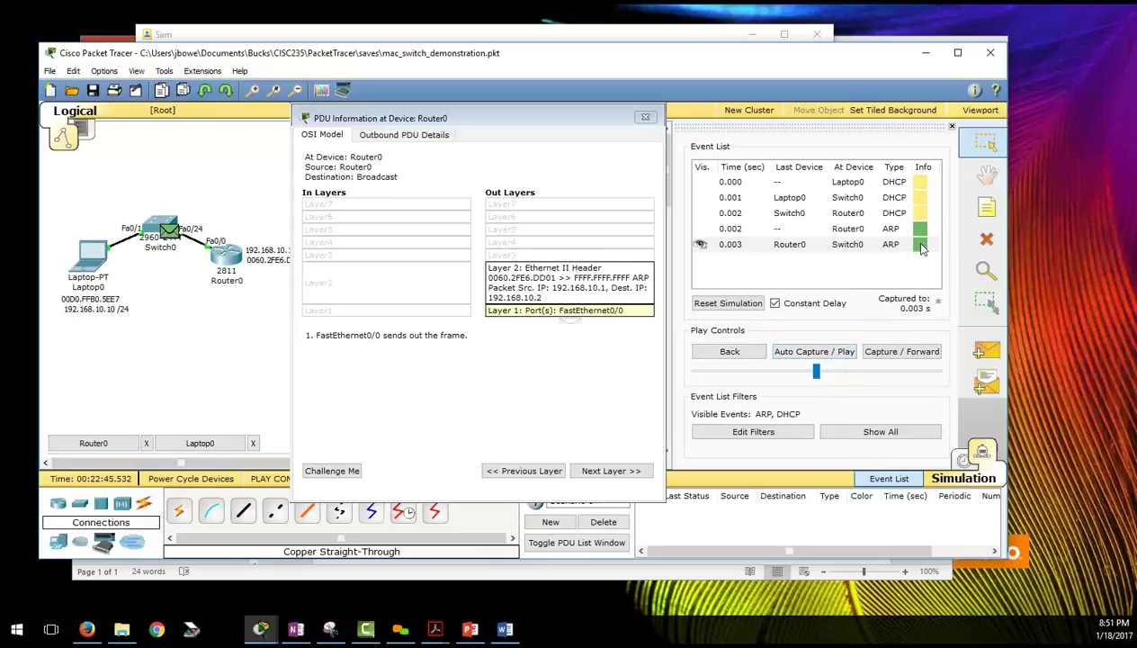
{"action": "left_click", "coordinate": [920, 246]}
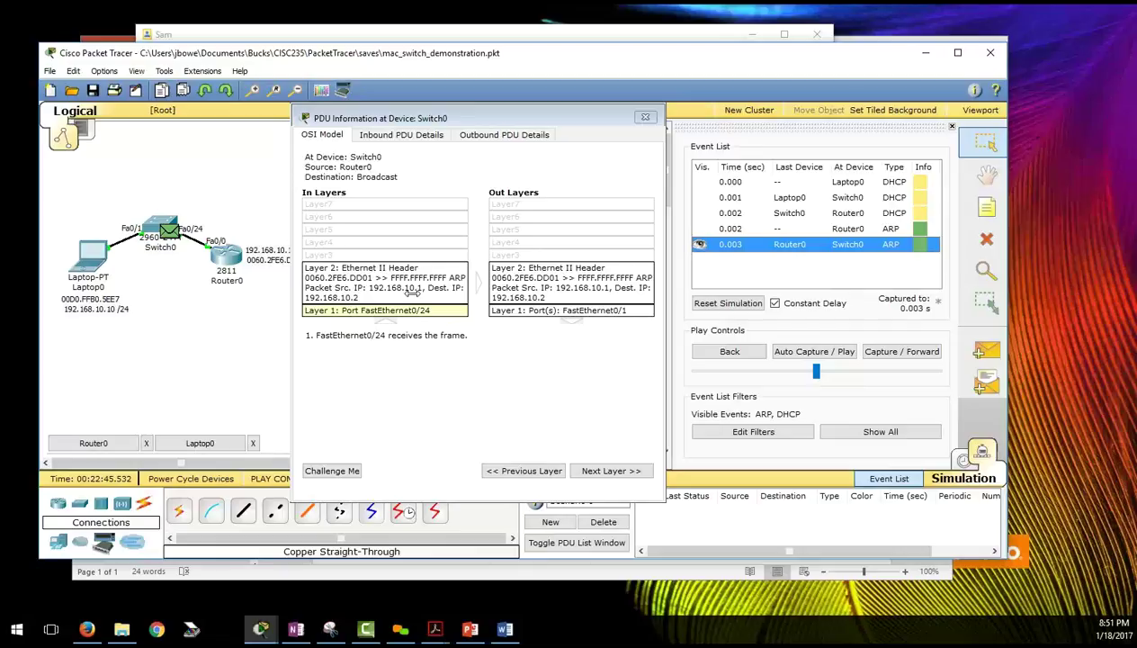
{"action": "left_click", "coordinate": [616, 472]}
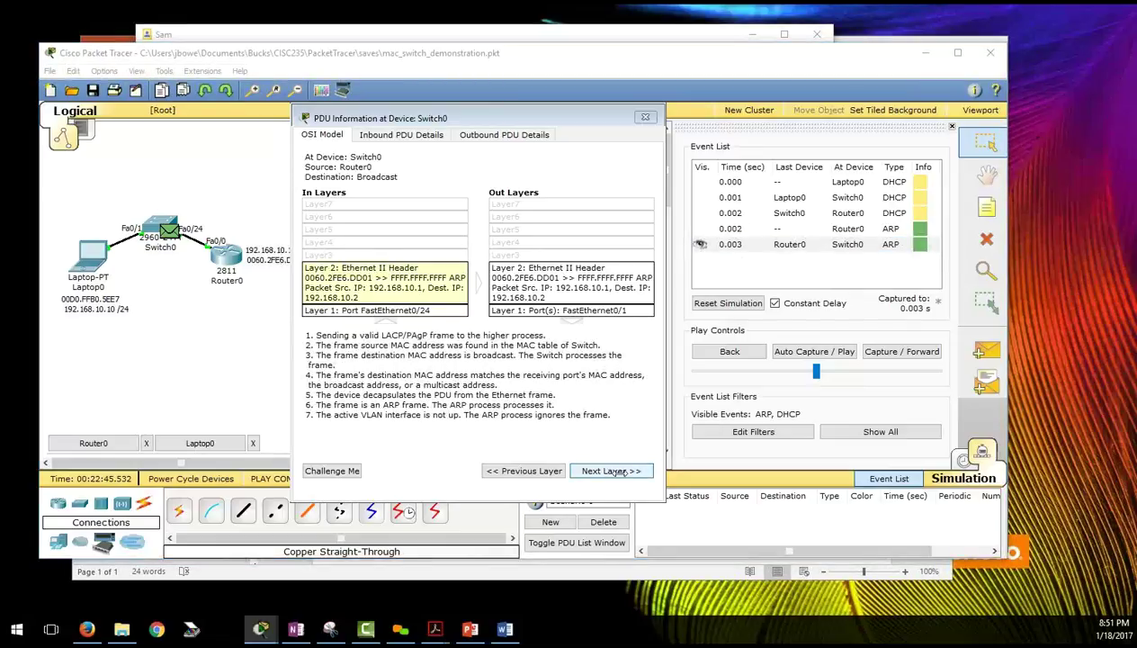
{"action": "left_click", "coordinate": [621, 472]}
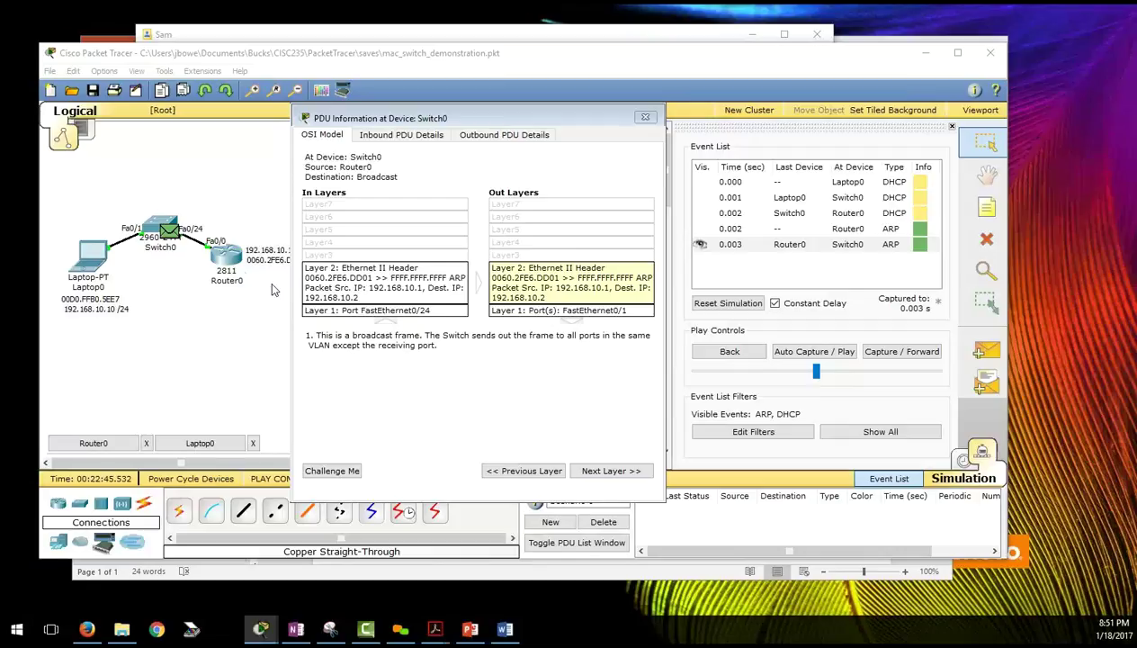
- Open Switch0's command line interface in a narrowed window placed clear of the topology and the event list
{"action": "left_click", "coordinate": [154, 232]}
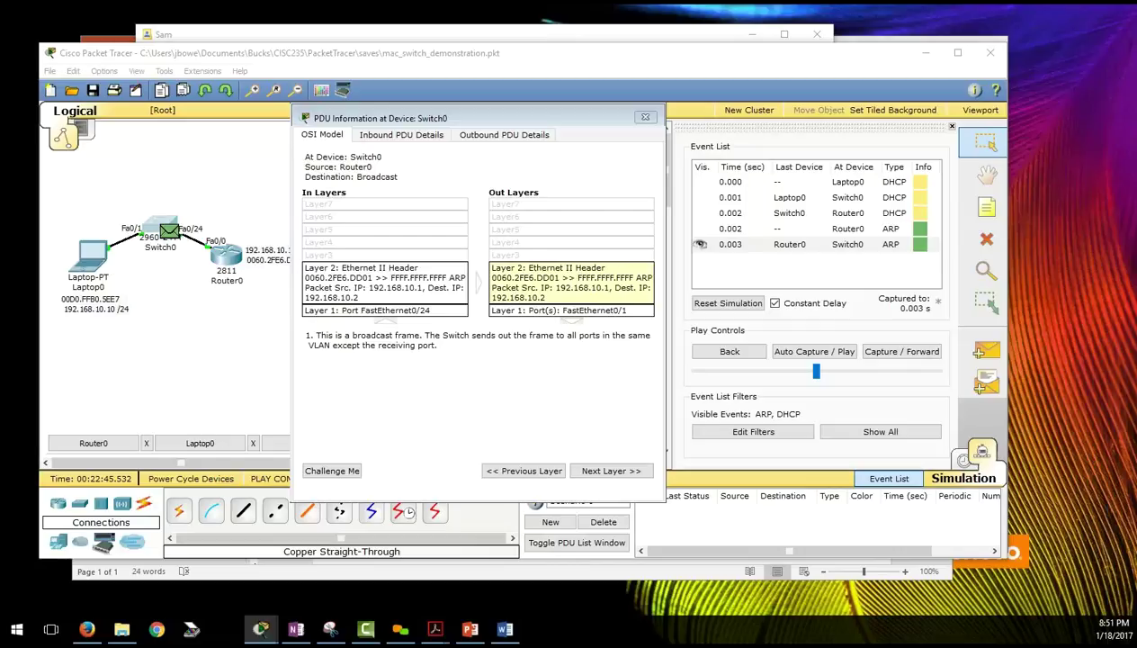
{"action": "left_click_drag", "start_coordinate": [630, 238], "coordinate": [472, 148]}
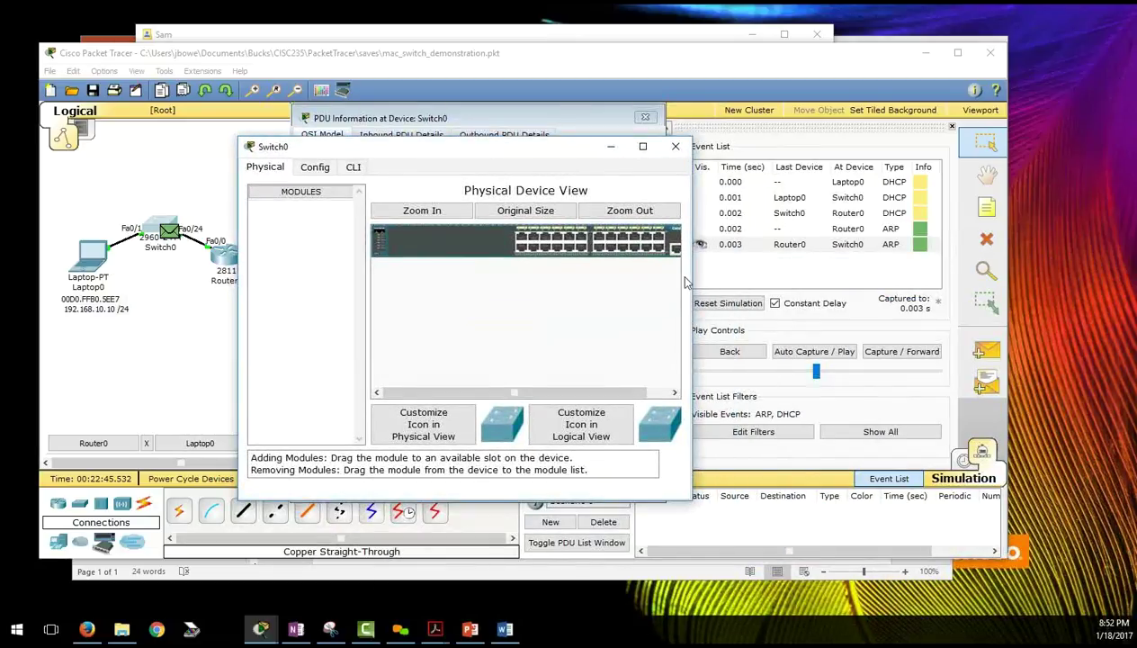
{"action": "left_click_drag", "start_coordinate": [689, 279], "coordinate": [603, 279]}
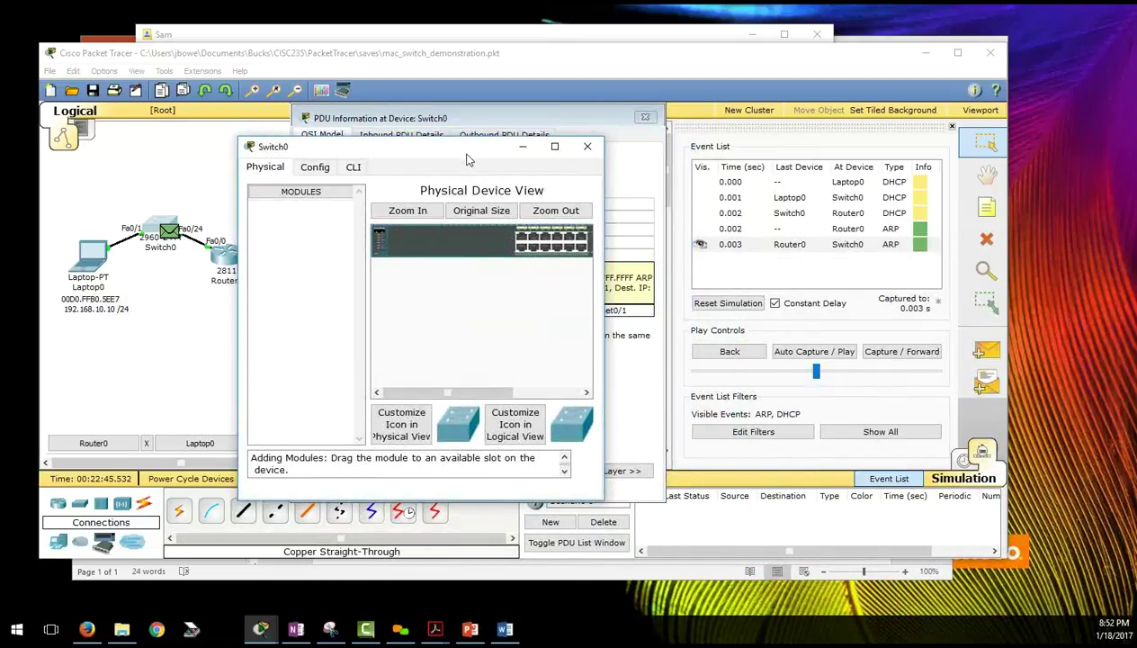
{"action": "left_click_drag", "start_coordinate": [467, 159], "coordinate": [531, 143]}
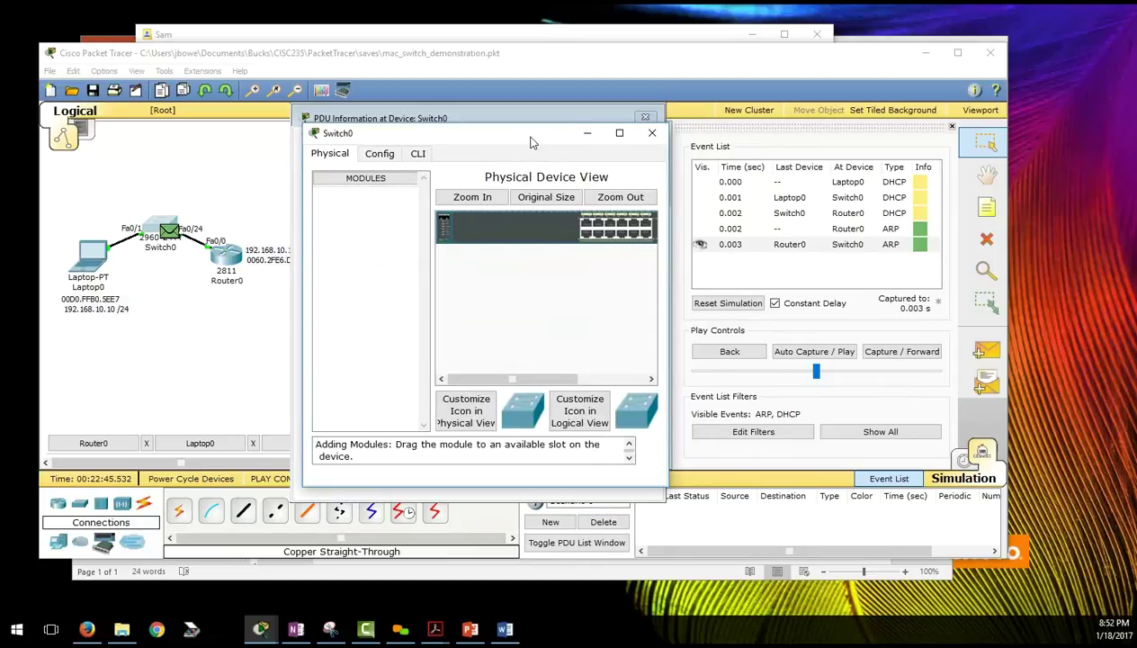
{"action": "left_click", "coordinate": [419, 153]}
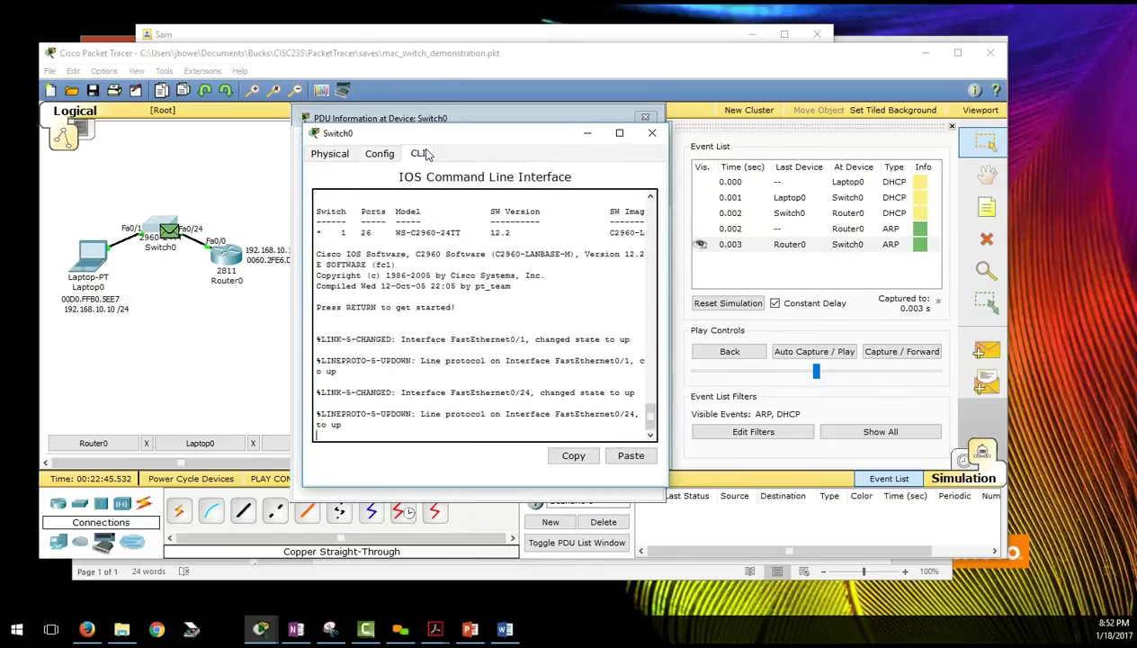
- Enter privileged mode on Switch0, display its MAC address table with sho mac, and highlight the MAC address on Fa0/24
{"action": "key", "text": "Return"}
{"action": "type", "text": "en"}
{"action": "key", "text": "Return"}
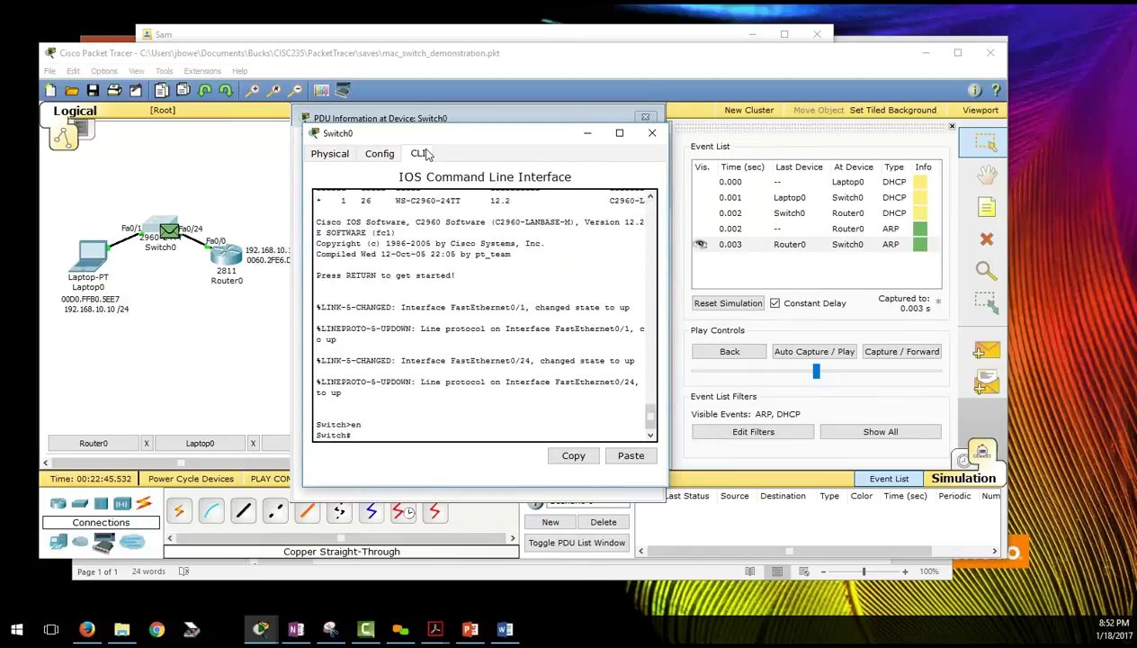
{"action": "type", "text": "sho mac"}
{"action": "key", "text": "Return"}
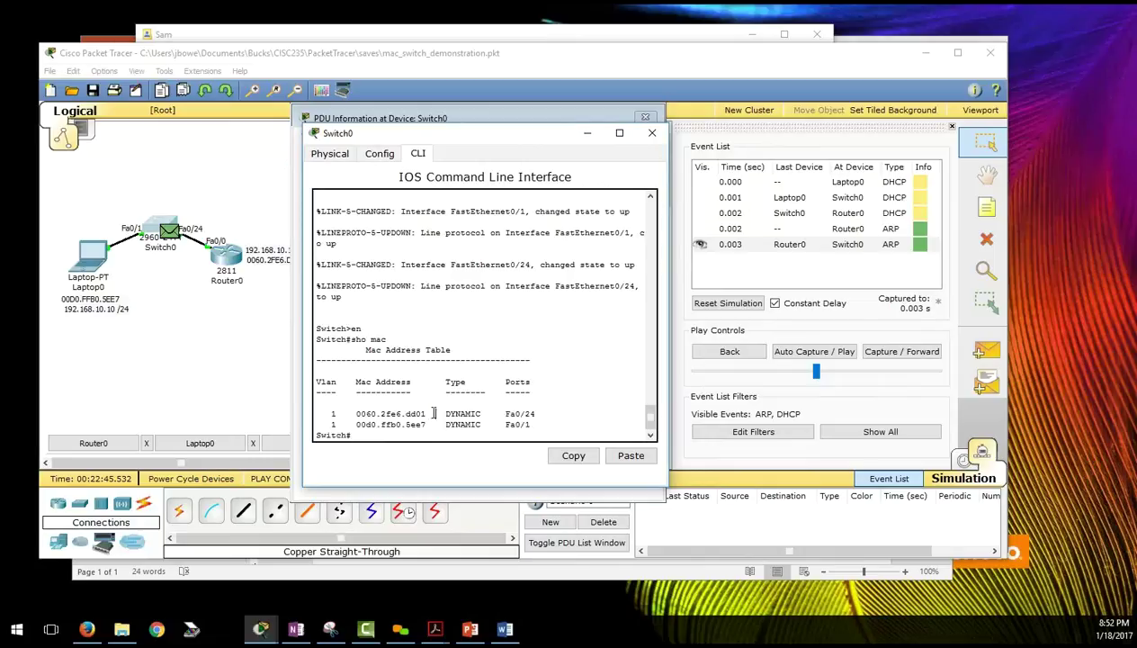
{"action": "left_click_drag", "start_coordinate": [434, 412], "coordinate": [341, 411]}
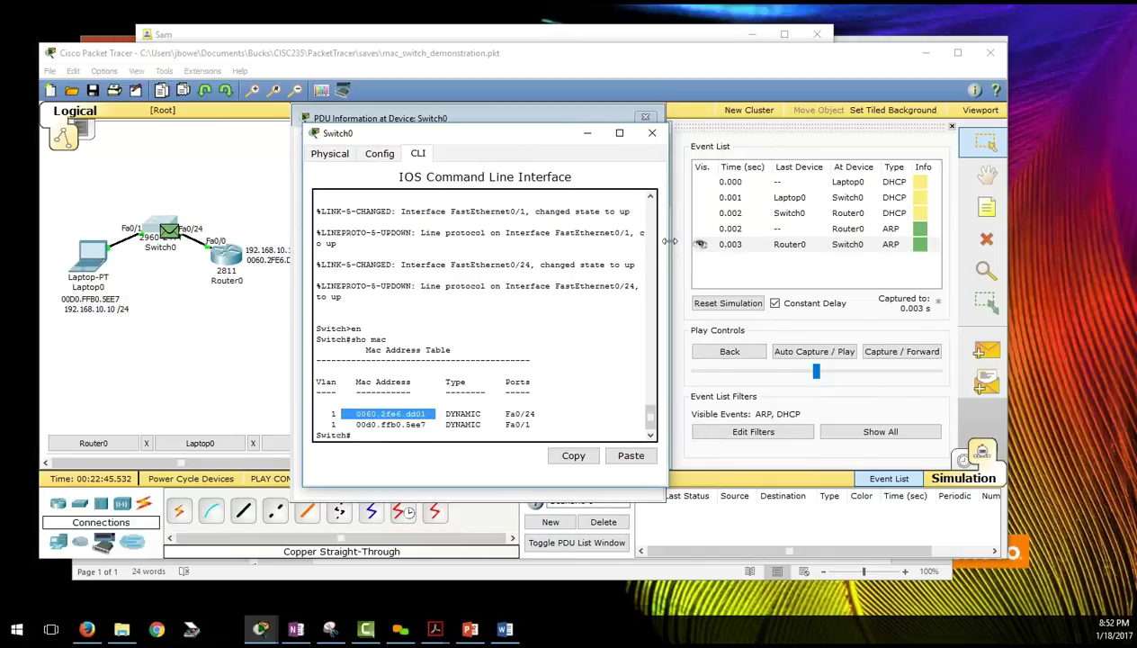
- Minimize Switch0's command line window, view the broadcast ARP frame's outbound Layer 1 at Switch0, and advance the capture one step
{"action": "left_click", "coordinate": [587, 134]}
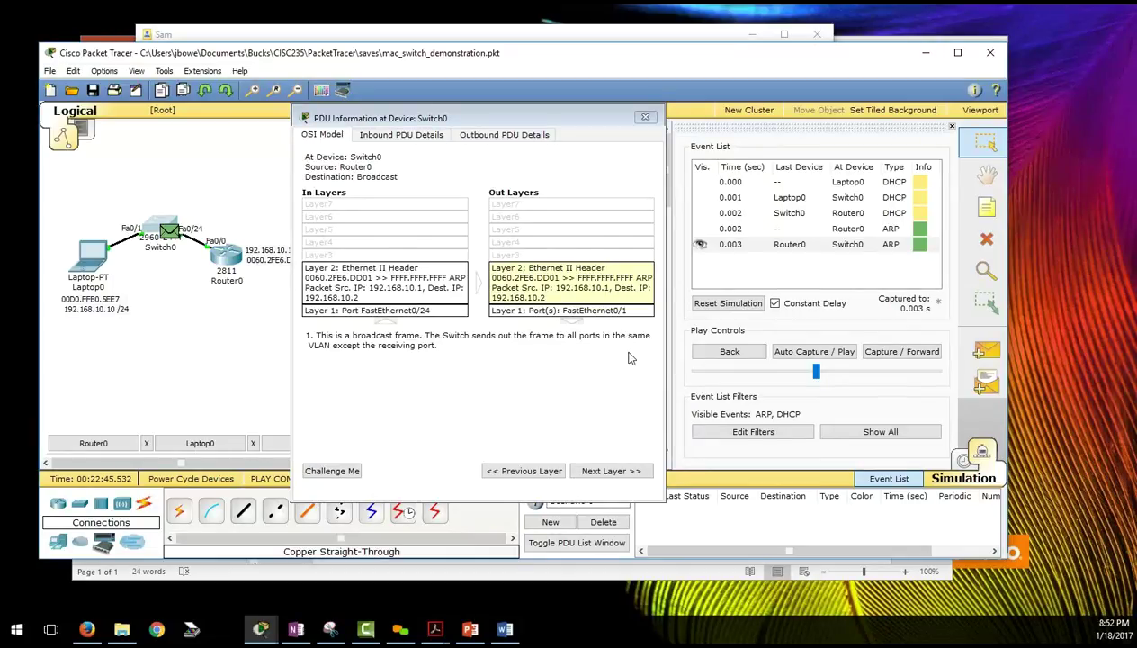
{"action": "left_click", "coordinate": [619, 468]}
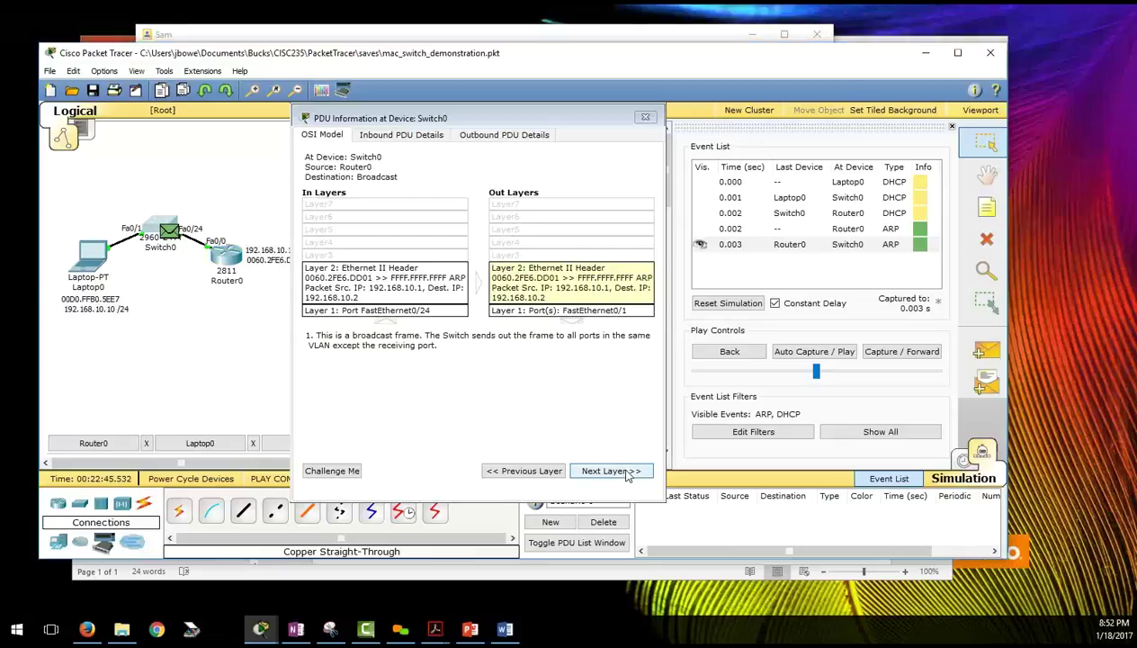
{"action": "left_click", "coordinate": [919, 356]}
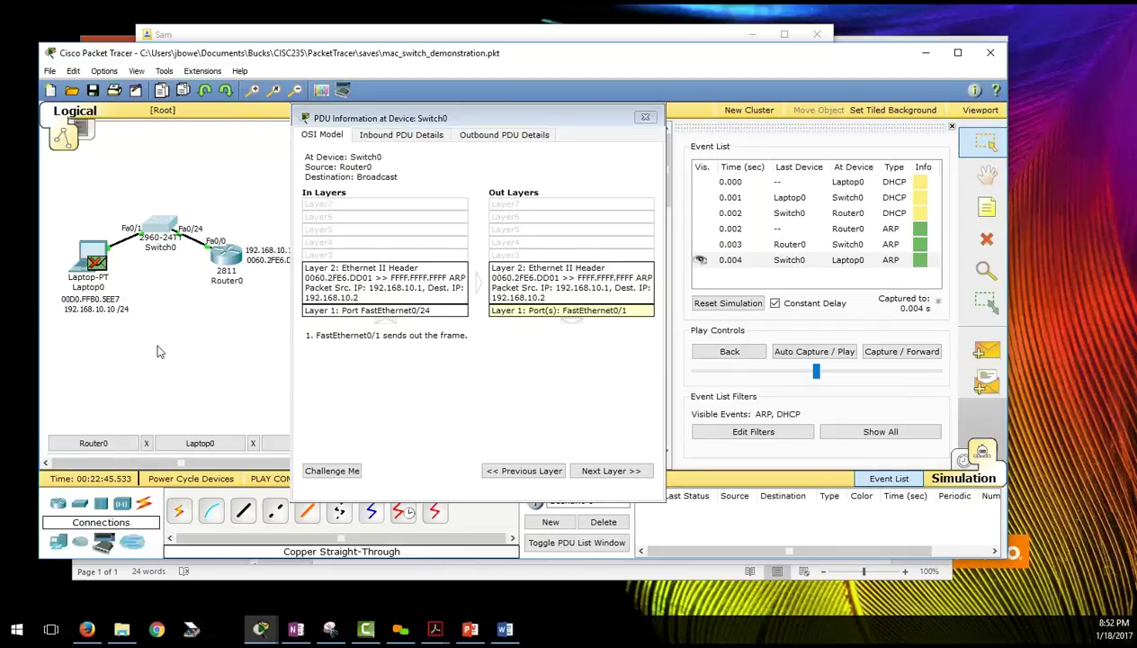
- Delete the IP address line from the note below Laptop0
{"action": "left_click", "coordinate": [127, 308]}
{"action": "left_click_drag", "start_coordinate": [128, 308], "coordinate": [61, 317]}
{"action": "key", "text": "BackSpace"}
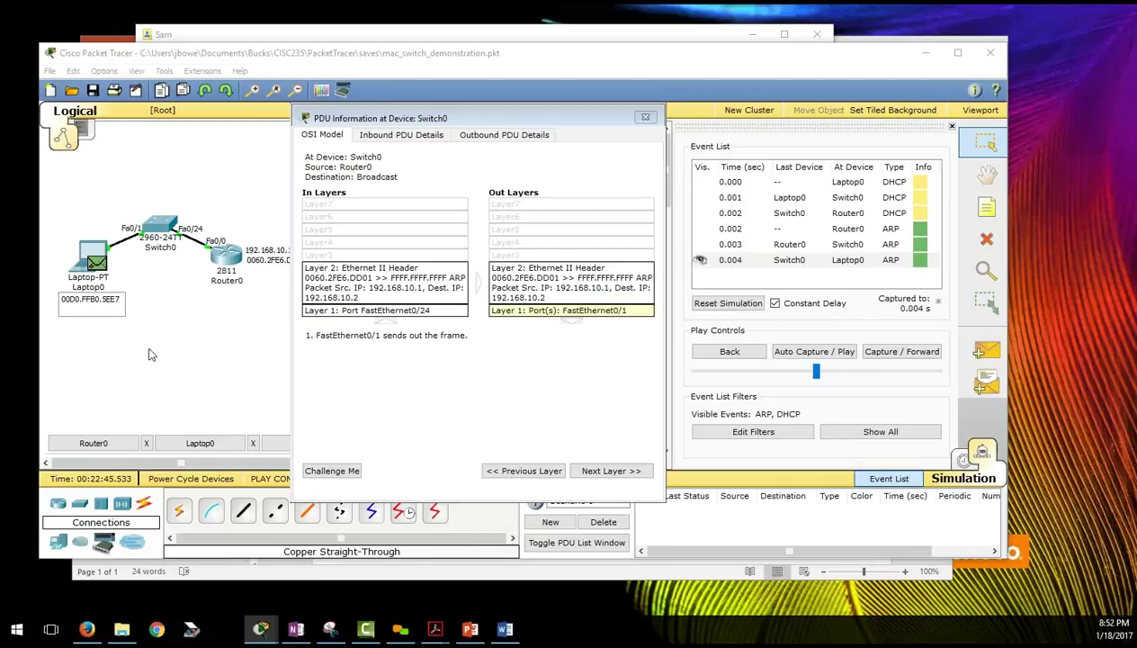
{"action": "left_click", "coordinate": [153, 349]}
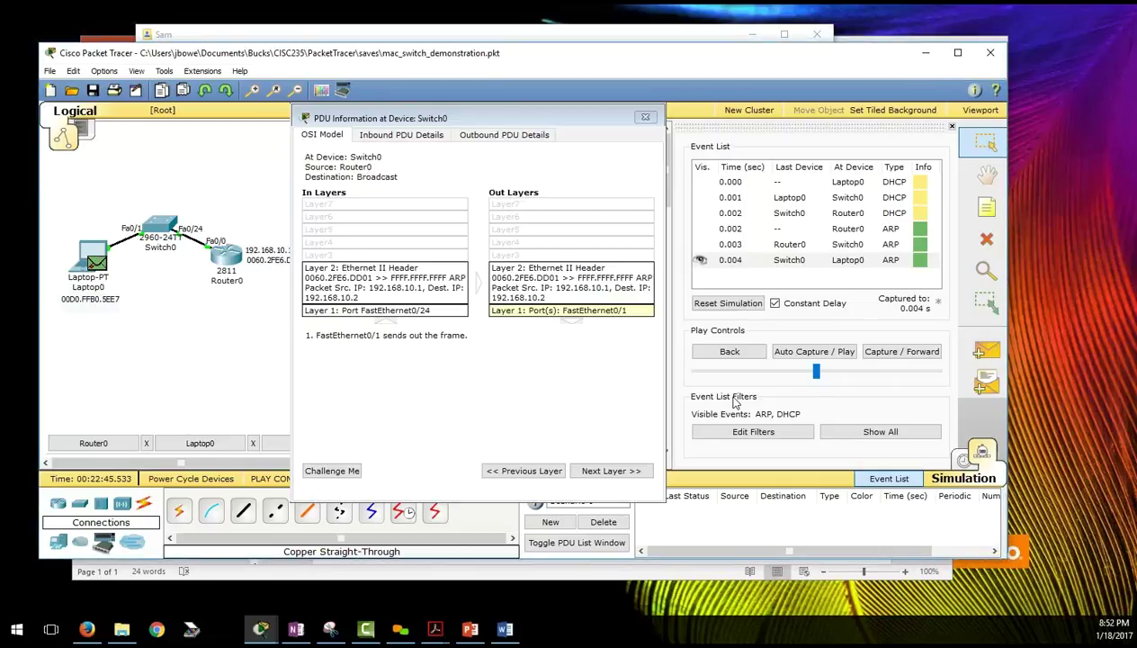
- Advance the capture two steps, examining the new ARP packet at Router0 and the DHCP packet at Switch0
{"action": "left_click", "coordinate": [908, 356]}
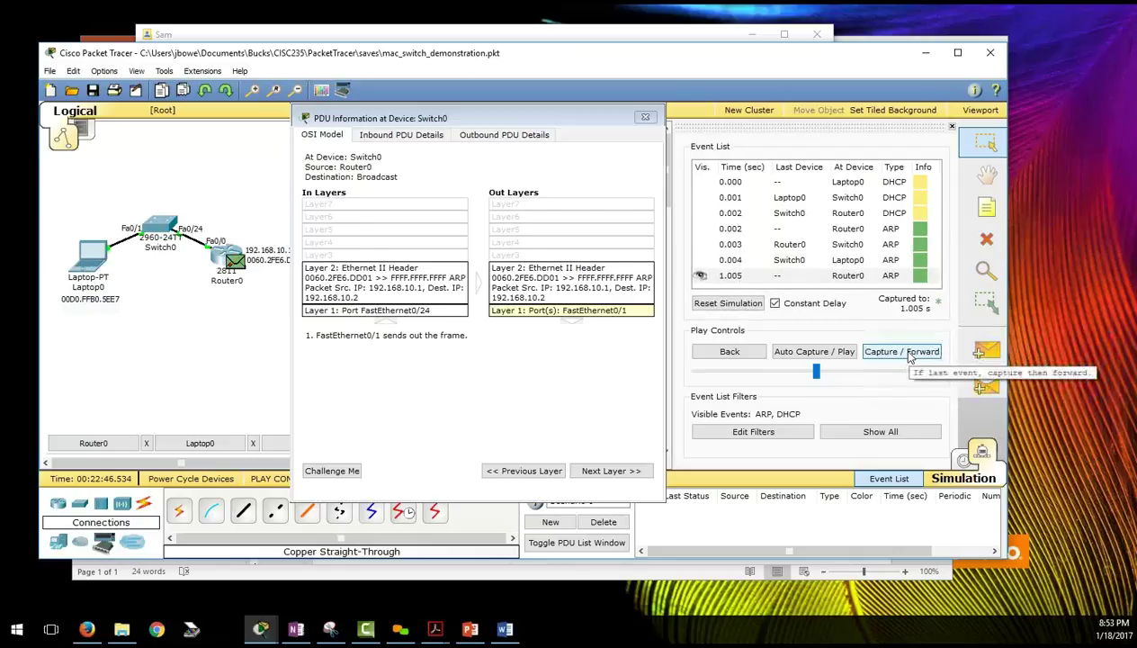
{"action": "left_click", "coordinate": [922, 280]}
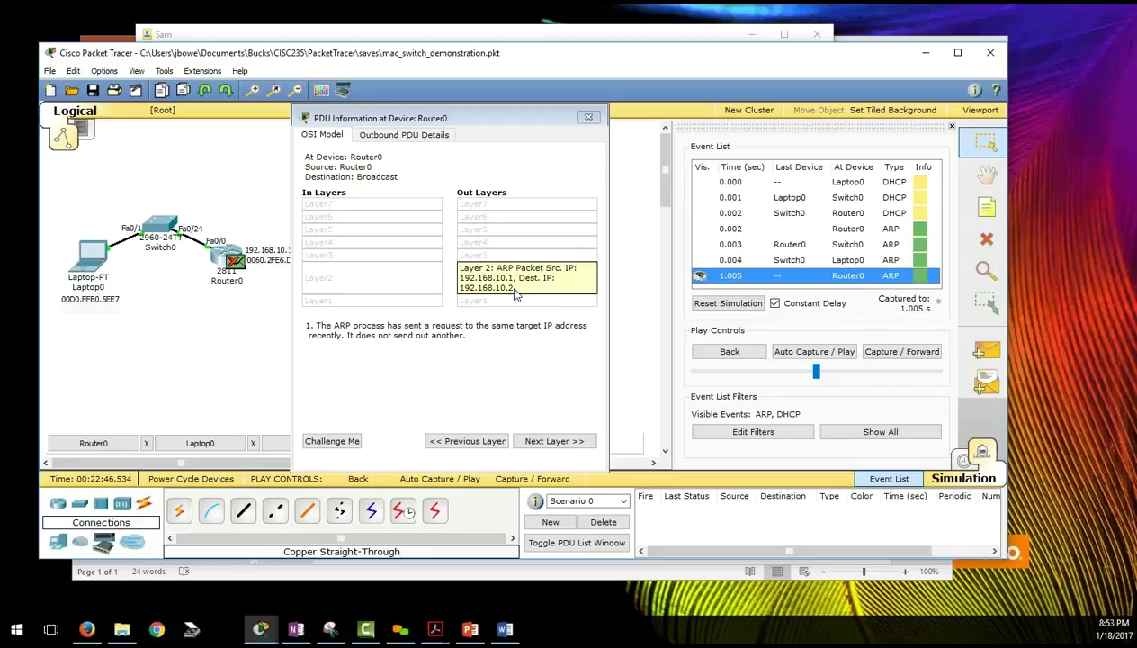
{"action": "left_click", "coordinate": [916, 358]}
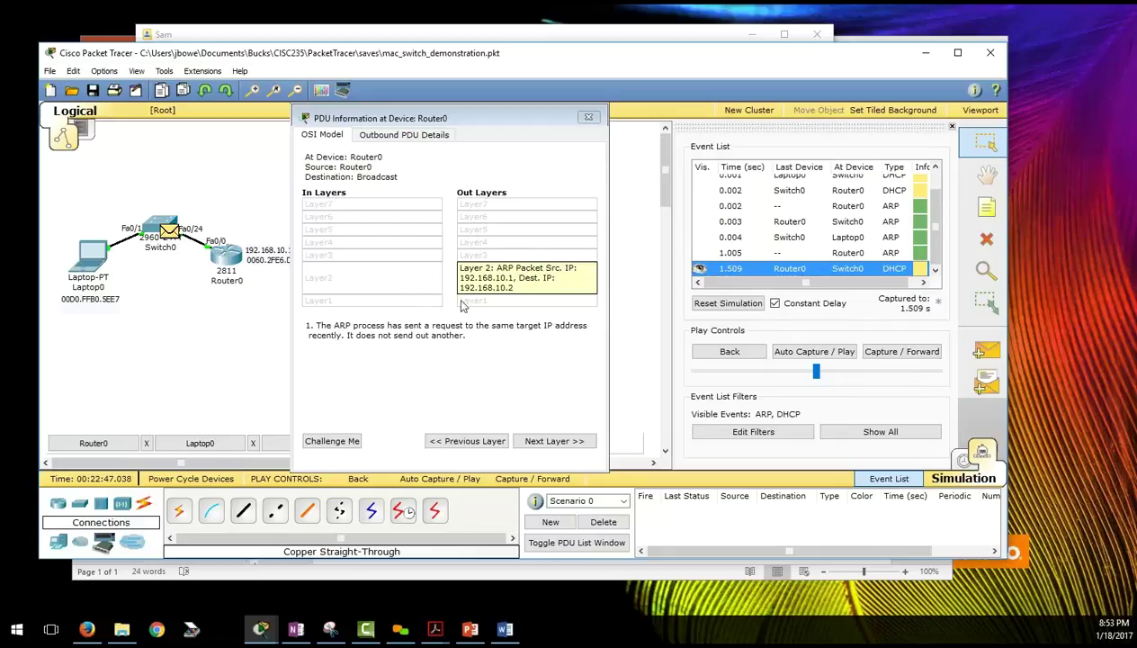
{"action": "left_click", "coordinate": [919, 268]}
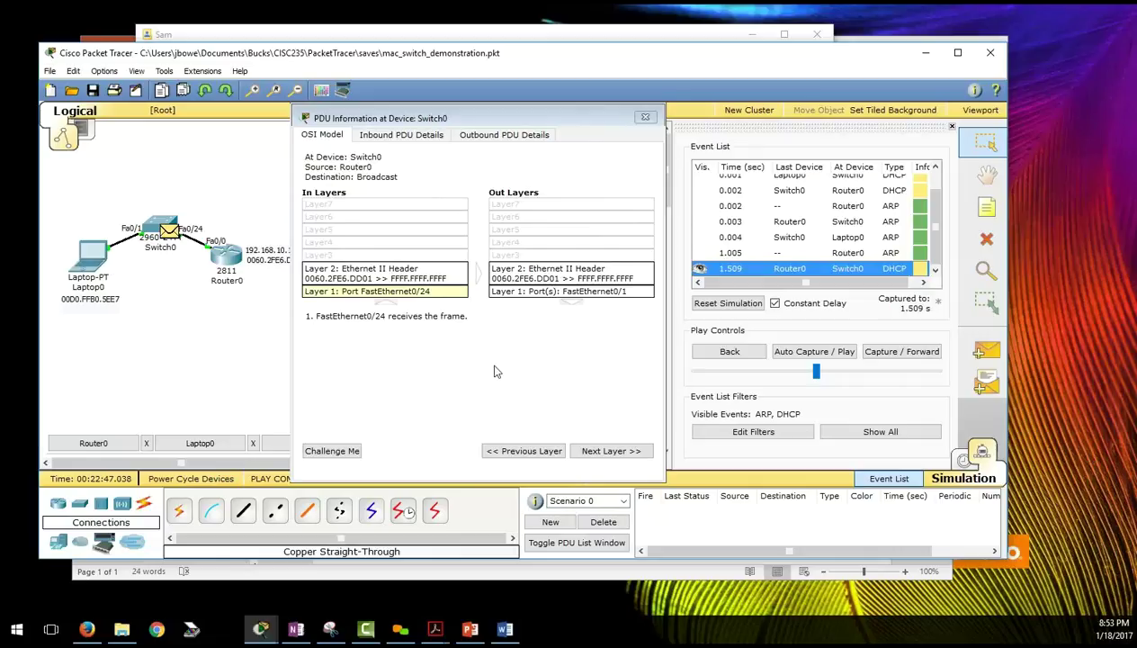
- Advance the capture one step and examine the DHCP packet at Laptop0 from inbound Layer 1 up to Layer 7
{"action": "left_click", "coordinate": [897, 352]}
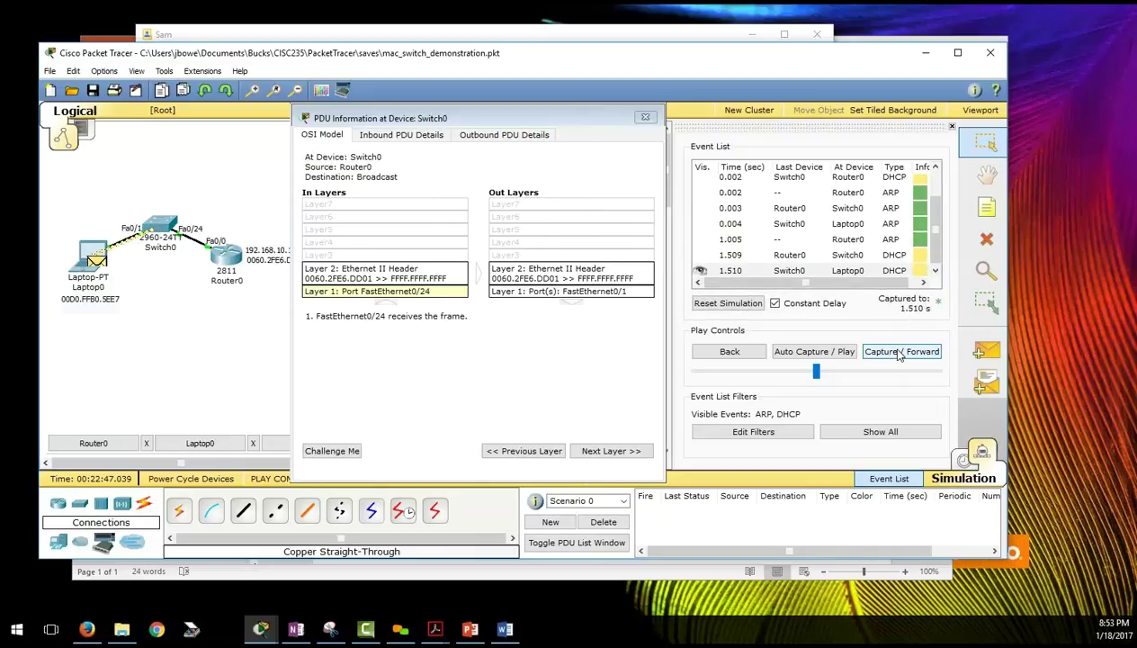
{"action": "left_click", "coordinate": [926, 270]}
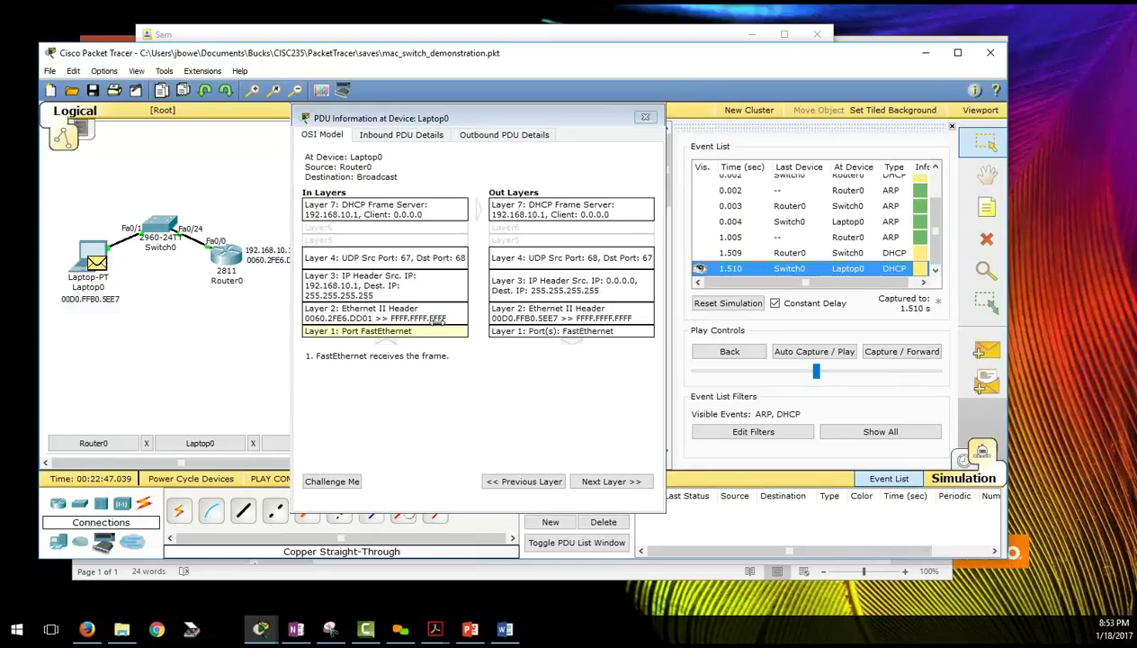
{"action": "left_click", "coordinate": [611, 482]}
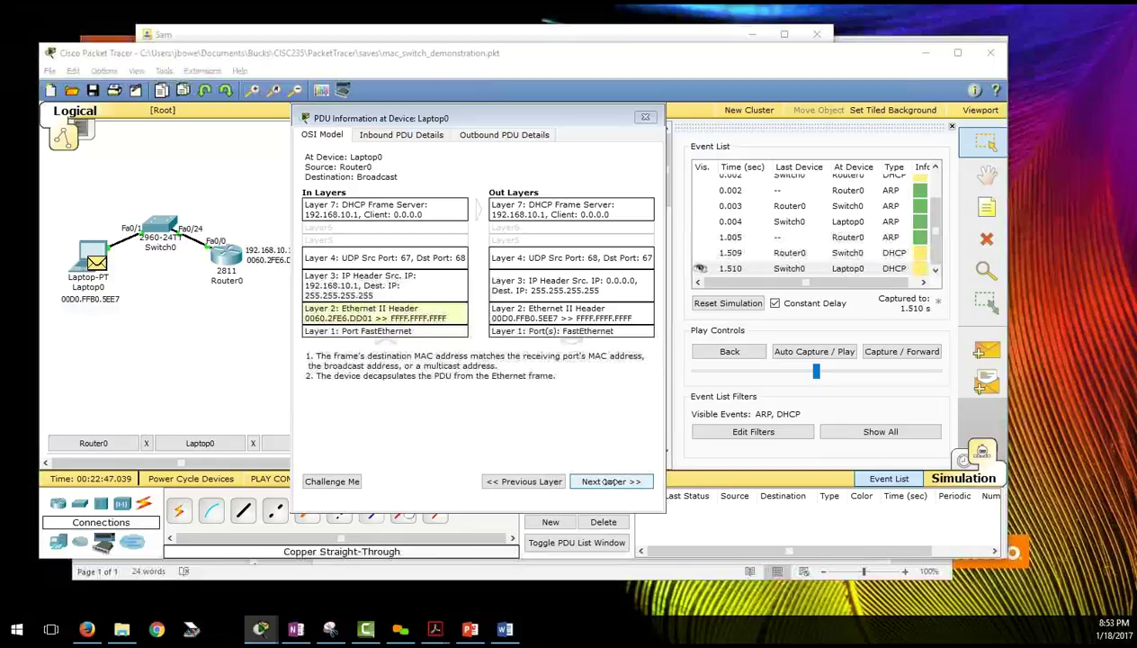
{"action": "left_click", "coordinate": [611, 481]}
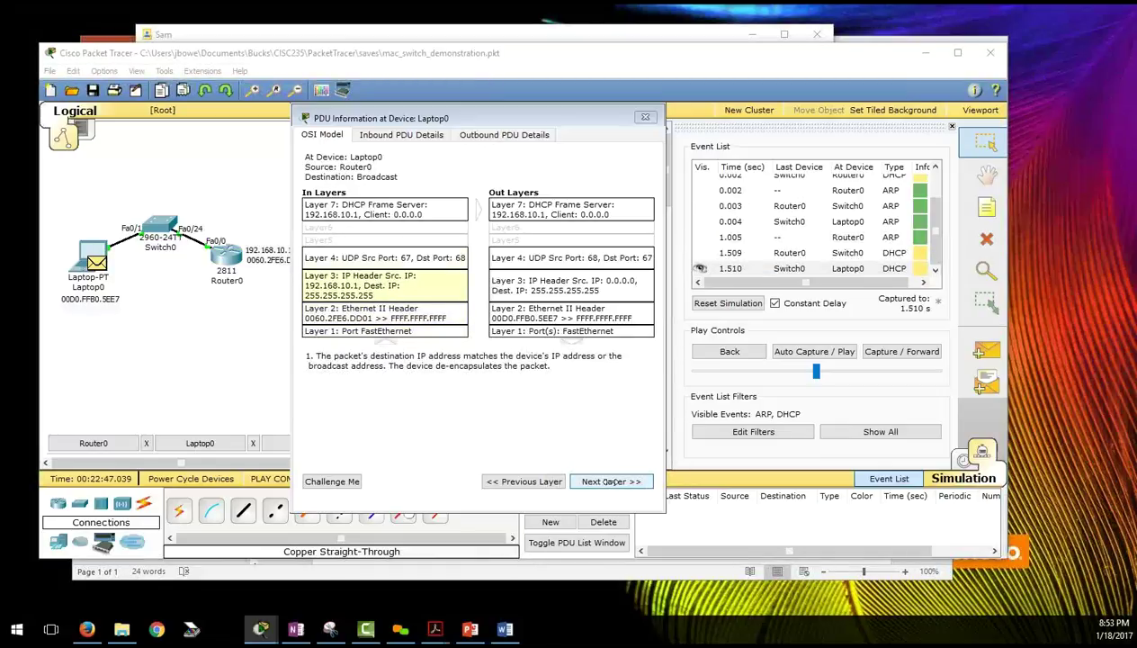
{"action": "left_click", "coordinate": [612, 481]}
{"action": "left_click", "coordinate": [612, 481]}
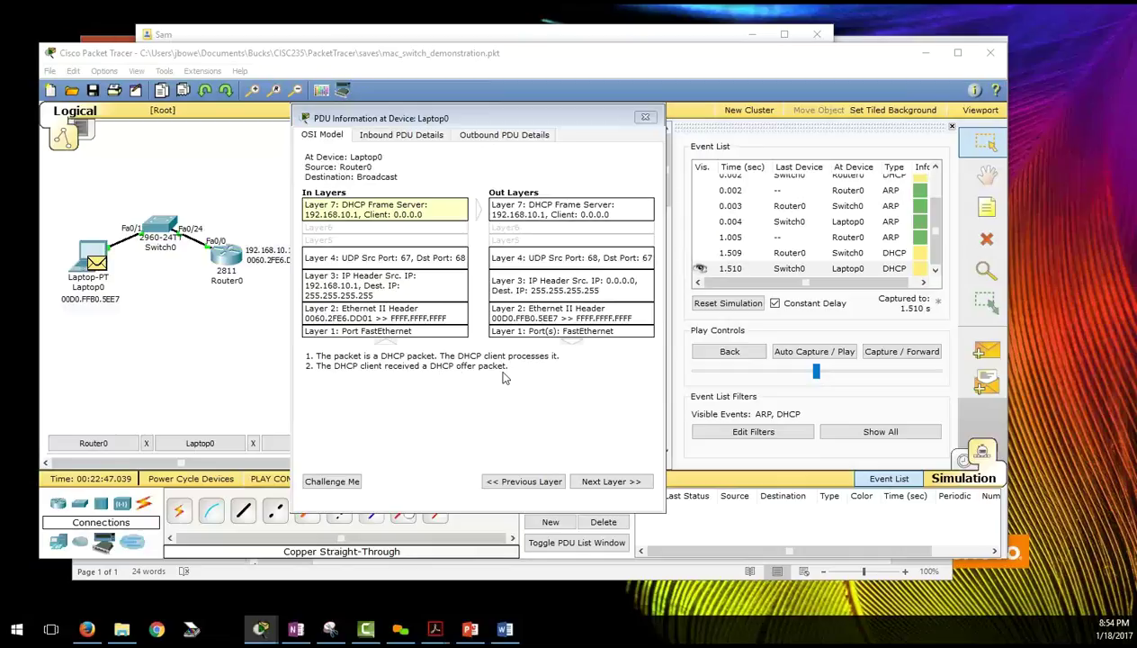
- Inspect the inbound PDU details at Laptop0, highlight the offered client address in the DHCP section, and return to the OSI model view
{"action": "left_click", "coordinate": [419, 136]}
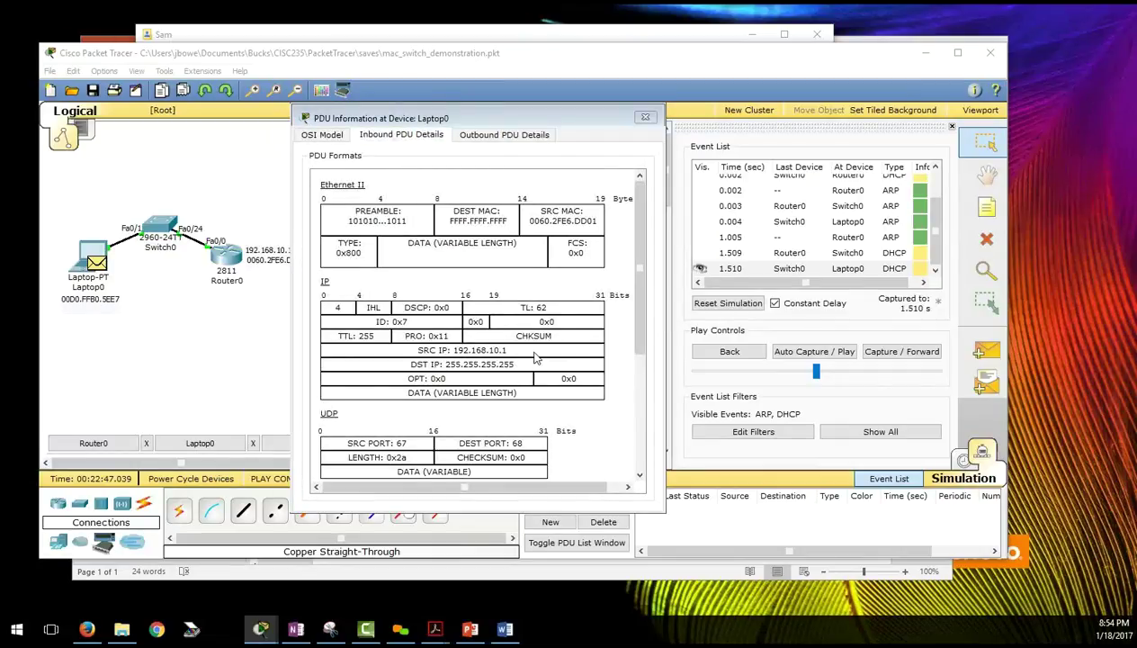
{"action": "scroll", "coordinate": [535, 358], "scroll_direction": "down", "scroll_amount": 5}
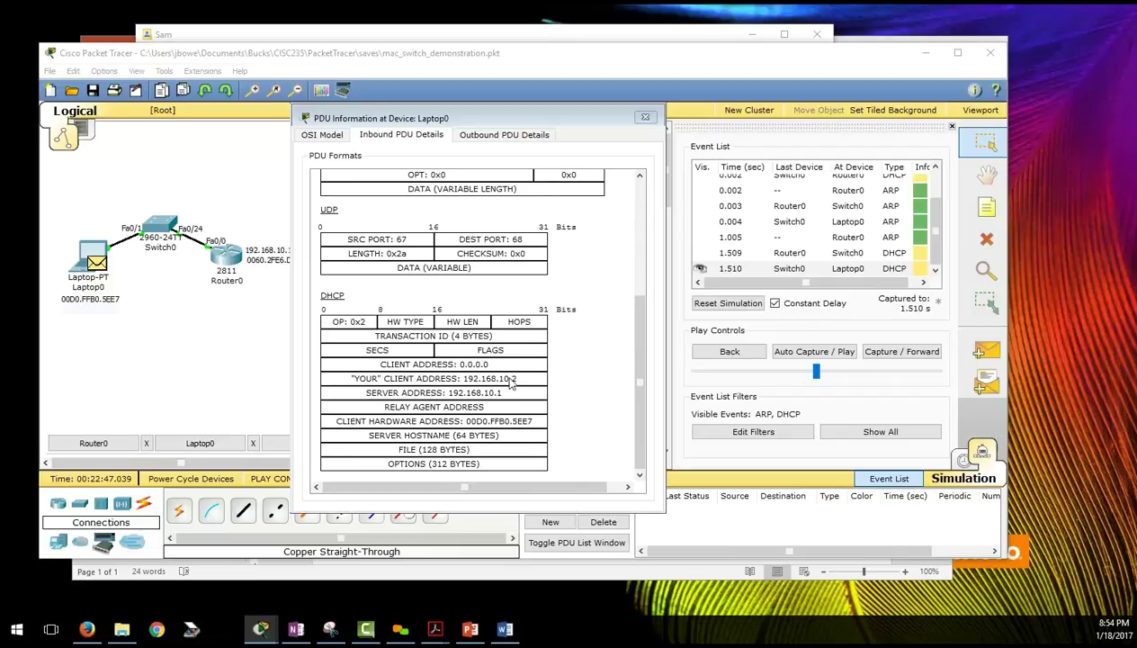
{"action": "left_click_drag", "start_coordinate": [526, 384], "coordinate": [467, 381]}
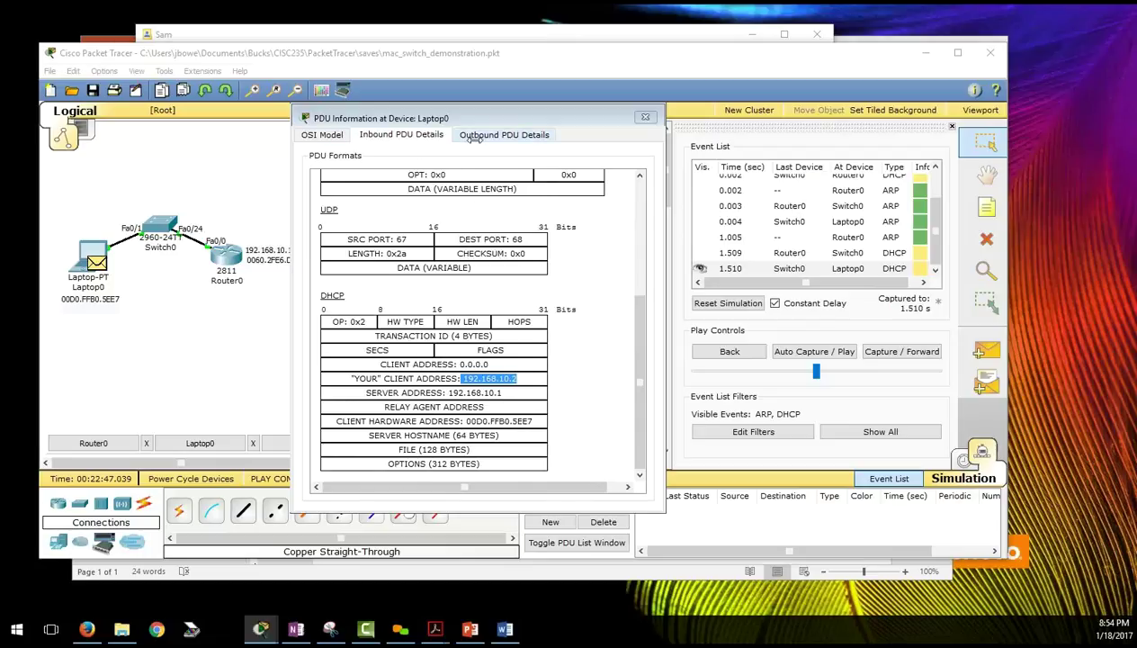
{"action": "left_click", "coordinate": [325, 136]}
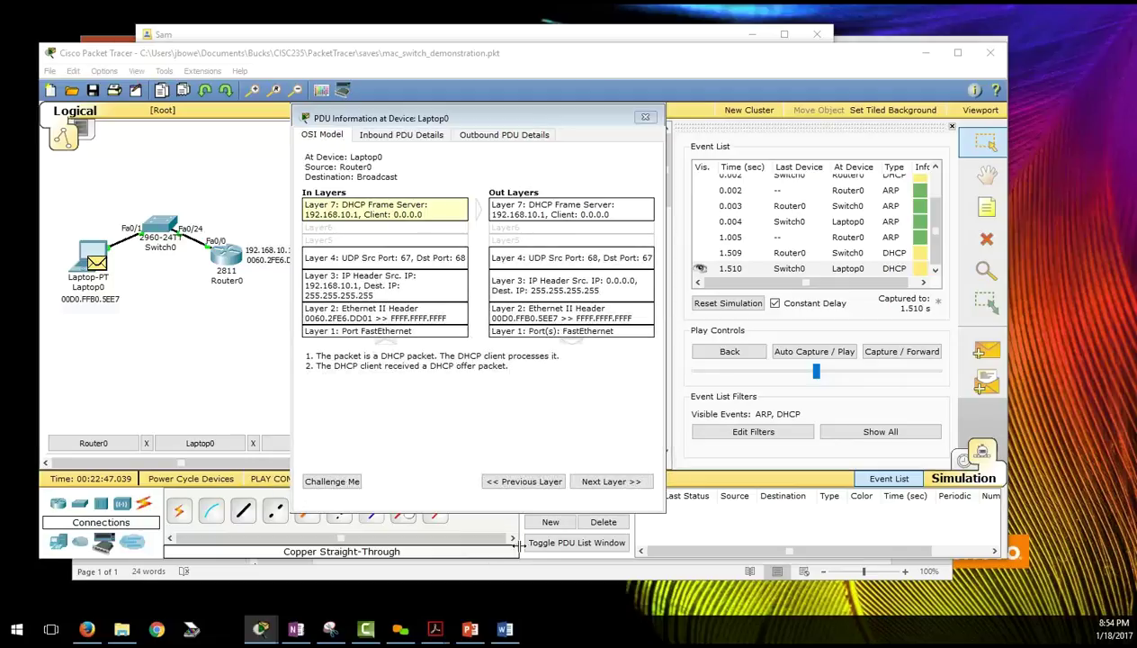
- Examine Laptop0's outgoing DHCP packet layer by layer, from outbound Layer 7 down to Layer 1
{"action": "left_click", "coordinate": [594, 483]}
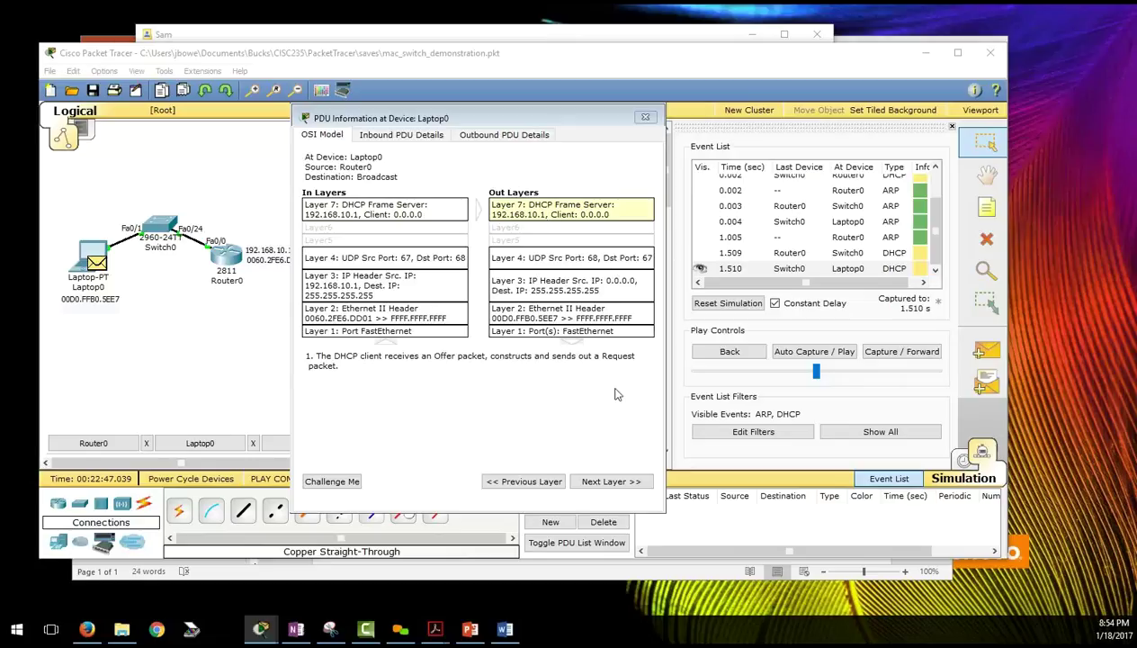
{"action": "left_click", "coordinate": [611, 481]}
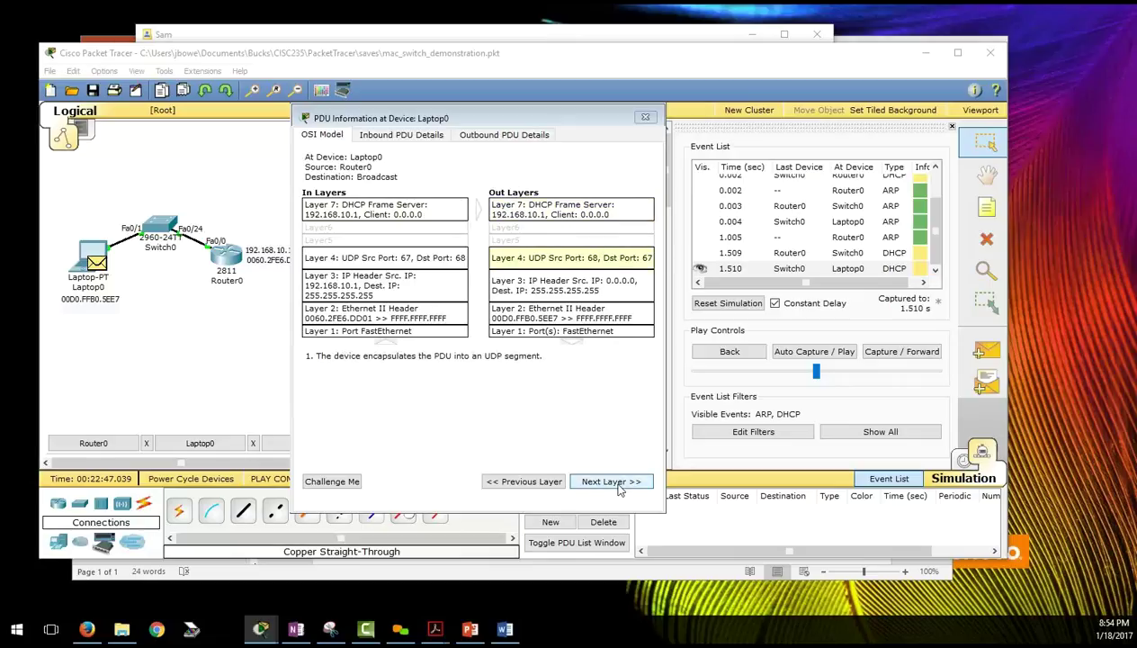
{"action": "left_click", "coordinate": [611, 482]}
{"action": "left_click", "coordinate": [611, 481]}
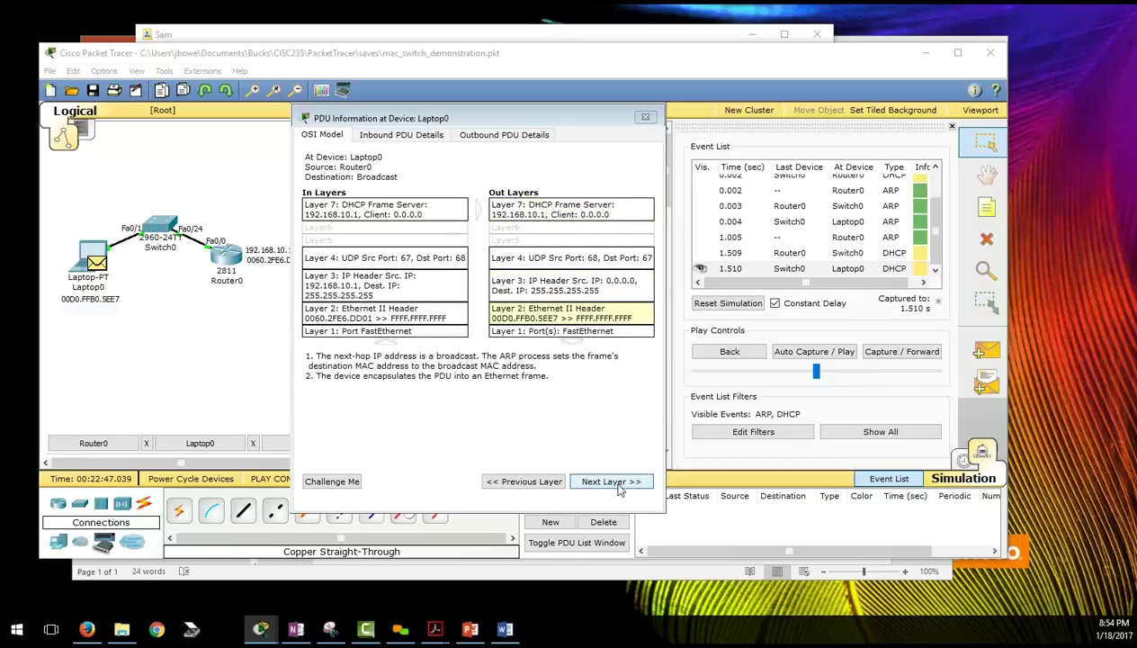
{"action": "left_click", "coordinate": [611, 481]}
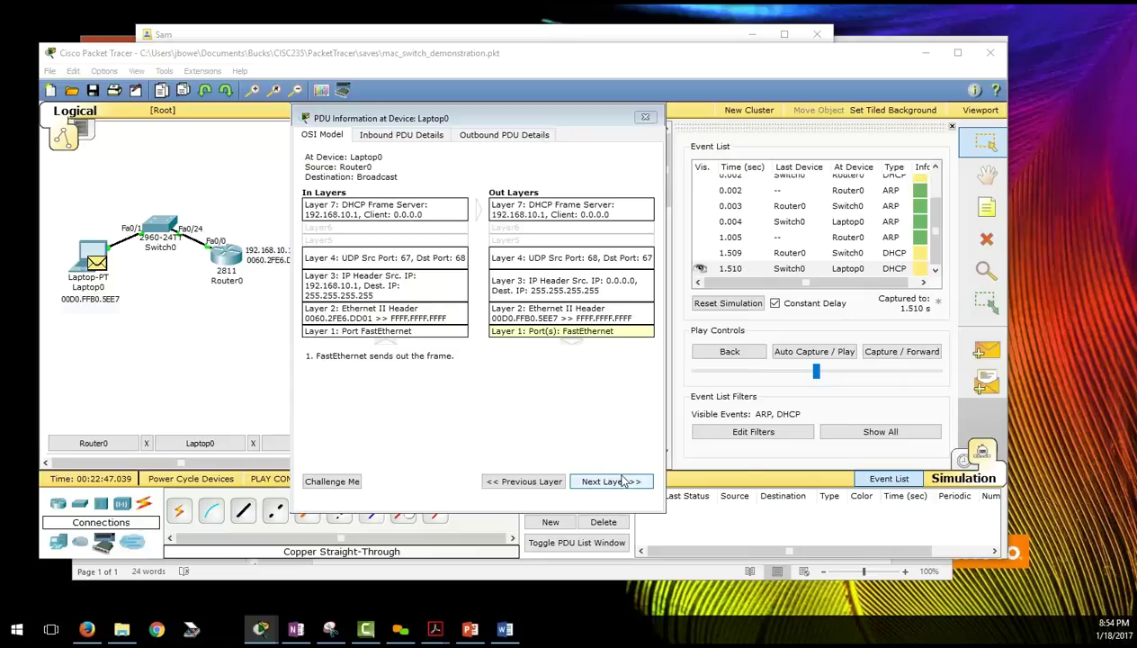
- Advance the capture two steps and examine the DHCP packet at Router0 from inbound Layer 1 up to Layer 7
{"action": "left_click", "coordinate": [913, 357]}
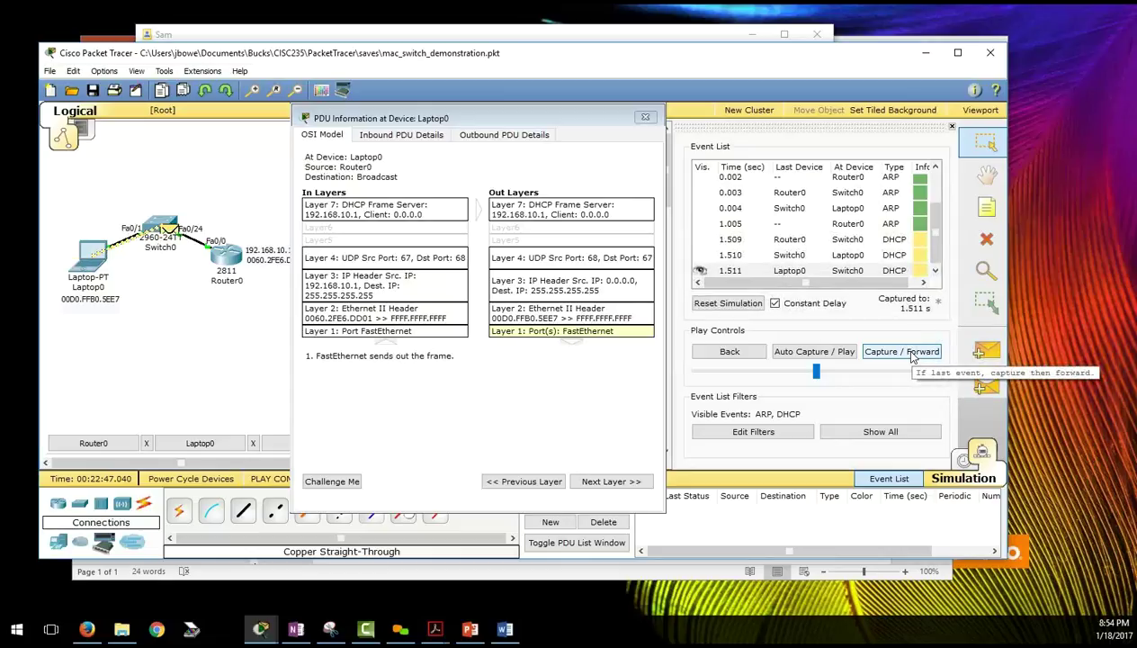
{"action": "left_click", "coordinate": [913, 357]}
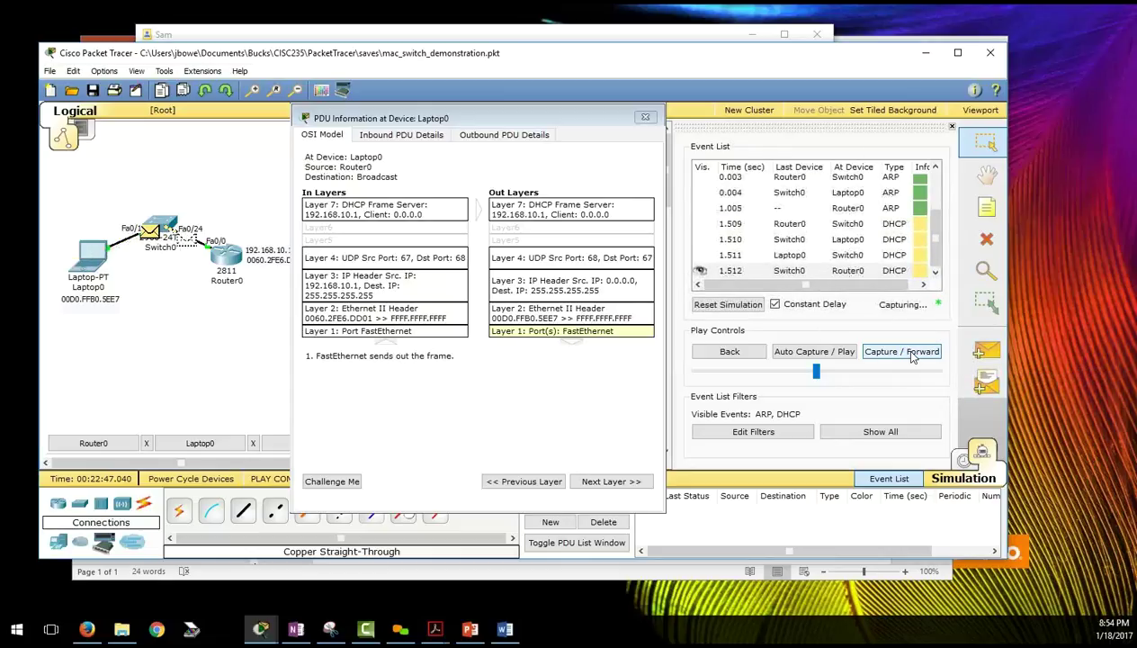
{"action": "left_click", "coordinate": [936, 271]}
{"action": "left_click", "coordinate": [921, 269]}
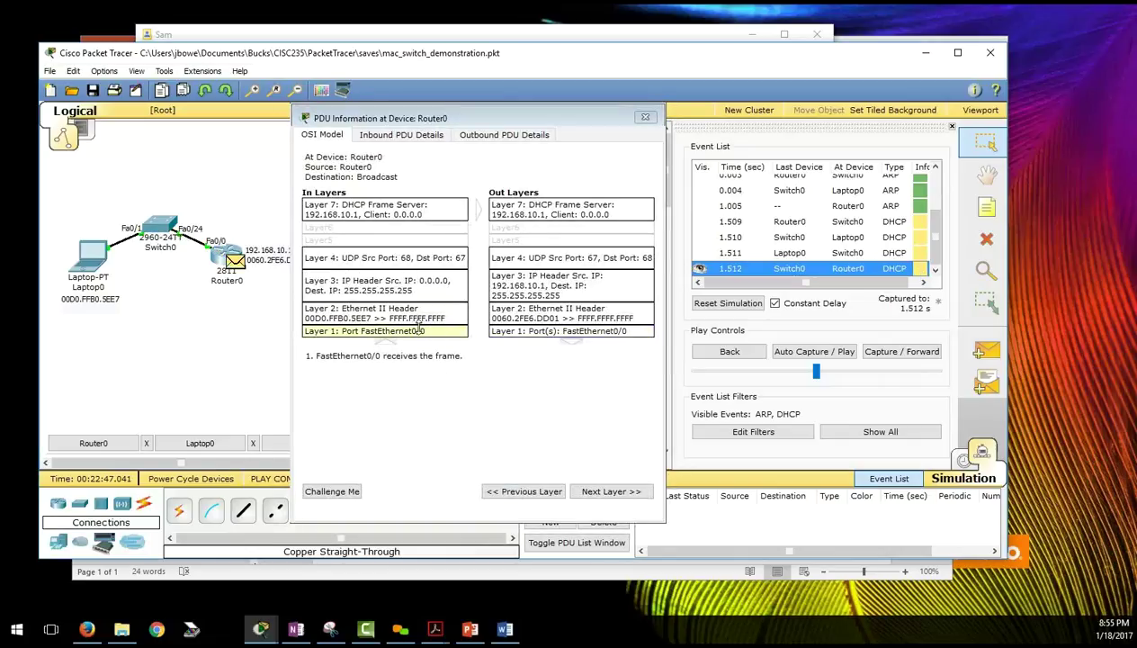
{"action": "left_click", "coordinate": [623, 491]}
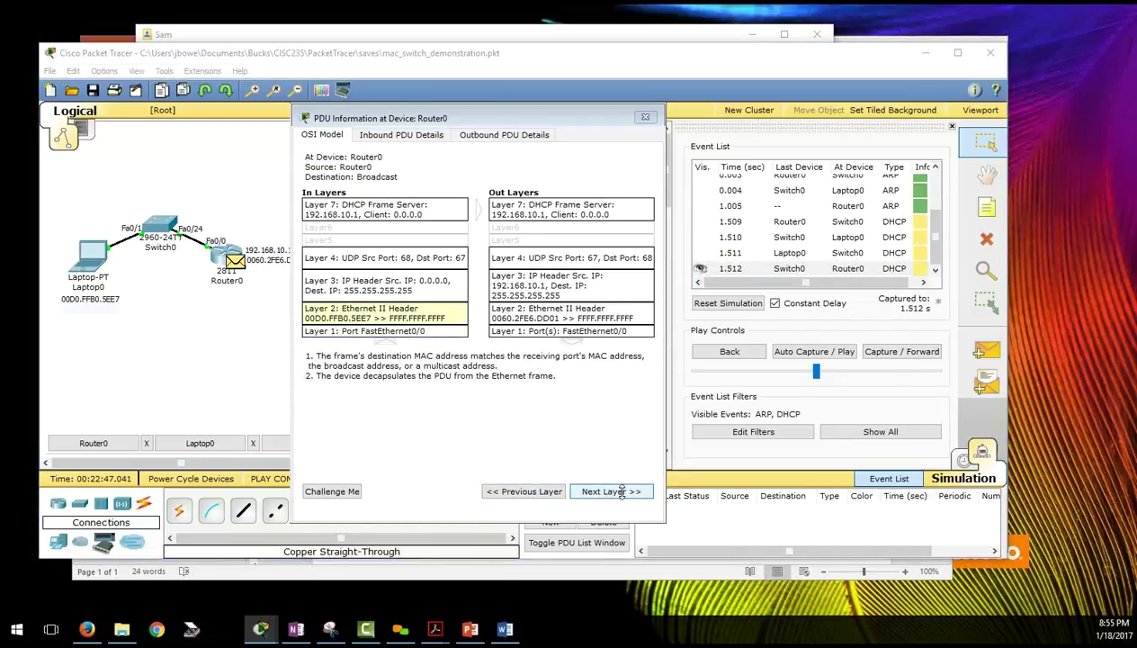
{"action": "left_click", "coordinate": [621, 491]}
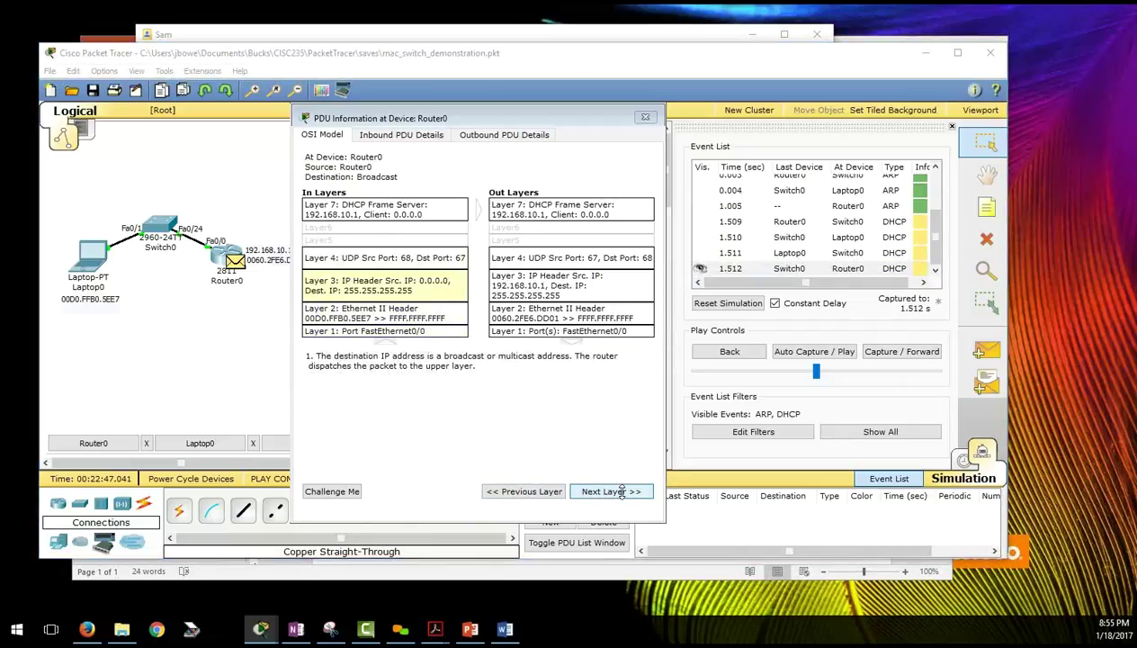
{"action": "left_click", "coordinate": [620, 491]}
{"action": "left_click", "coordinate": [619, 491]}
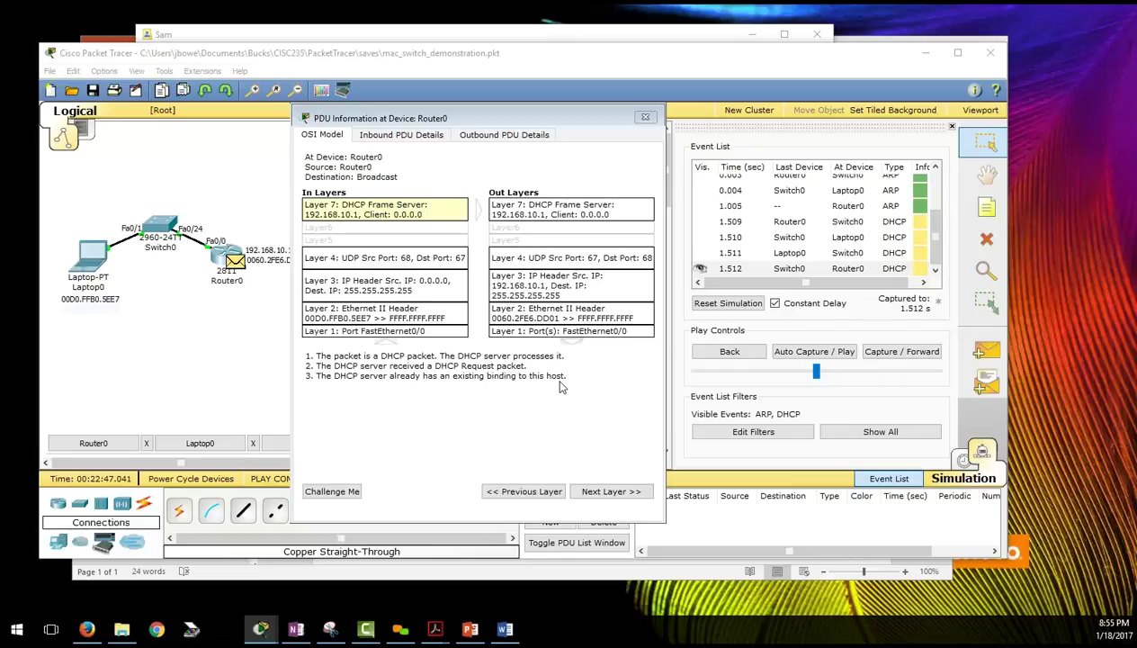
- Examine Router0's outgoing DHCP reply layer by layer, from outbound Layer 7 down to Layer 1
{"action": "left_click", "coordinate": [610, 491]}
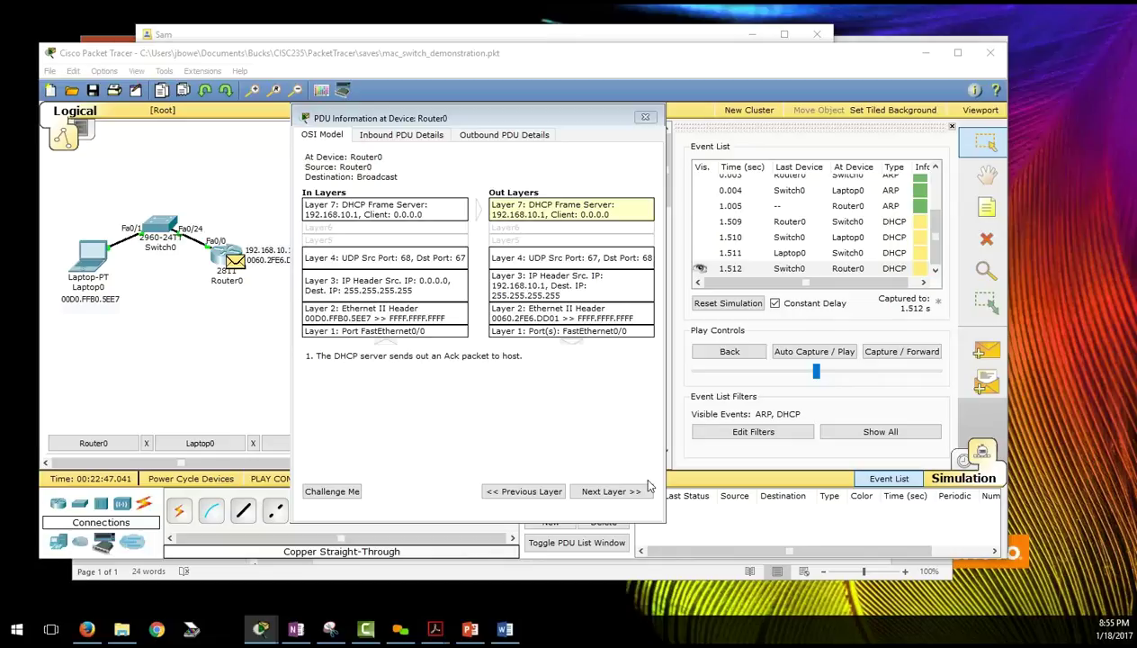
{"action": "left_click", "coordinate": [625, 497]}
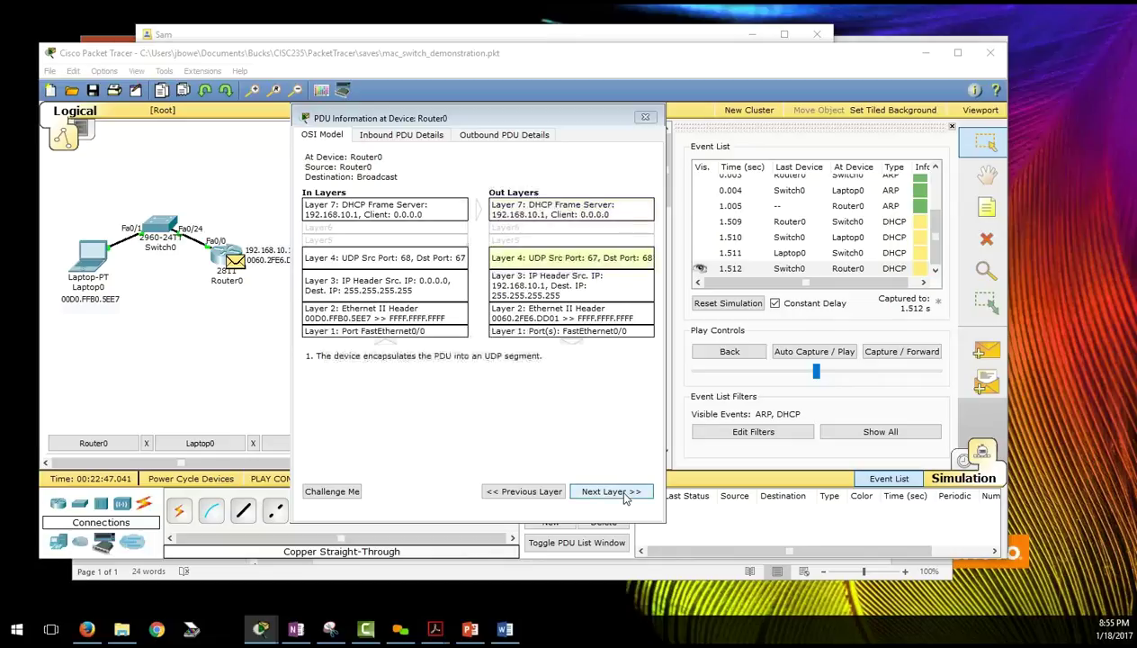
{"action": "left_click", "coordinate": [625, 496]}
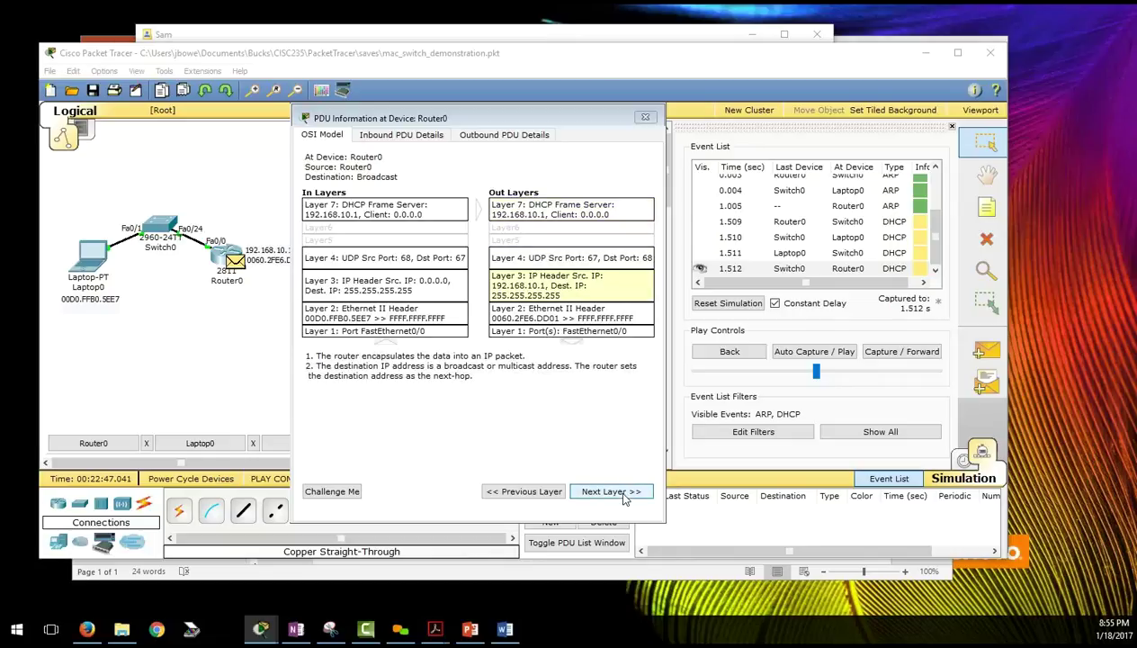
{"action": "left_click", "coordinate": [625, 497]}
{"action": "left_click", "coordinate": [625, 496]}
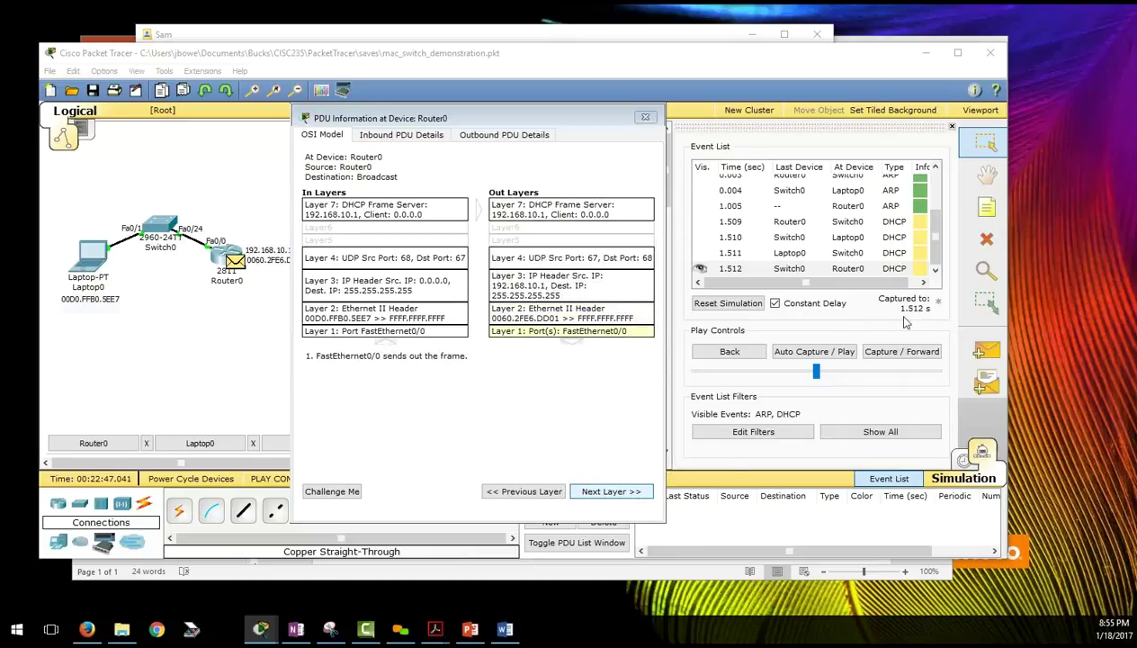
- Advance the capture two steps and examine the DHCP reply at Laptop0 from inbound Layer 1 up to Layer 7
{"action": "left_click", "coordinate": [917, 359]}
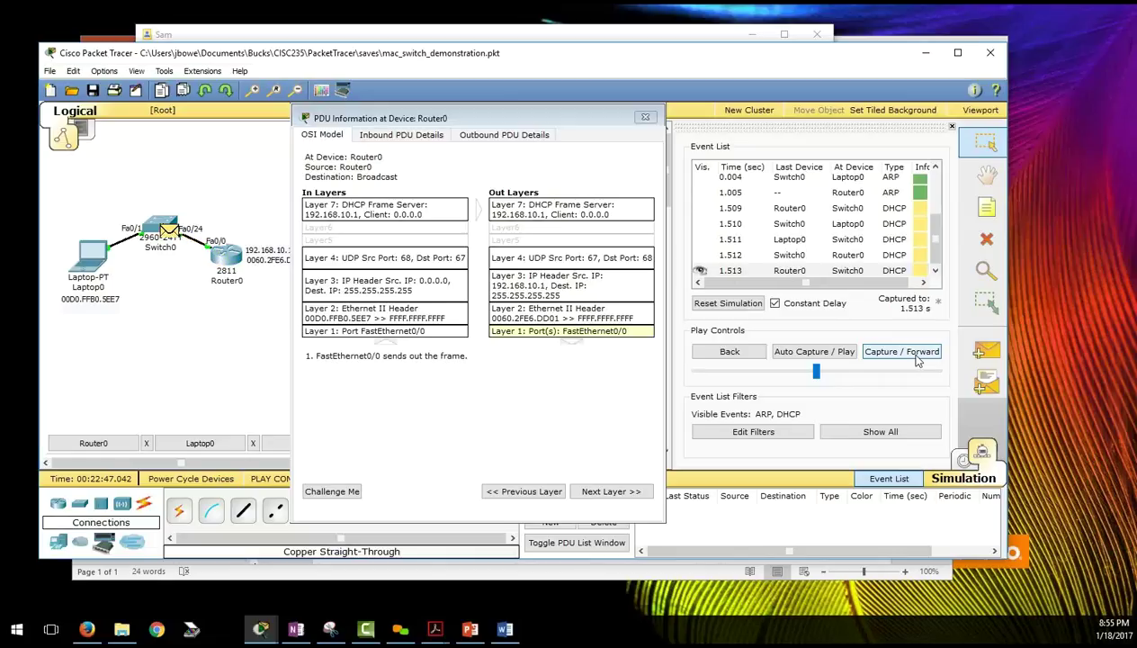
{"action": "left_click", "coordinate": [917, 359]}
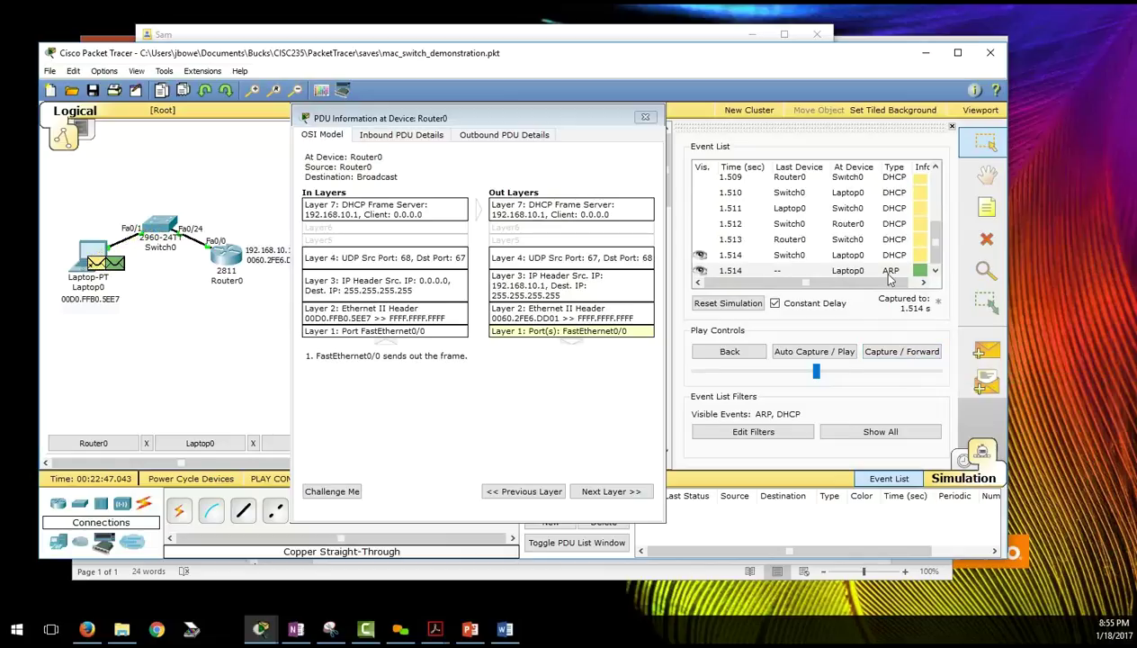
{"action": "left_click", "coordinate": [922, 254]}
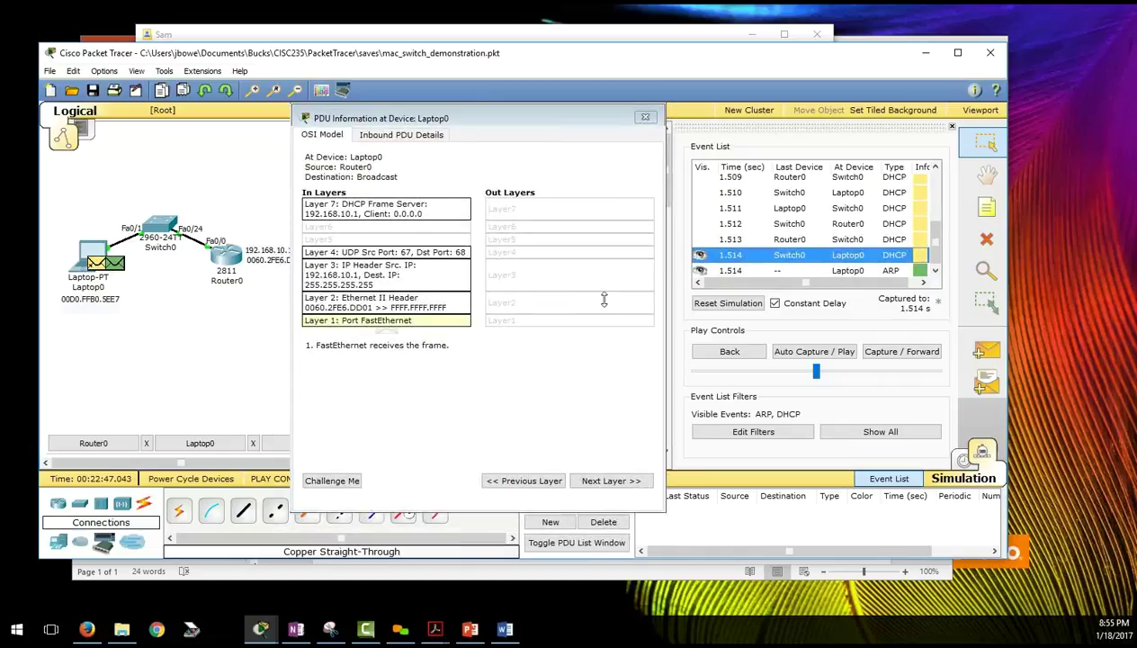
{"action": "left_click", "coordinate": [592, 482]}
{"action": "left_click", "coordinate": [592, 483]}
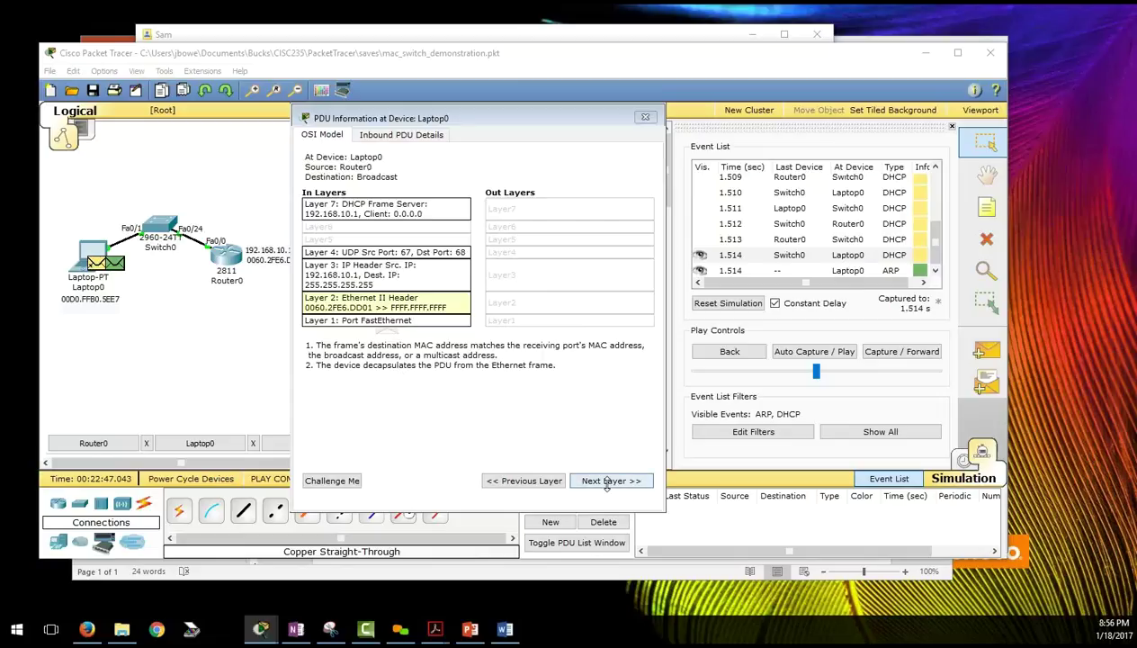
{"action": "left_click", "coordinate": [608, 482]}
{"action": "left_click", "coordinate": [608, 483]}
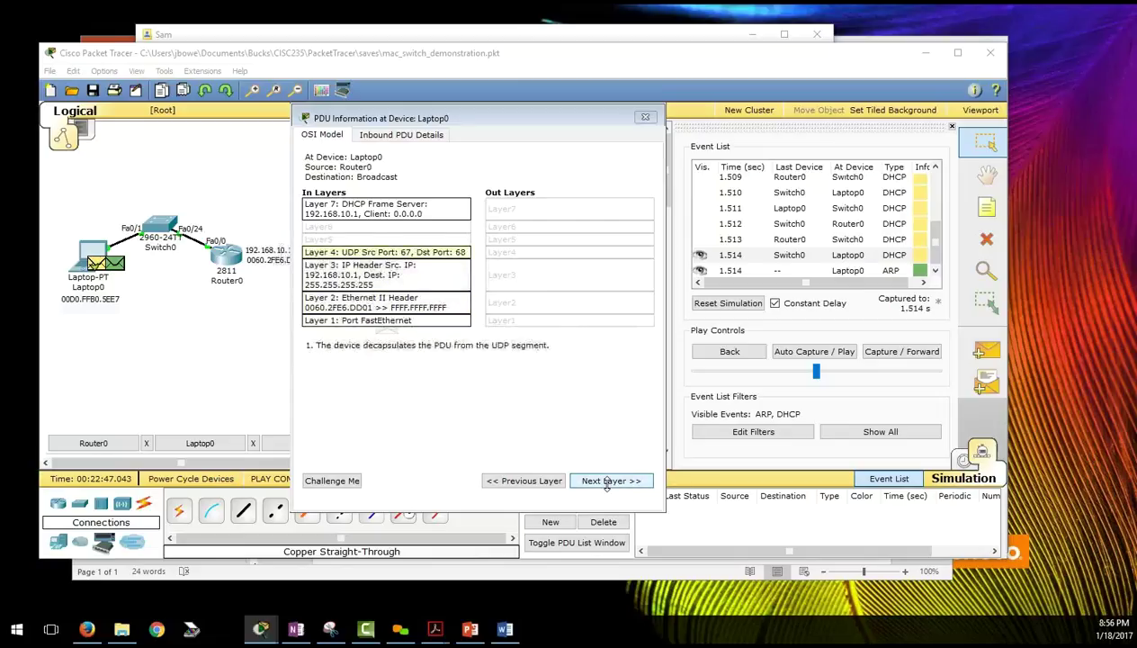
{"action": "left_click", "coordinate": [608, 482]}
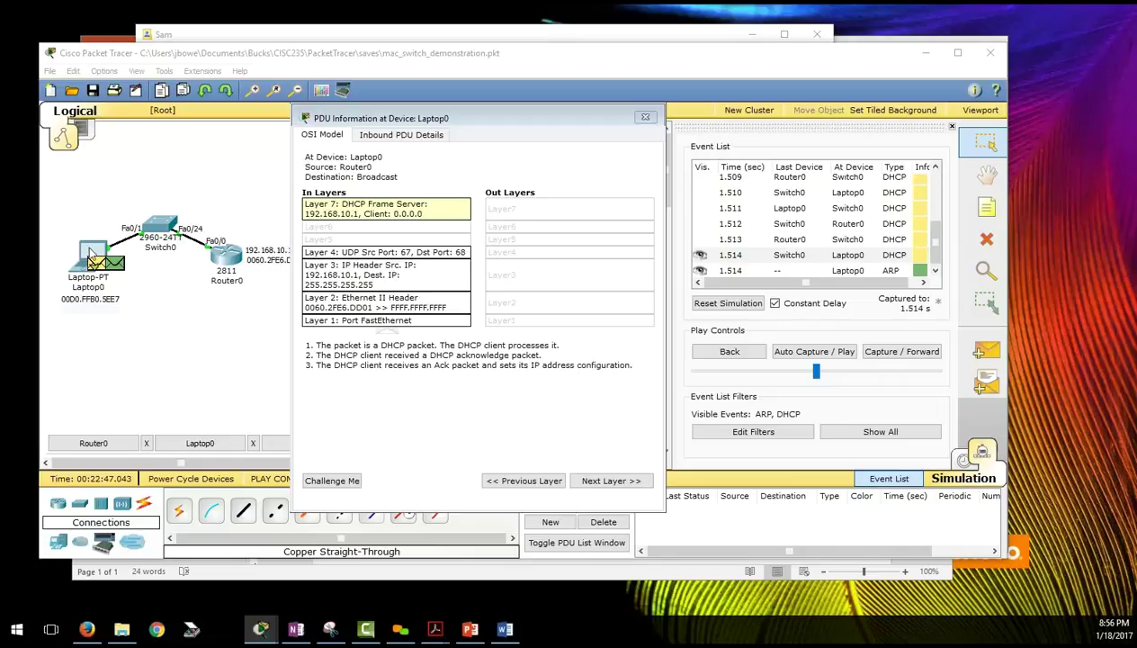
- Examine Laptop0's outgoing ARP frame at outbound Layer 2 and advance the capture one step to Switch0
{"action": "left_click", "coordinate": [115, 297]}
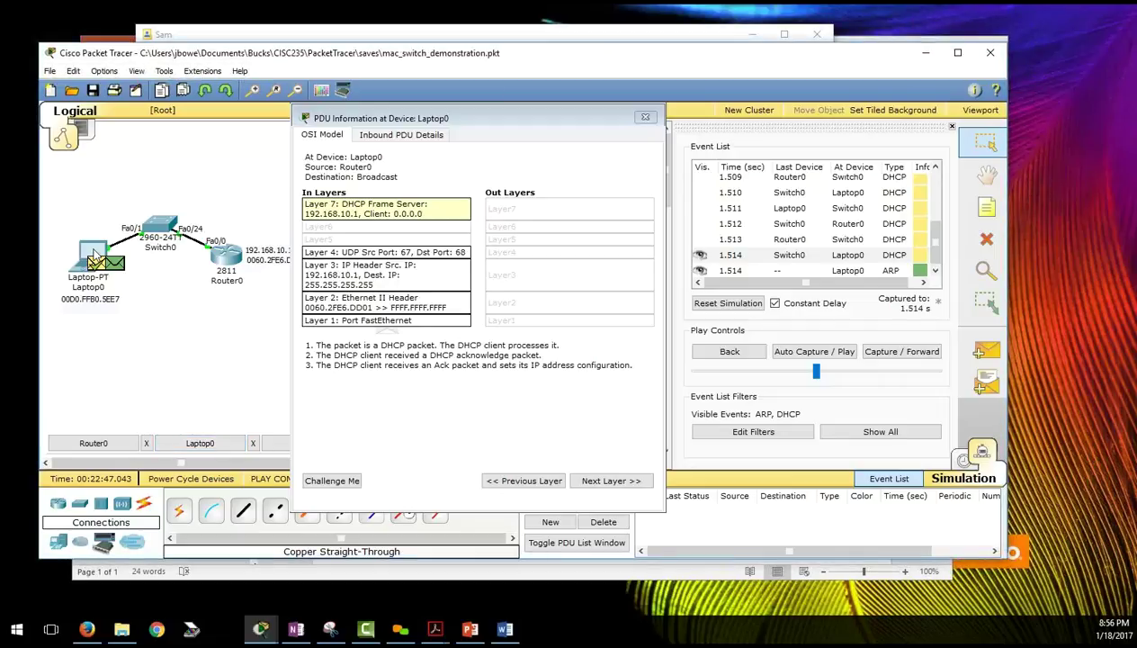
{"action": "mouse_move", "coordinate": [93, 255]}
{"action": "left_click", "coordinate": [921, 269]}
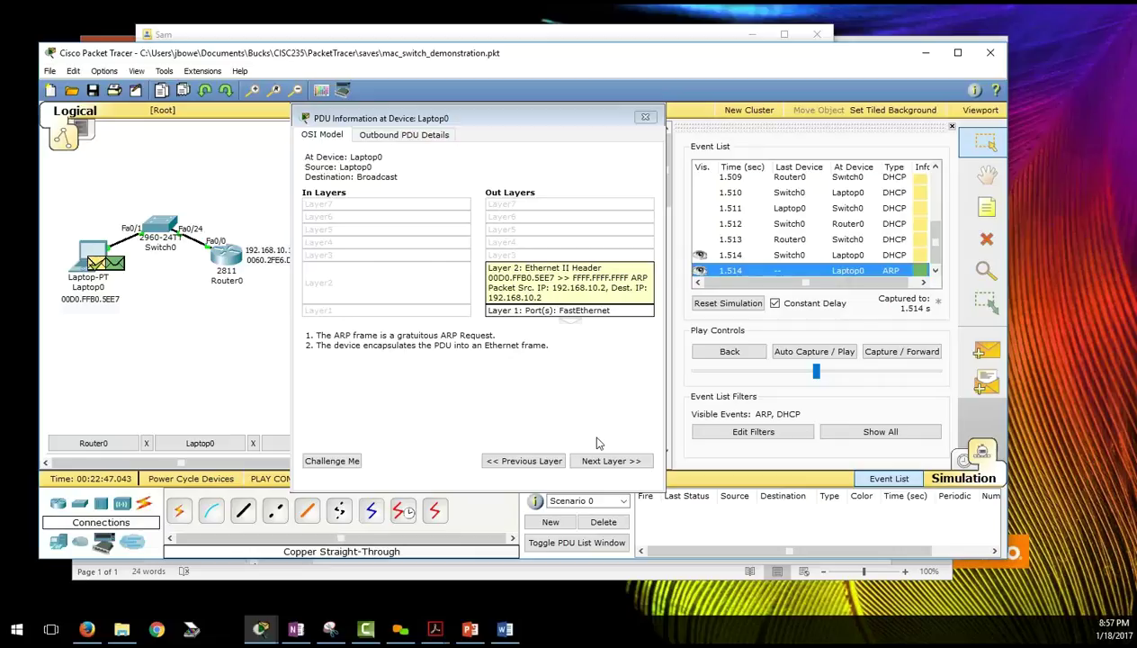
{"action": "left_click", "coordinate": [916, 356]}
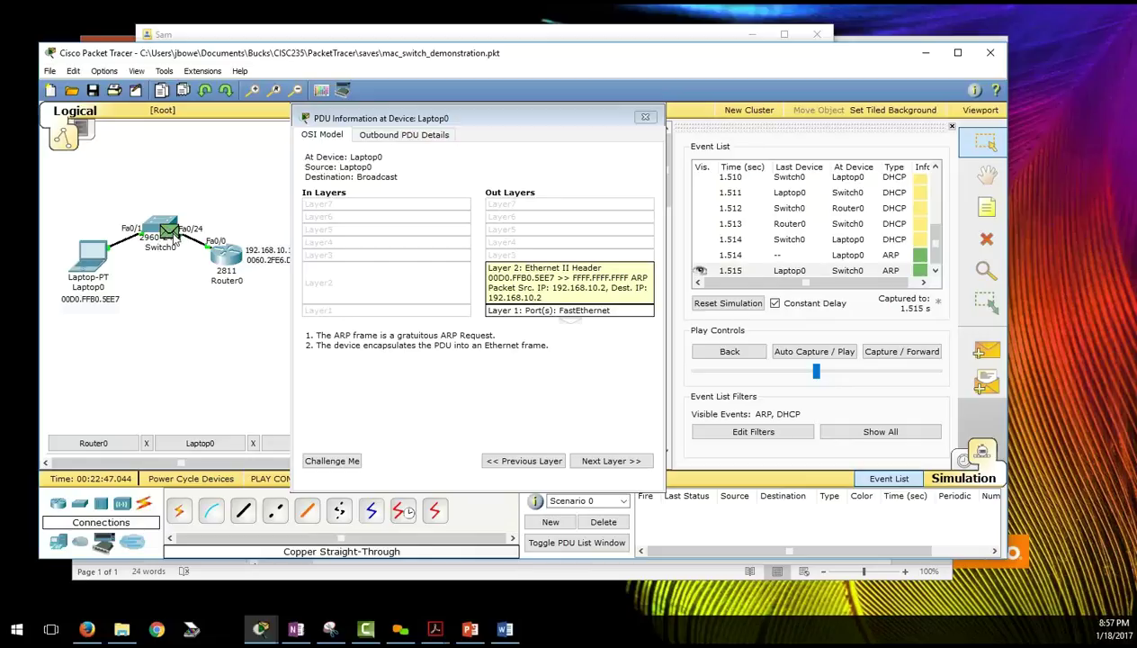
{"action": "left_click", "coordinate": [936, 272]}
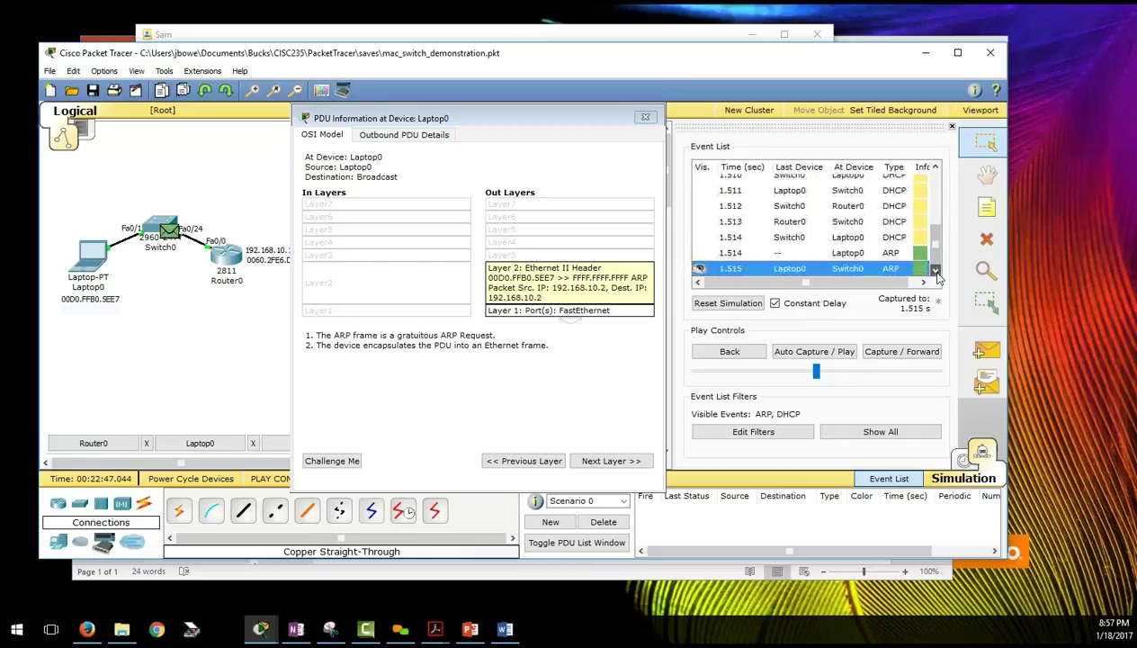
- Advance the capture to Router0, examine the inbound ARP frame there up to Layer 2, and capture forward once more
{"action": "left_click", "coordinate": [910, 356]}
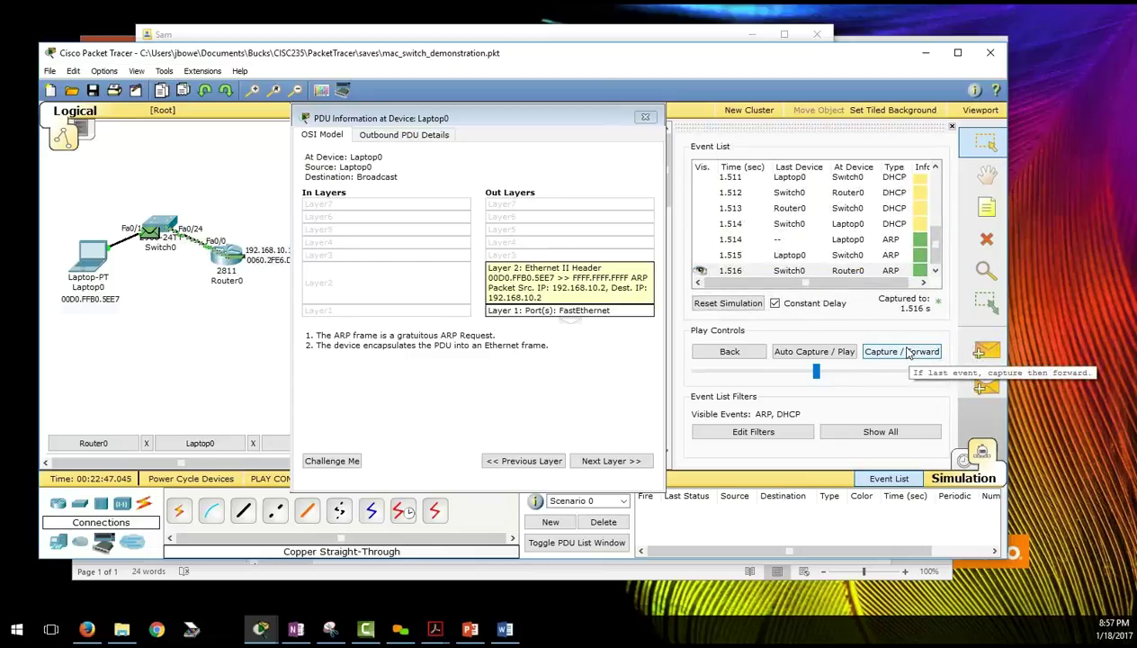
{"action": "left_click", "coordinate": [936, 272]}
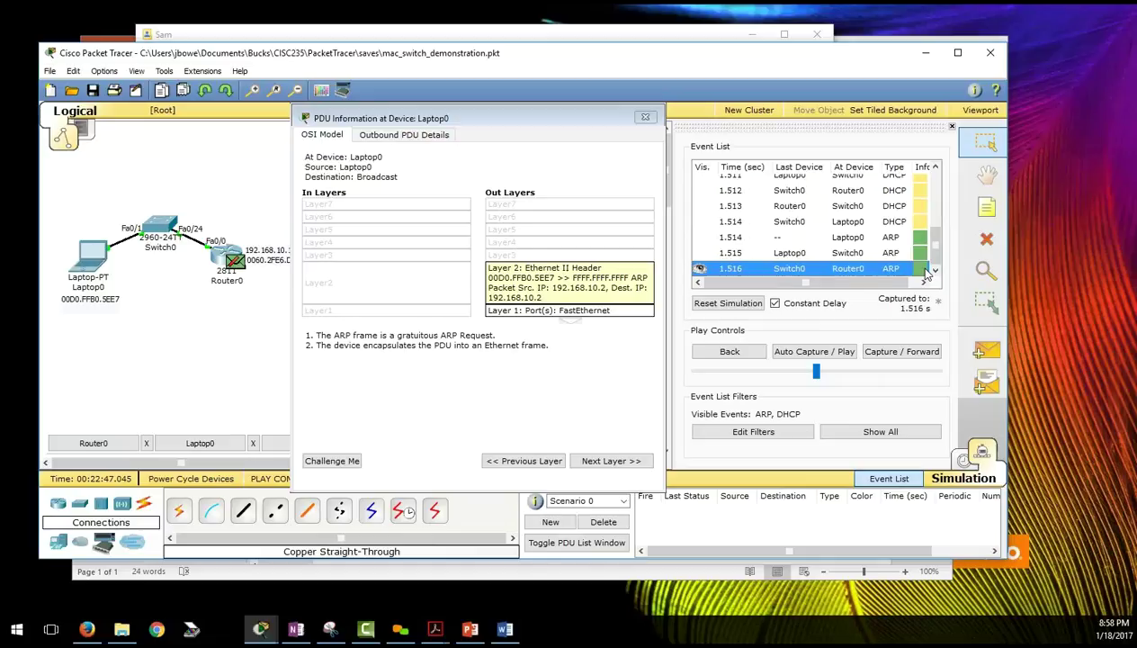
{"action": "left_click", "coordinate": [925, 272]}
{"action": "left_click", "coordinate": [921, 270]}
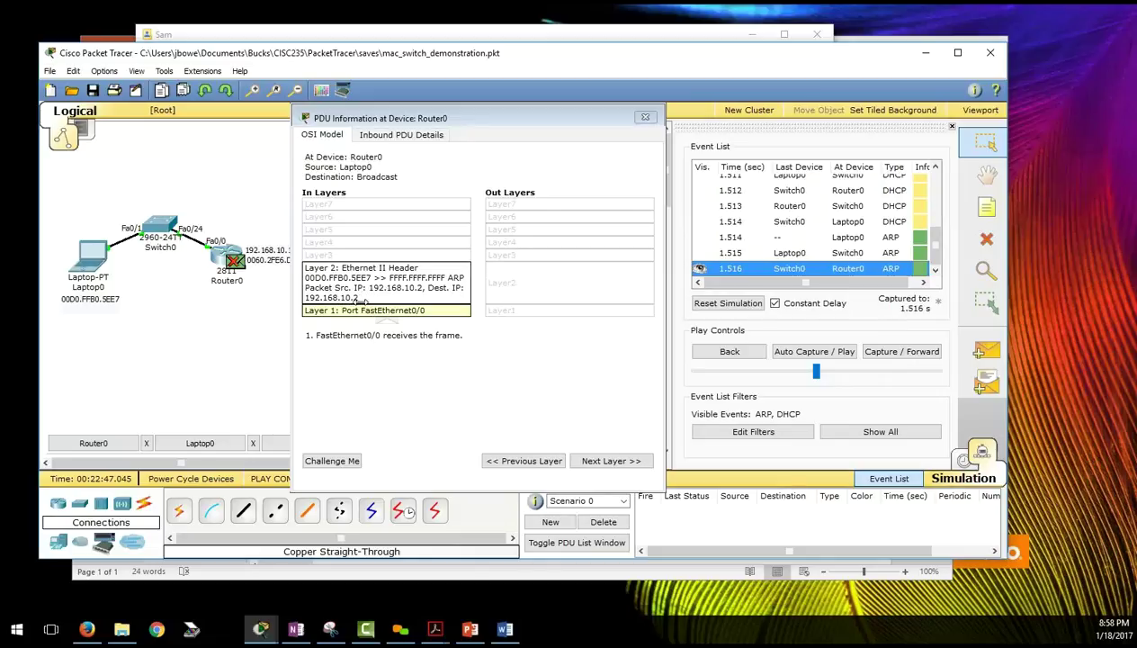
{"action": "left_click", "coordinate": [391, 290]}
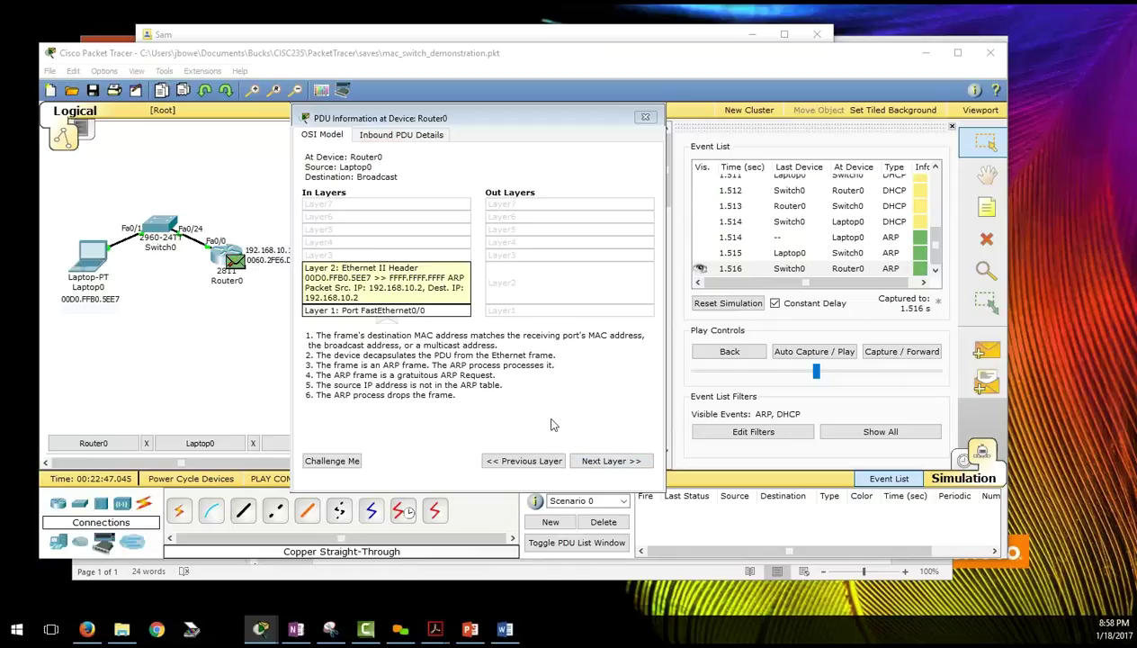
{"action": "left_click", "coordinate": [910, 354]}
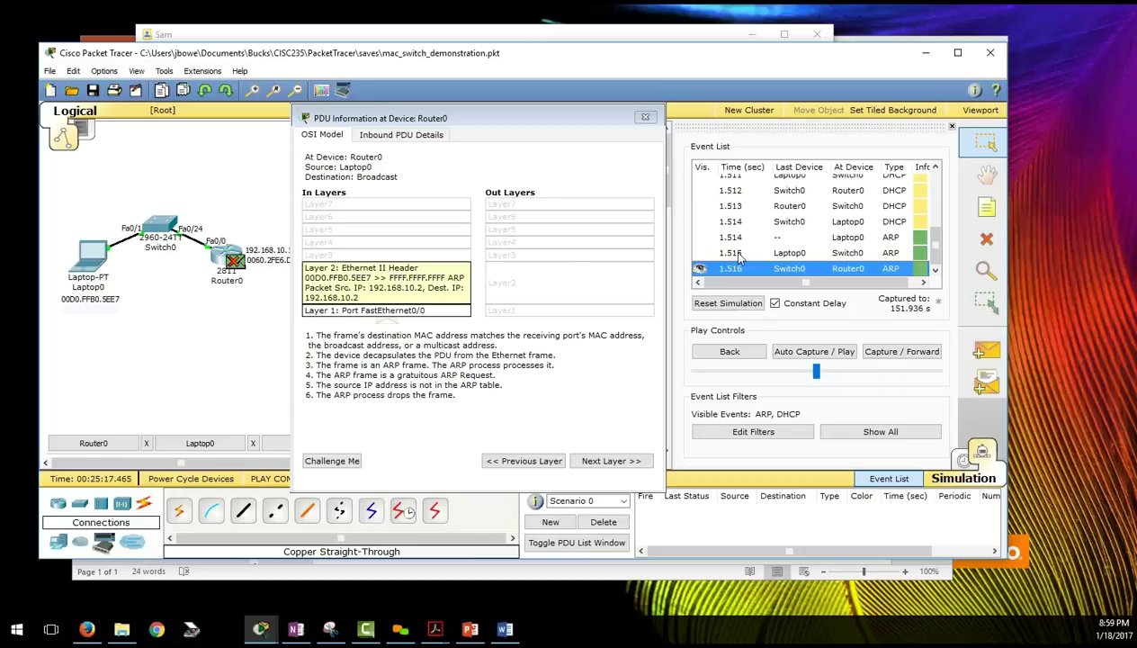
- Copy the word "gratuitous" from Laptop0's 1.514 s ARP event, look up its definition on Google in Firefox, and return to Packet Tracer
{"action": "left_click", "coordinate": [935, 167]}
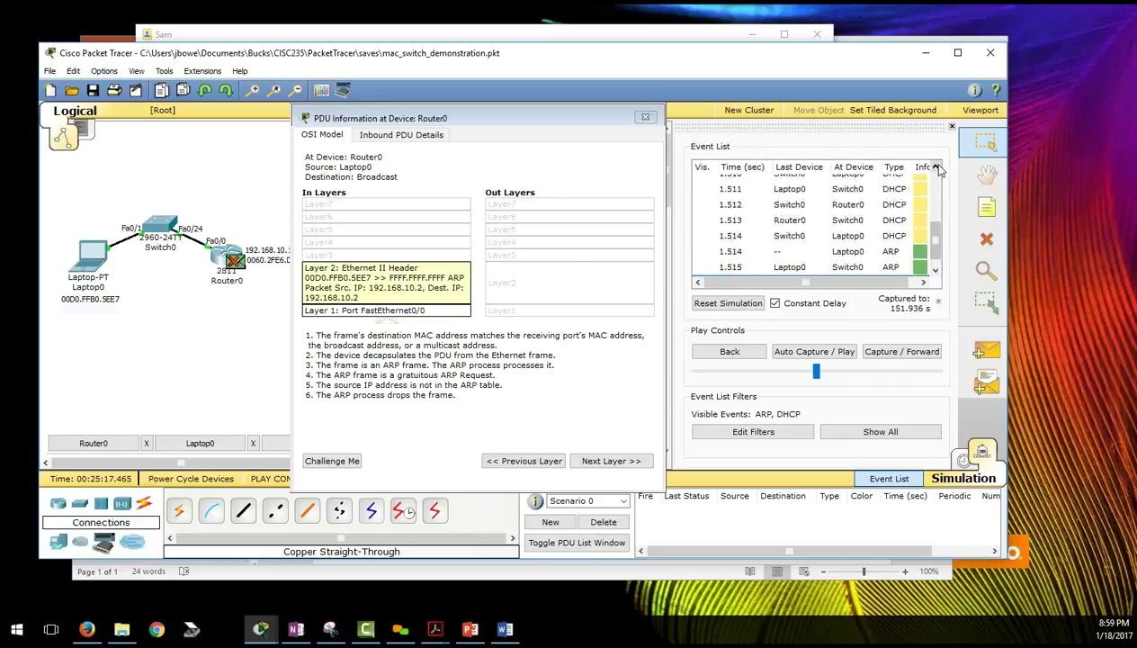
{"action": "left_click", "coordinate": [887, 253]}
{"action": "left_click", "coordinate": [917, 253]}
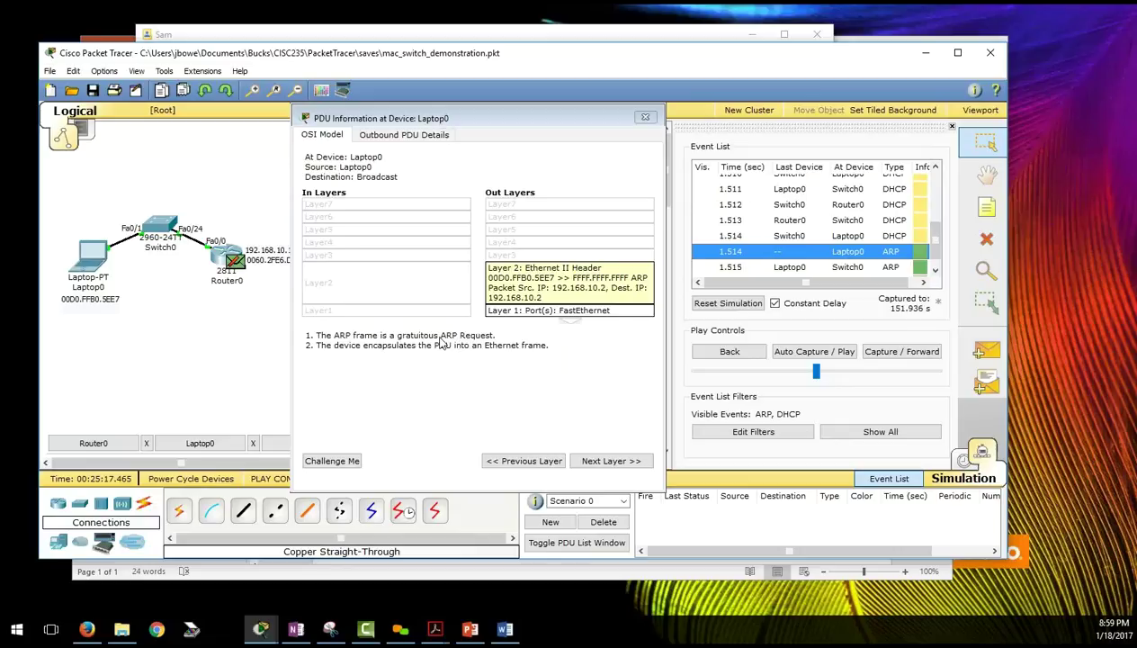
{"action": "left_click_drag", "start_coordinate": [441, 345], "coordinate": [397, 346]}
{"action": "right_click", "coordinate": [409, 343]}
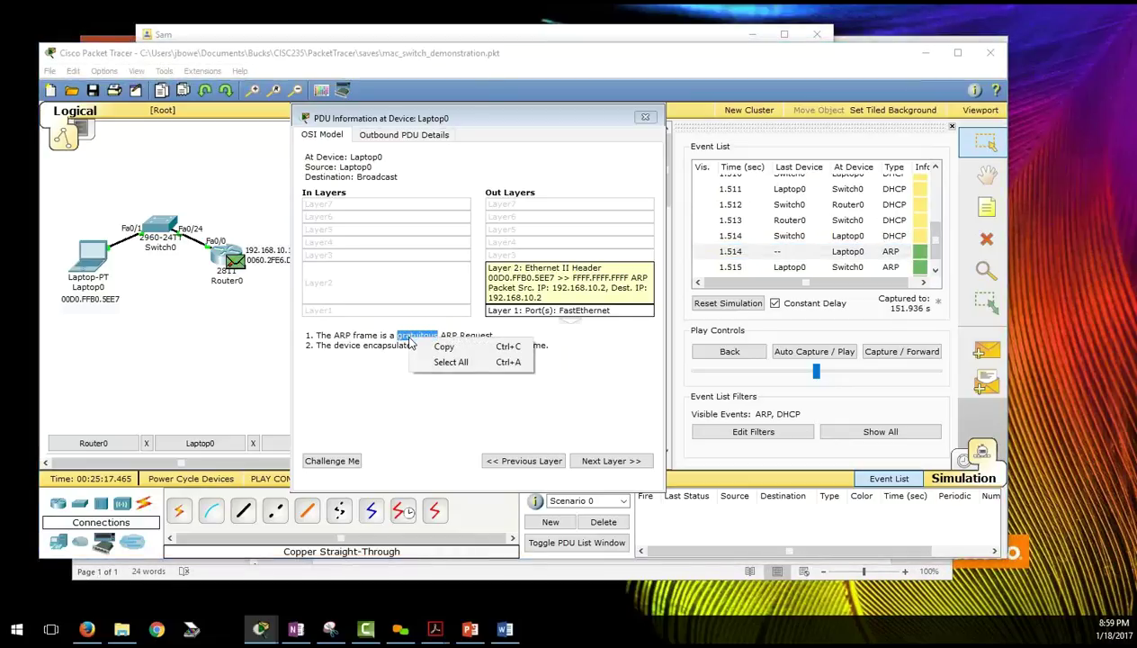
{"action": "left_click", "coordinate": [444, 346]}
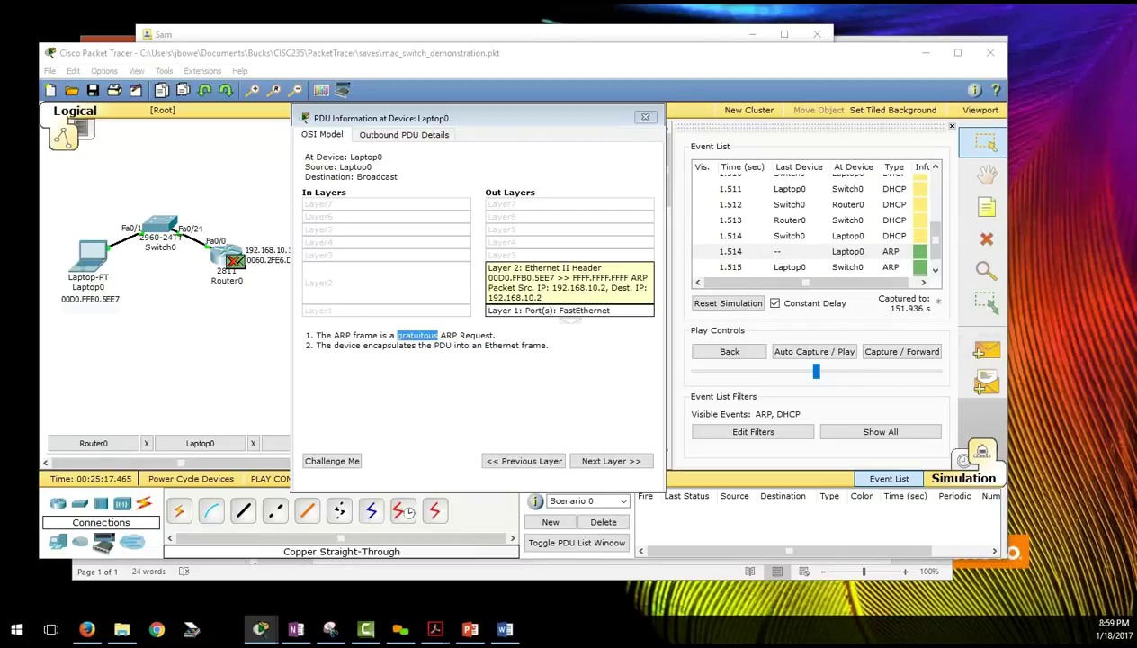
{"action": "key", "text": "alt+Tab"}
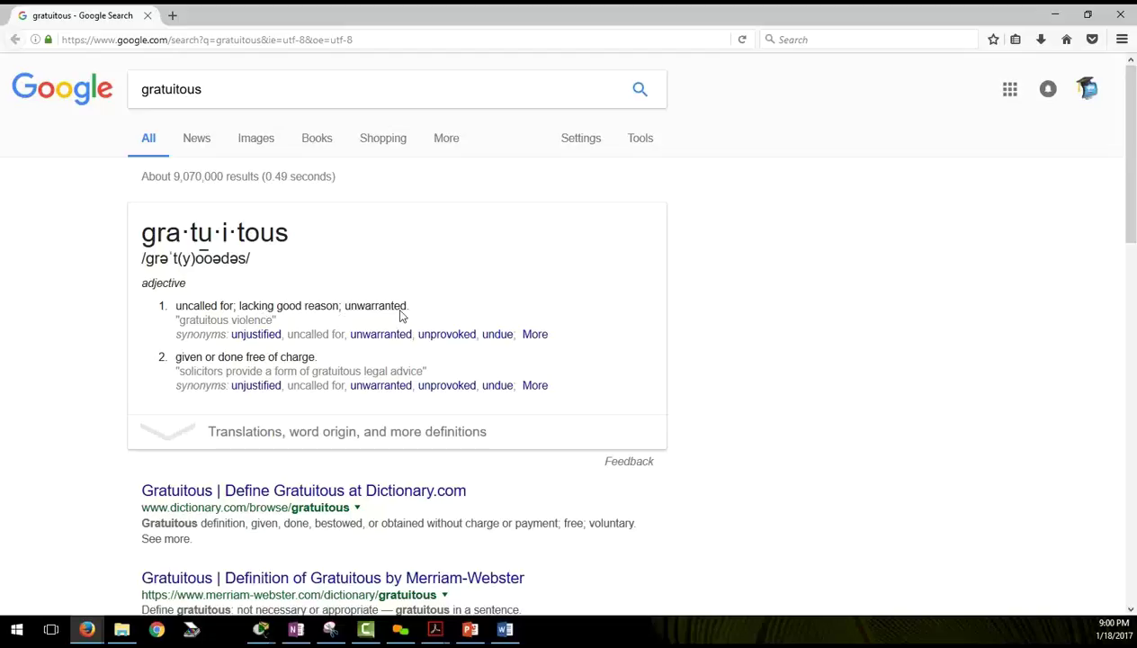
{"action": "left_click", "coordinate": [1058, 20]}
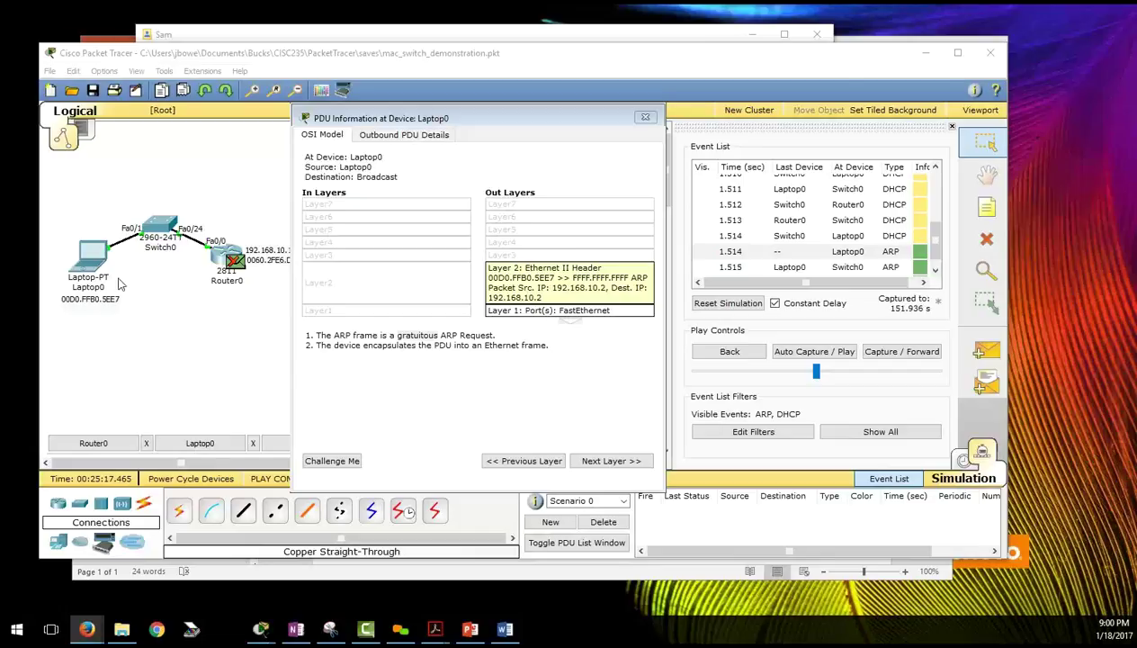
- List the ARP table with arp -a in Laptop0's Command Prompt and start a ping to 192.168.10.1
{"action": "left_click", "coordinate": [93, 265]}
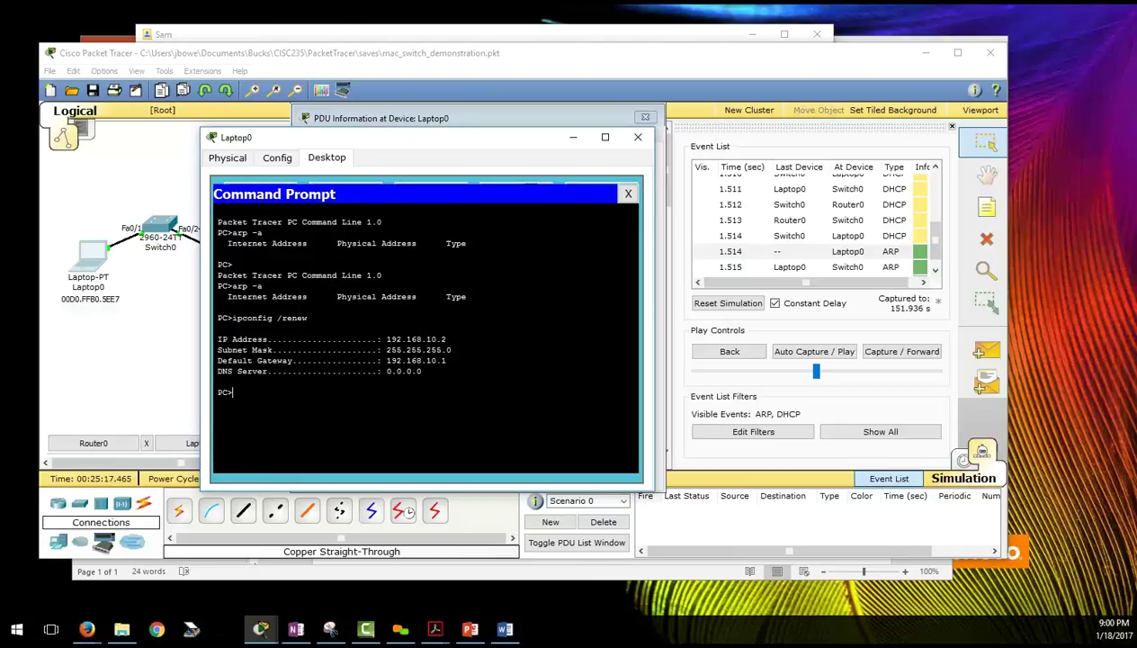
{"action": "type", "text": "arp -a"}
{"action": "key", "text": "Return"}
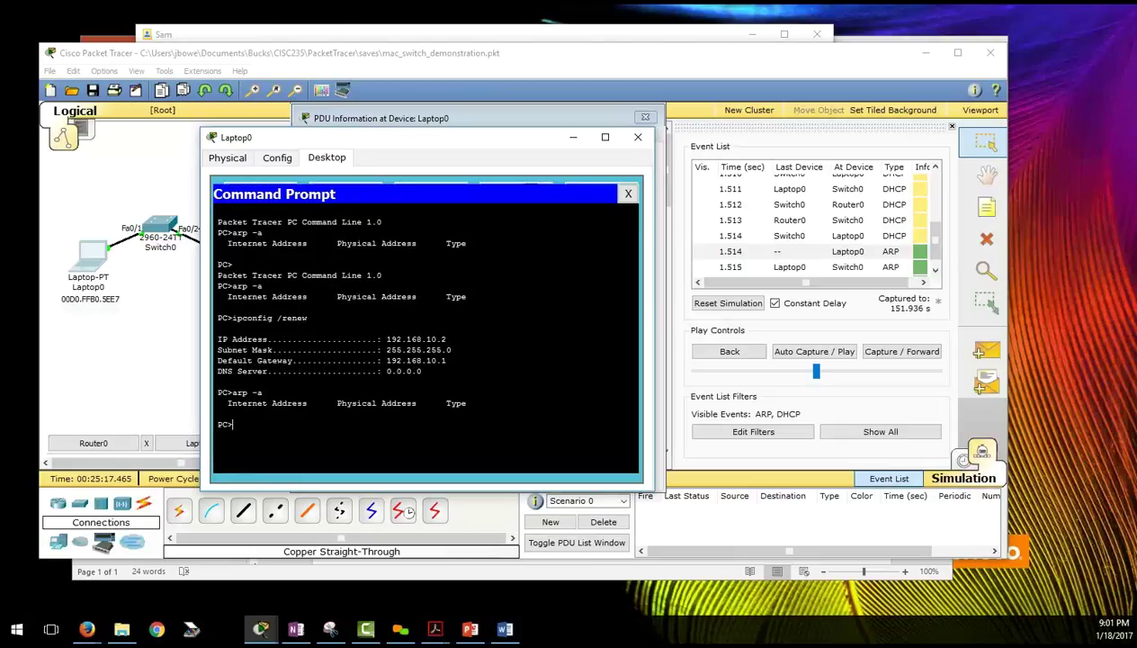
{"action": "type", "text": "ping 192.168.10.1"}
{"action": "key", "text": "Return"}
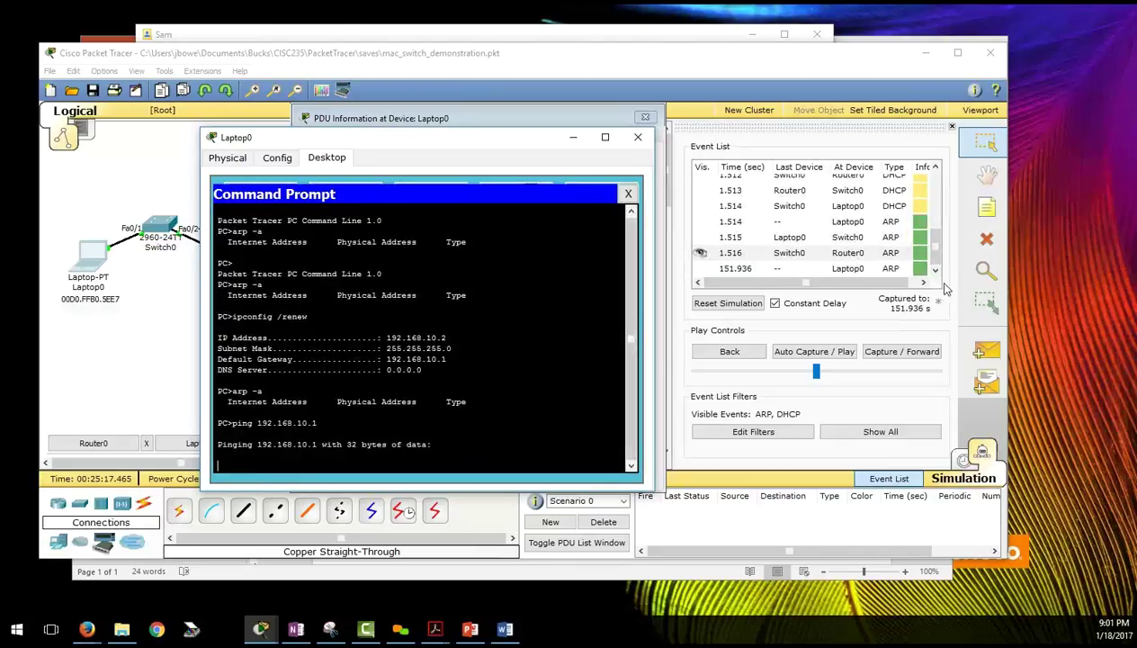
- Advance the capture until Router0's ARP reply passes through Switch0 and reaches Laptop0
{"action": "left_click", "coordinate": [900, 352]}
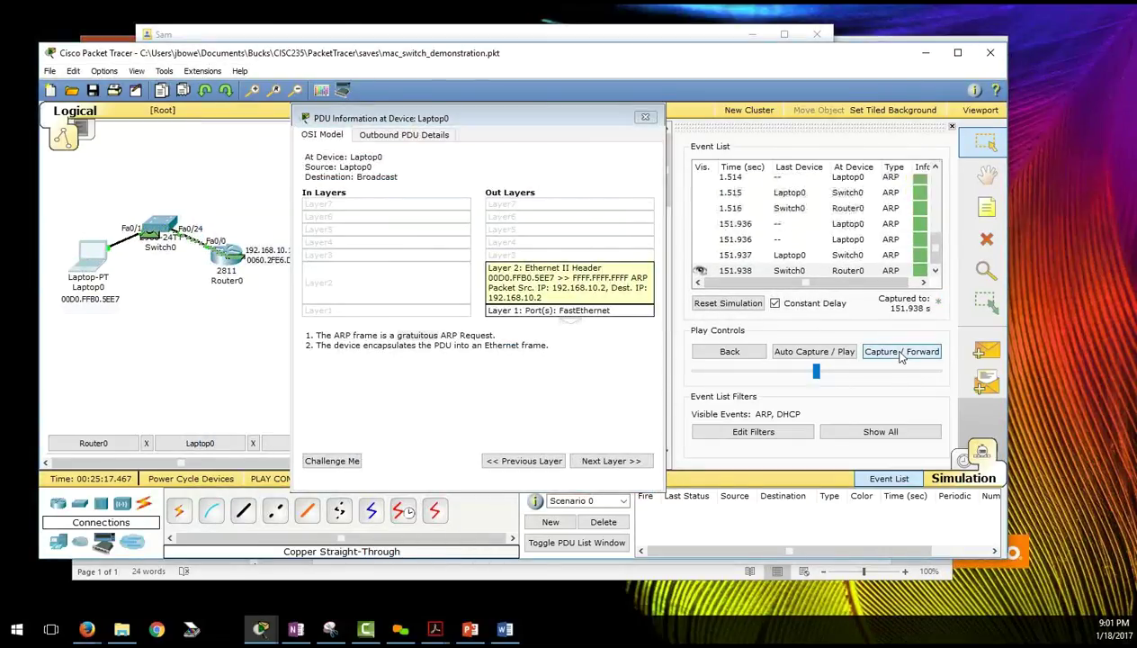
{"action": "left_click", "coordinate": [901, 352]}
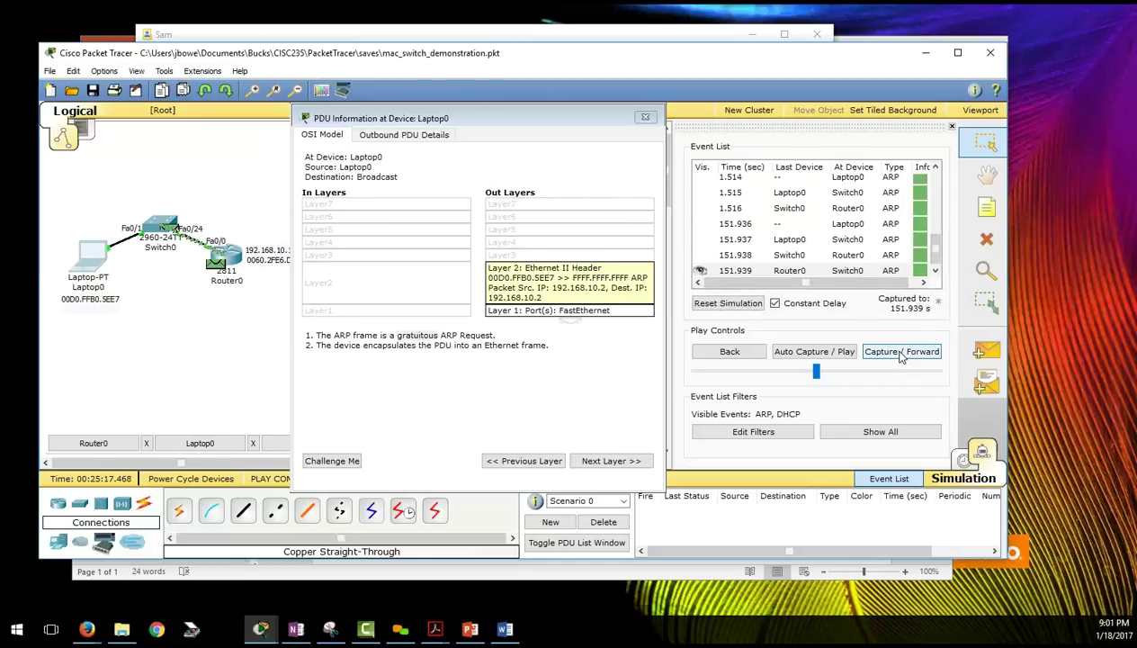
{"action": "left_click", "coordinate": [900, 352]}
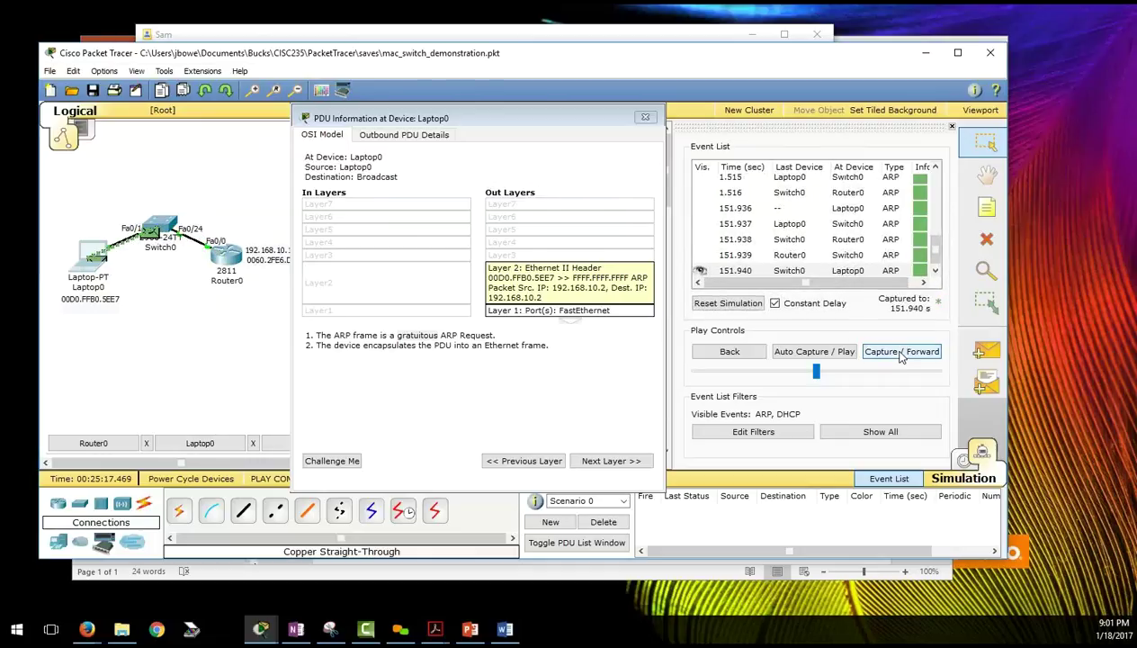
- Interrupt the ping on Laptop0, list its ARP table again with arp -a, compare it with the topology, and minimize the laptop window
{"action": "left_click", "coordinate": [90, 253]}
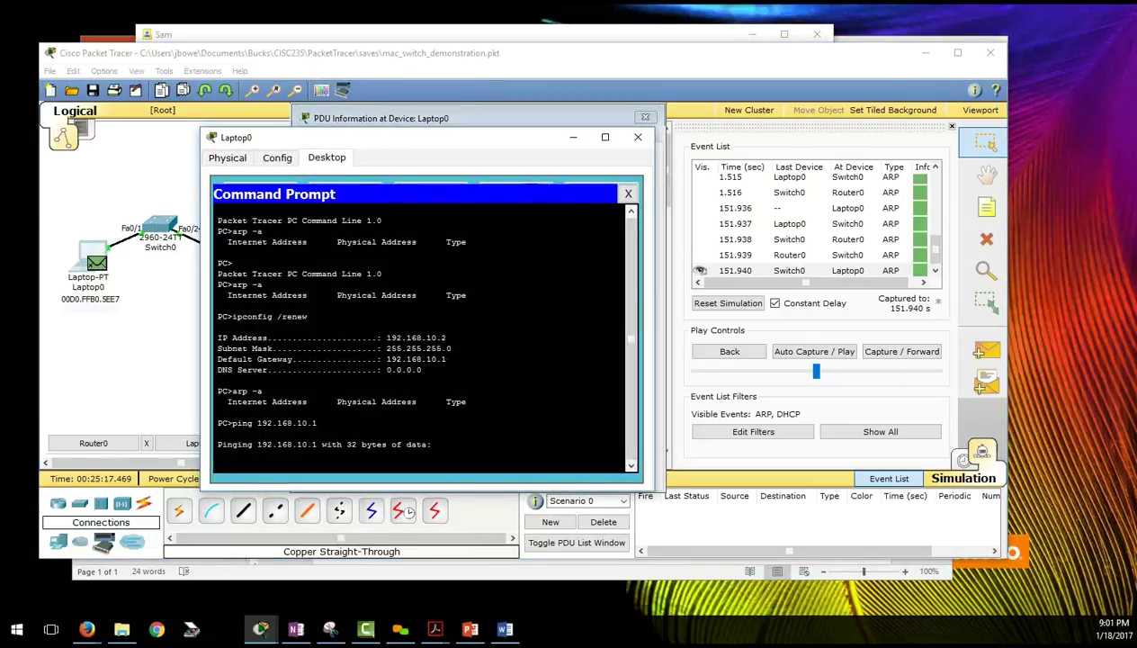
{"action": "key", "text": "ctrl+c"}
{"action": "key", "text": "Up"}
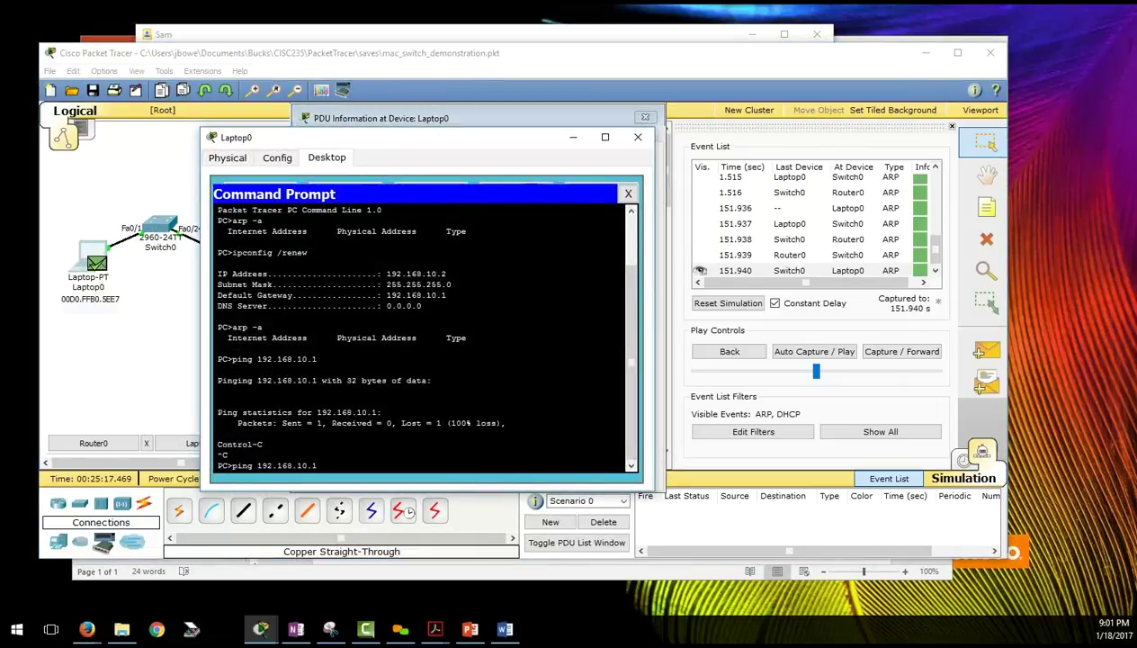
{"action": "key", "text": "Up"}
{"action": "key", "text": "Return"}
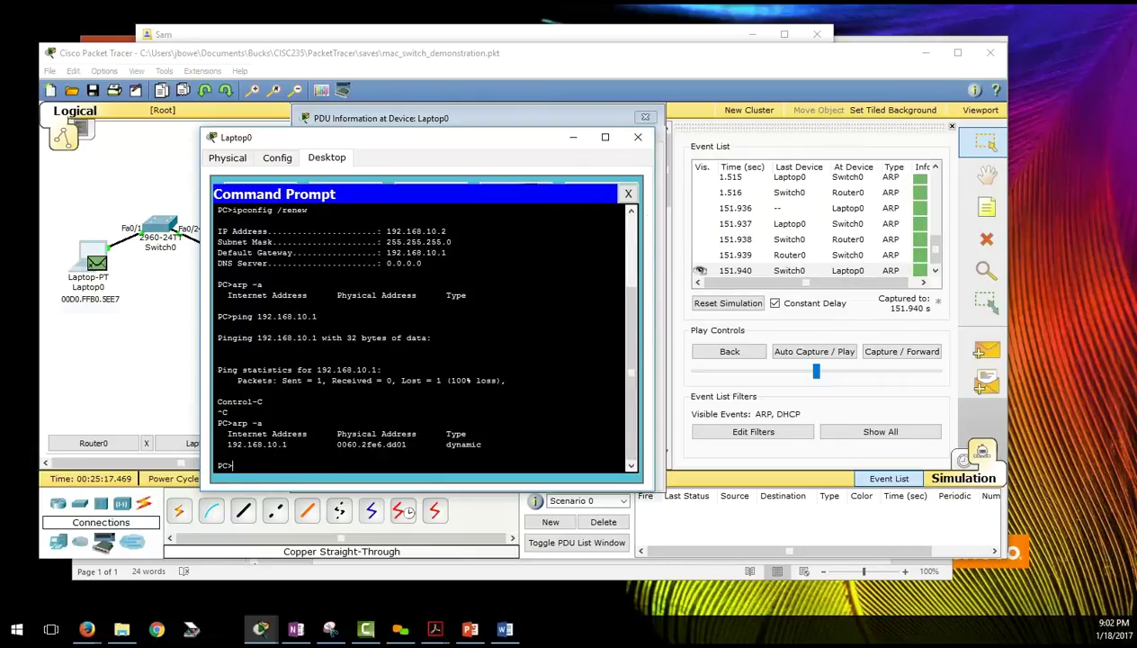
{"action": "left_click_drag", "start_coordinate": [201, 248], "coordinate": [326, 253]}
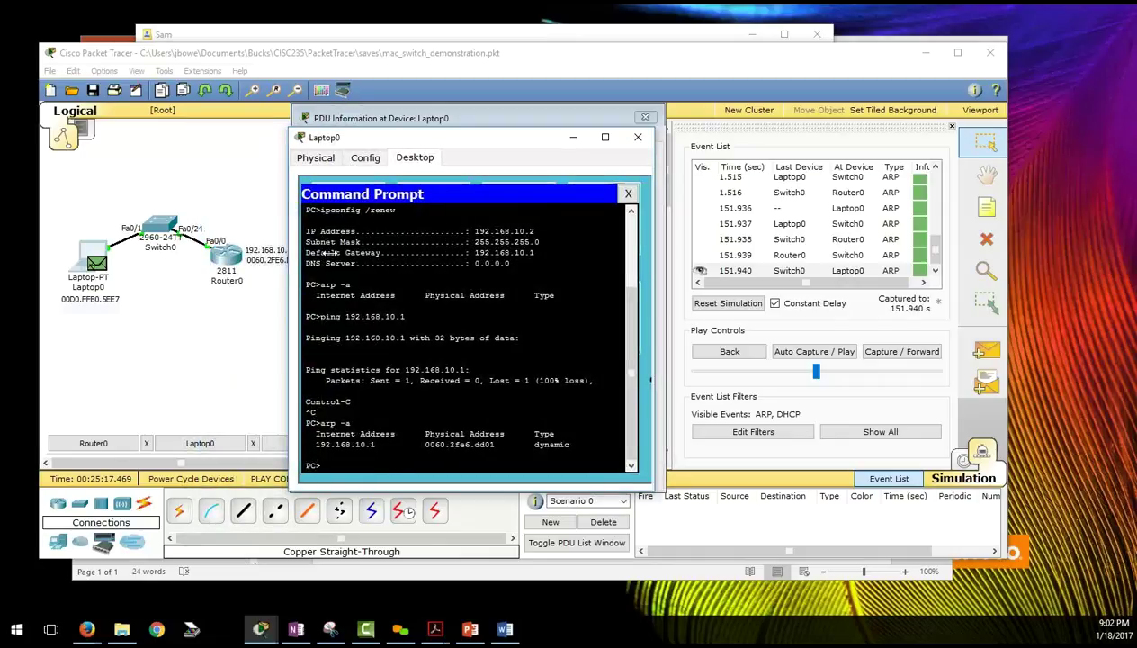
{"action": "left_click", "coordinate": [573, 138]}
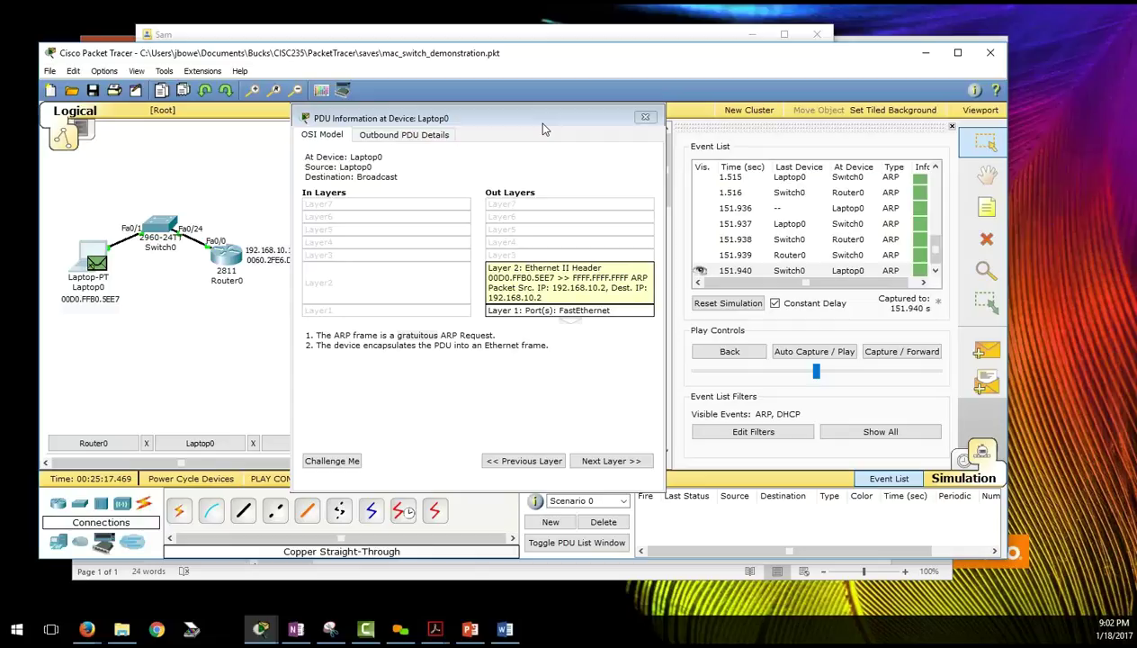
- Review the ARP events at 1.515 s on Switch0, 1.516 s on Router0 and 151.936 s on Laptop0
{"action": "left_click", "coordinate": [921, 178]}
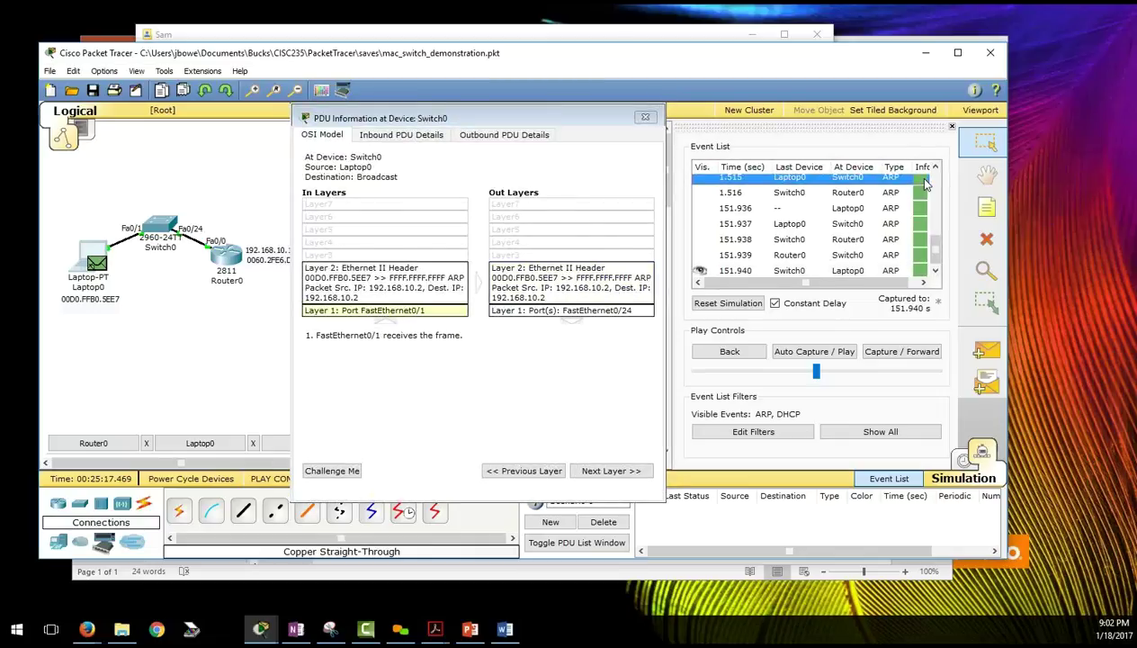
{"action": "left_click", "coordinate": [922, 194]}
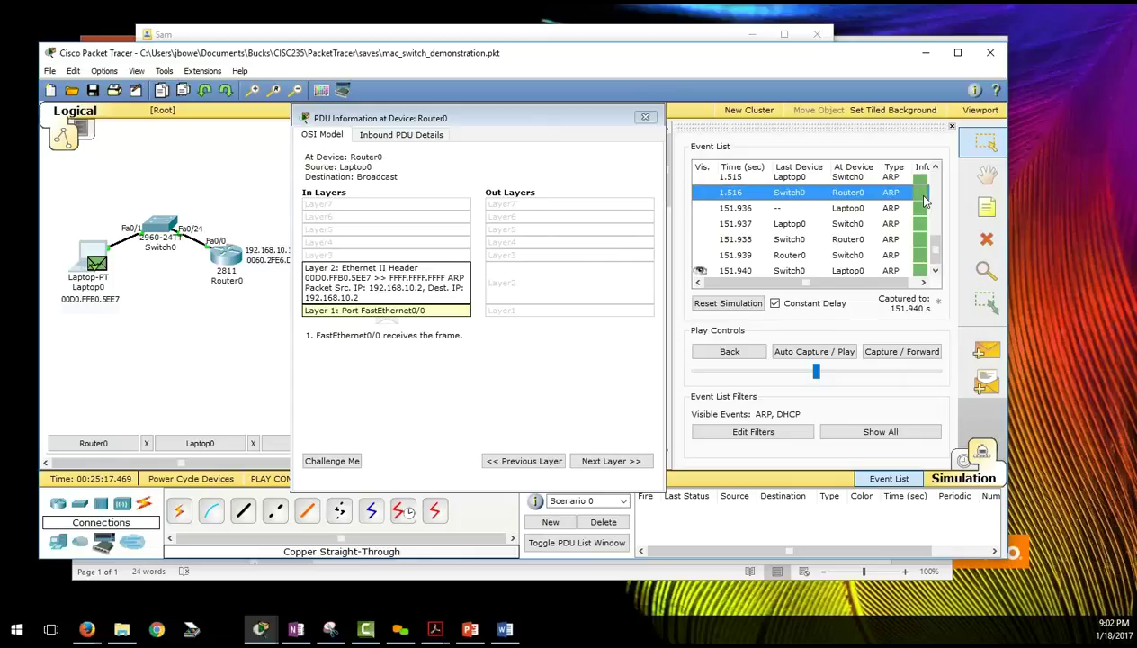
{"action": "left_click", "coordinate": [917, 208]}
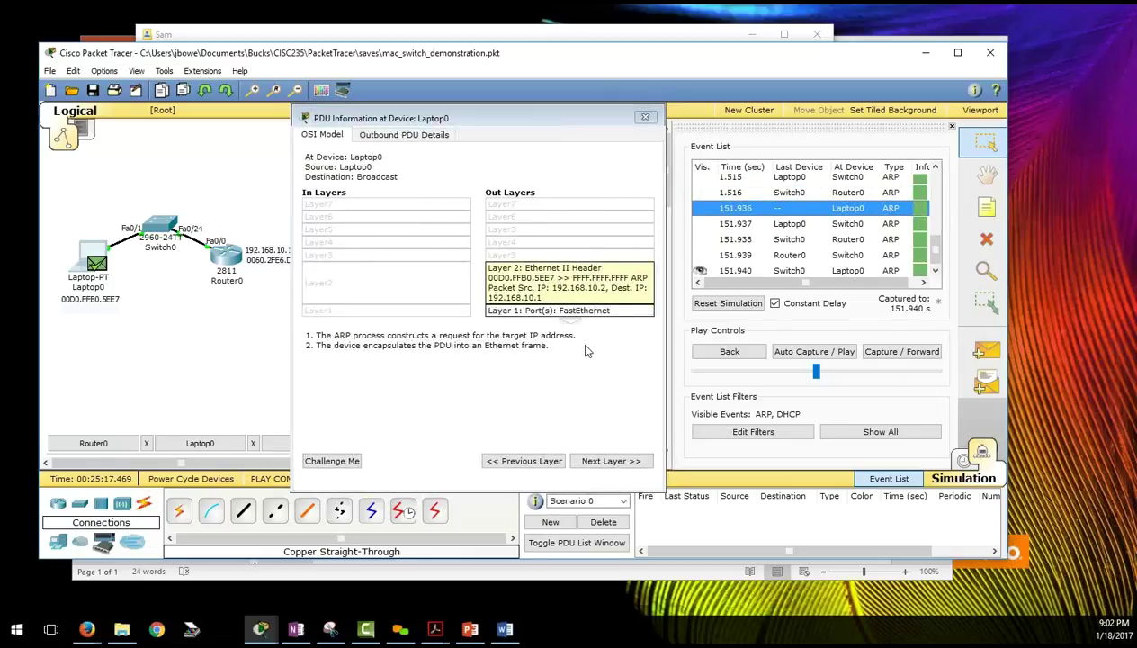
- Close Laptop0's PDU details and examine the DHCP event received by Router0 at 0.002 s at the start of the event list
{"action": "left_click", "coordinate": [646, 120]}
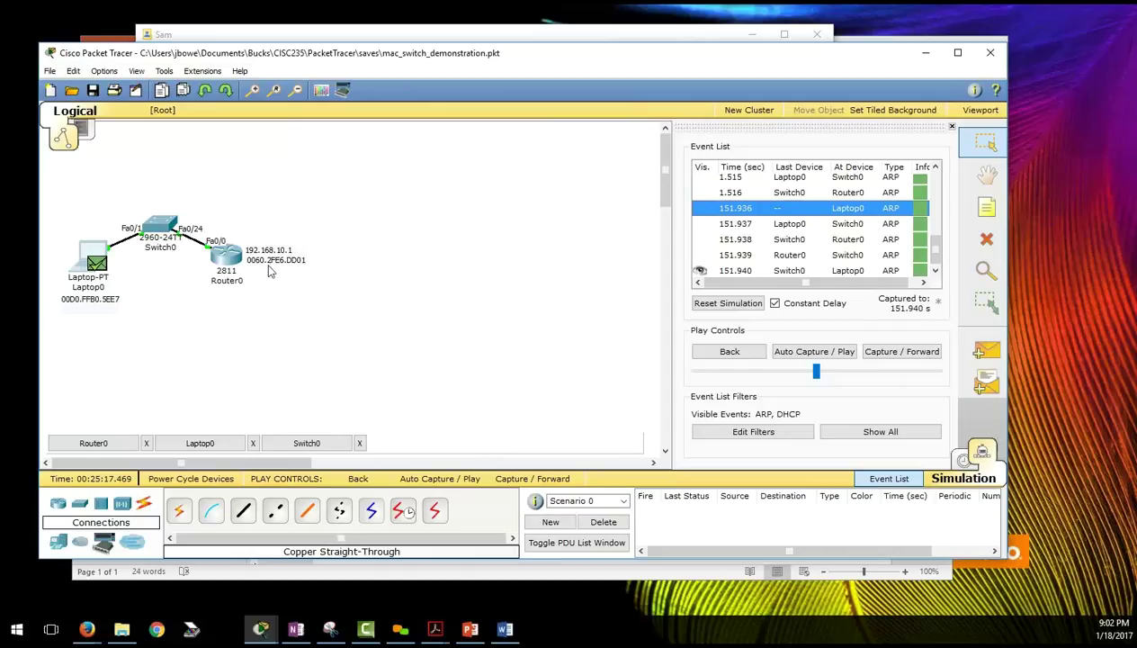
{"action": "mouse_move", "coordinate": [229, 263]}
{"action": "scroll", "coordinate": [934, 271], "scroll_direction": "up", "scroll_amount": 1}
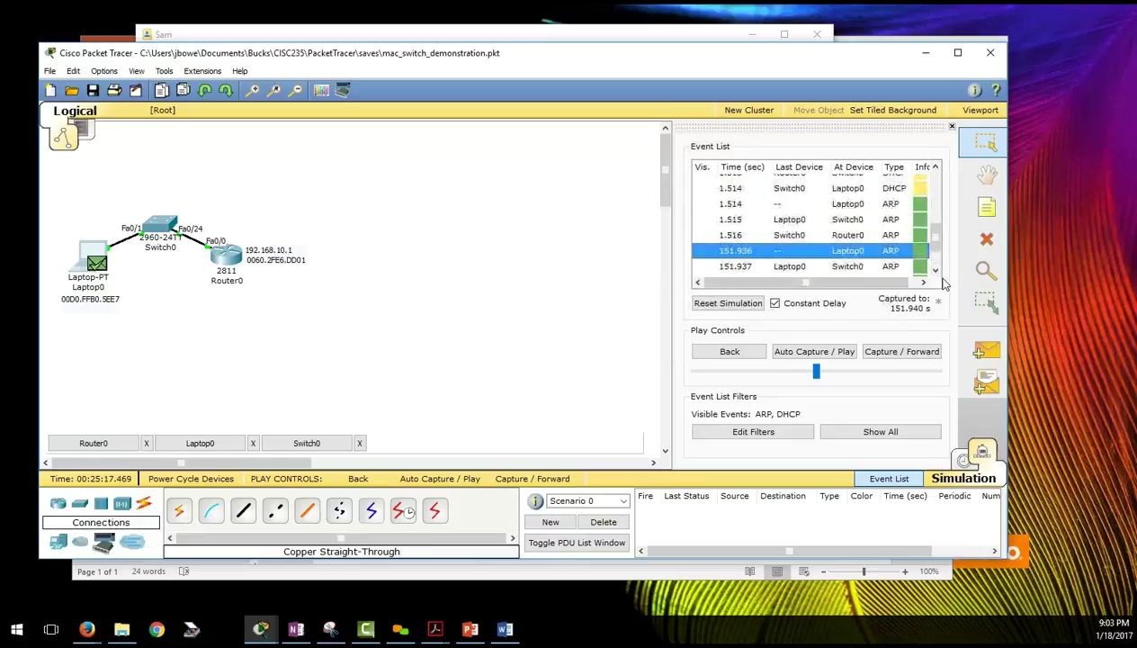
{"action": "scroll", "coordinate": [935, 261], "scroll_direction": "up", "scroll_amount": 10}
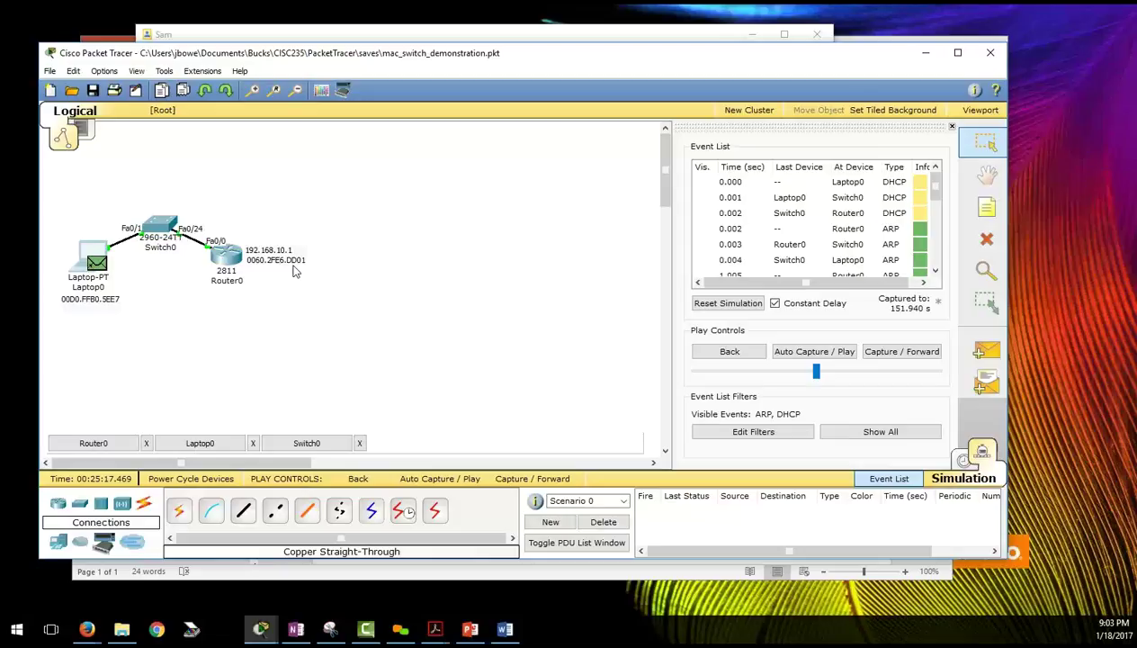
{"action": "left_click", "coordinate": [921, 214]}
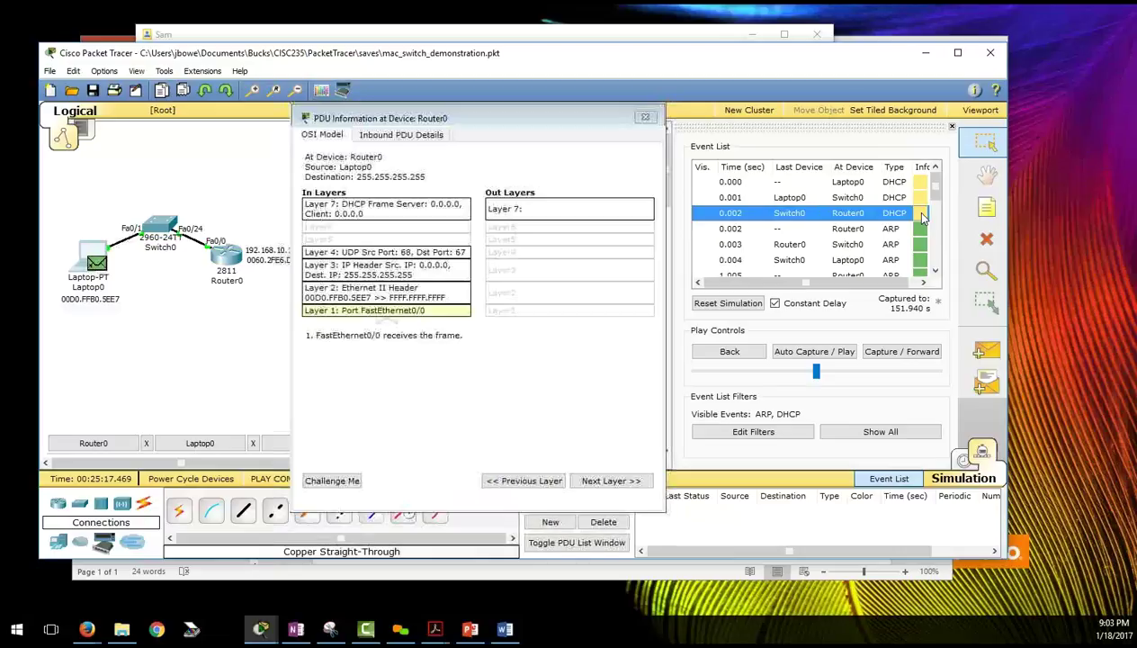
{"action": "scroll", "coordinate": [925, 221], "scroll_direction": "down", "scroll_amount": 5}
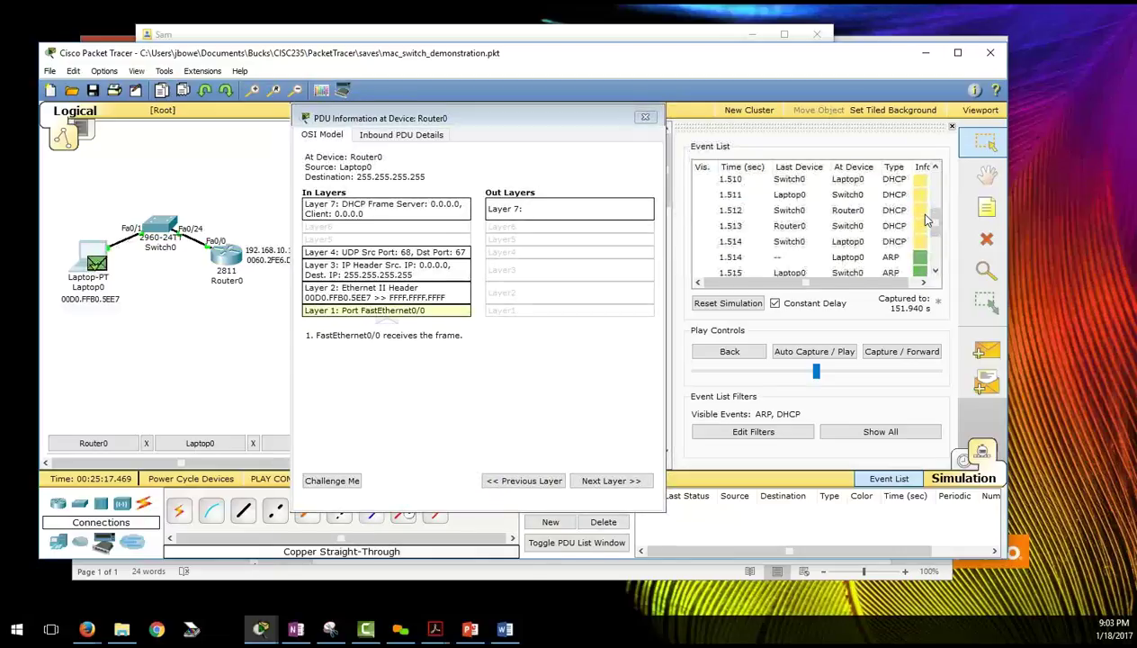
{"action": "scroll", "coordinate": [927, 218], "scroll_direction": "up", "scroll_amount": 5}
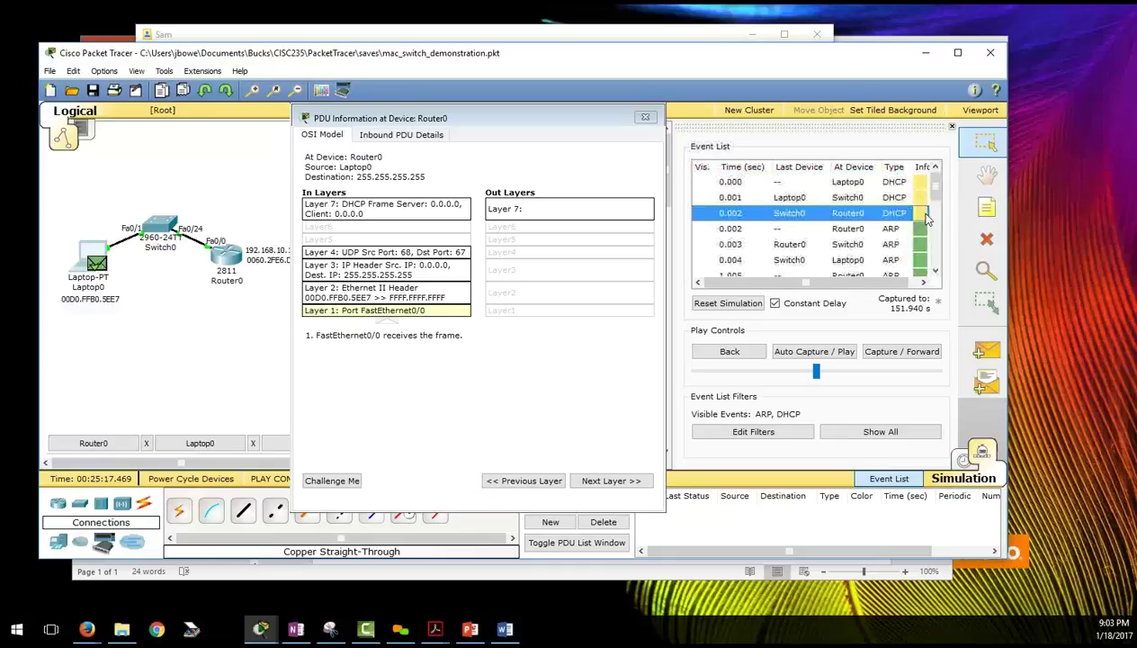
- Review the early ARP events on Router0 at 0.002 s, Switch0 at 0.003 s, Laptop0 at 0.004 s and Router0 at 1.005 s
{"action": "scroll", "coordinate": [927, 218], "scroll_direction": "down", "scroll_amount": 1}
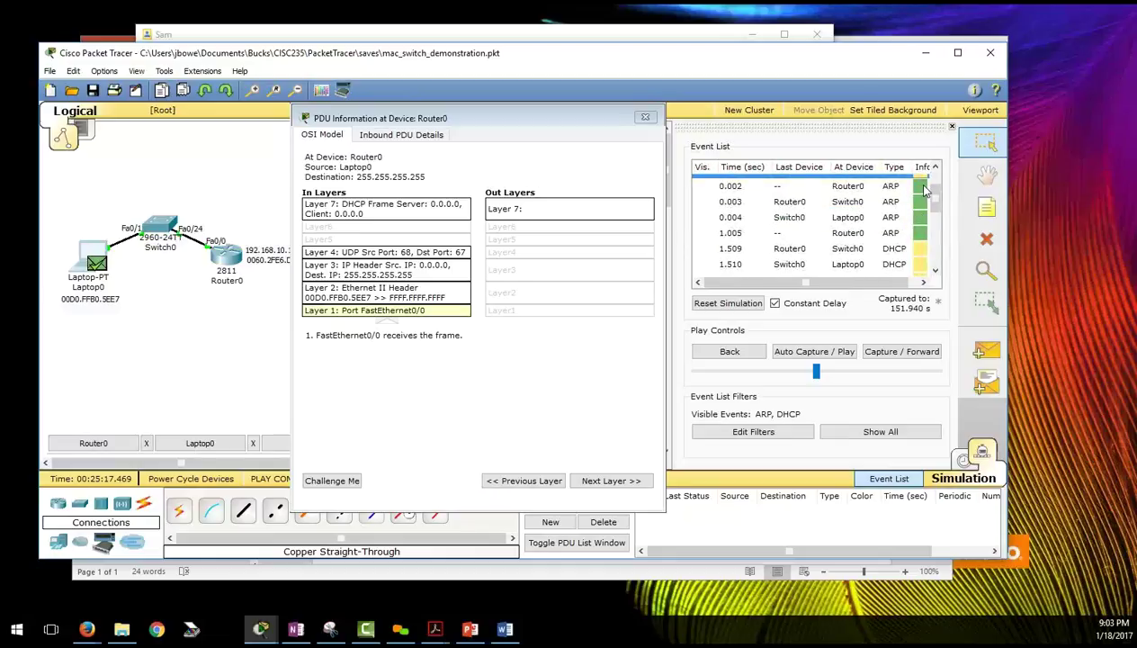
{"action": "left_click", "coordinate": [924, 188]}
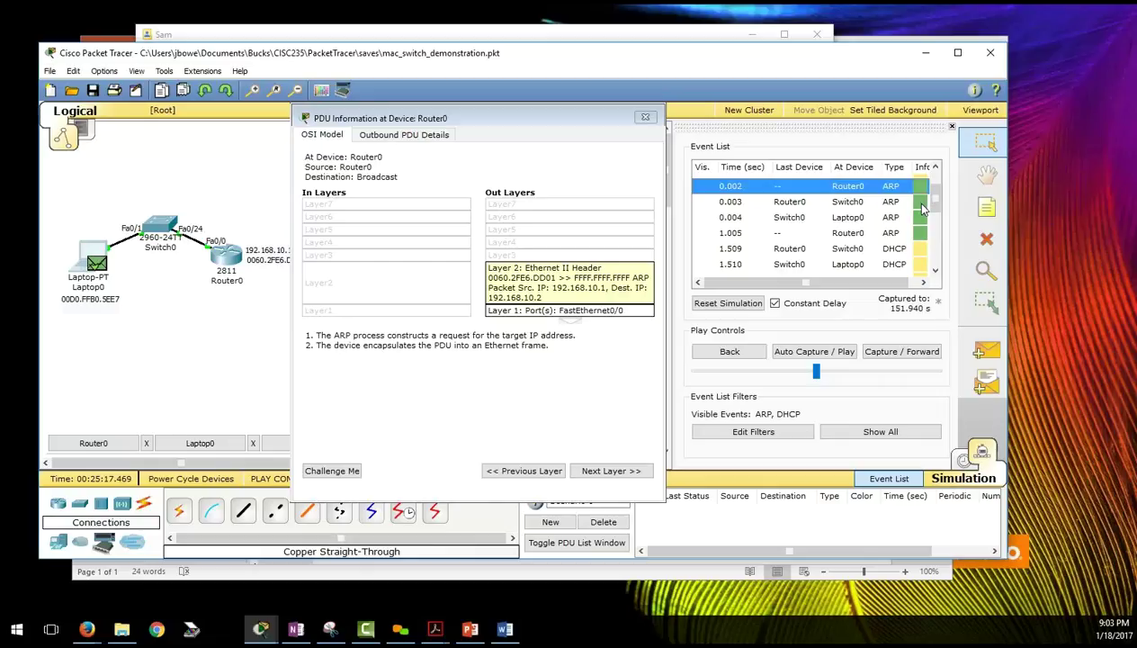
{"action": "left_click", "coordinate": [922, 203]}
{"action": "left_click", "coordinate": [920, 219]}
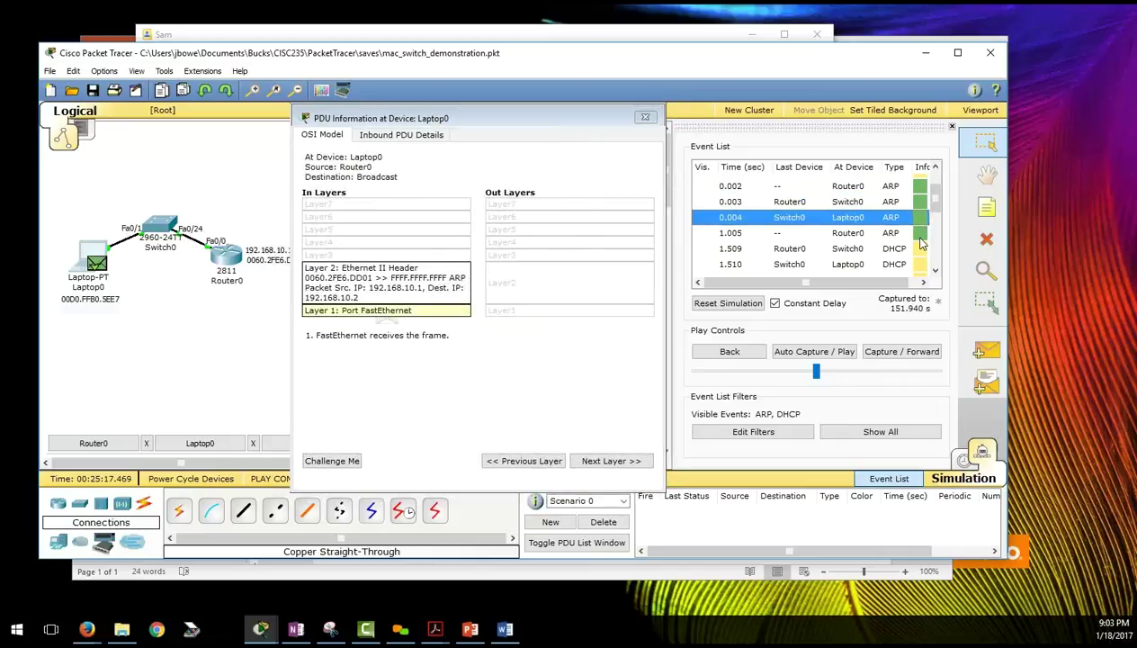
{"action": "left_click", "coordinate": [920, 235]}
{"action": "left_click", "coordinate": [920, 221]}
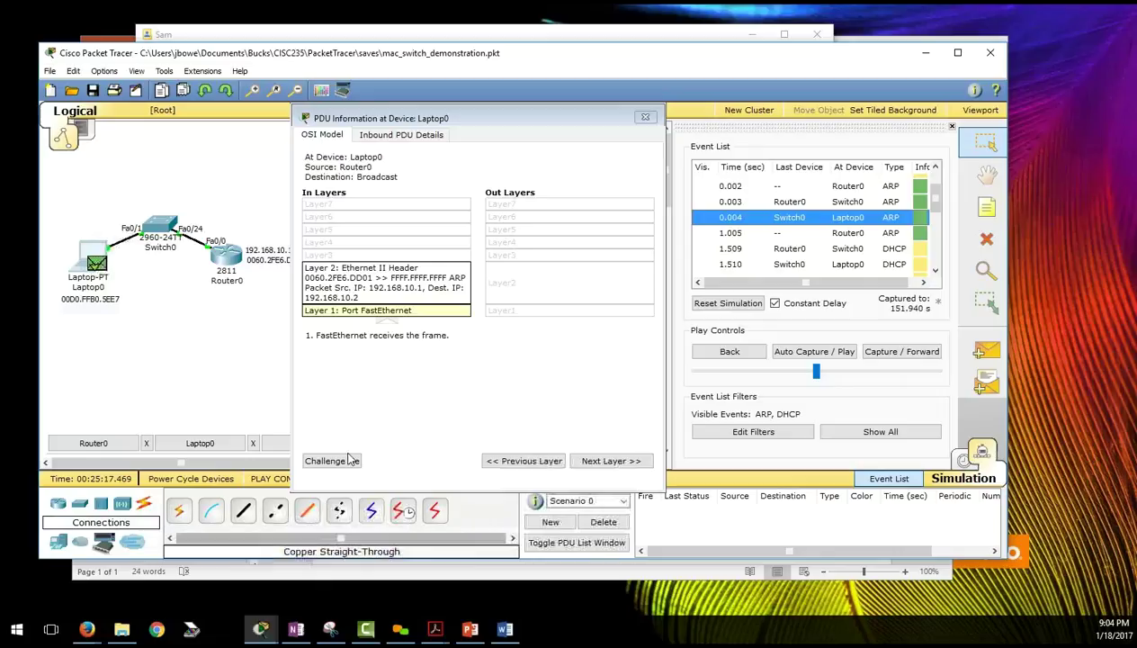
{"action": "left_click", "coordinate": [380, 405]}
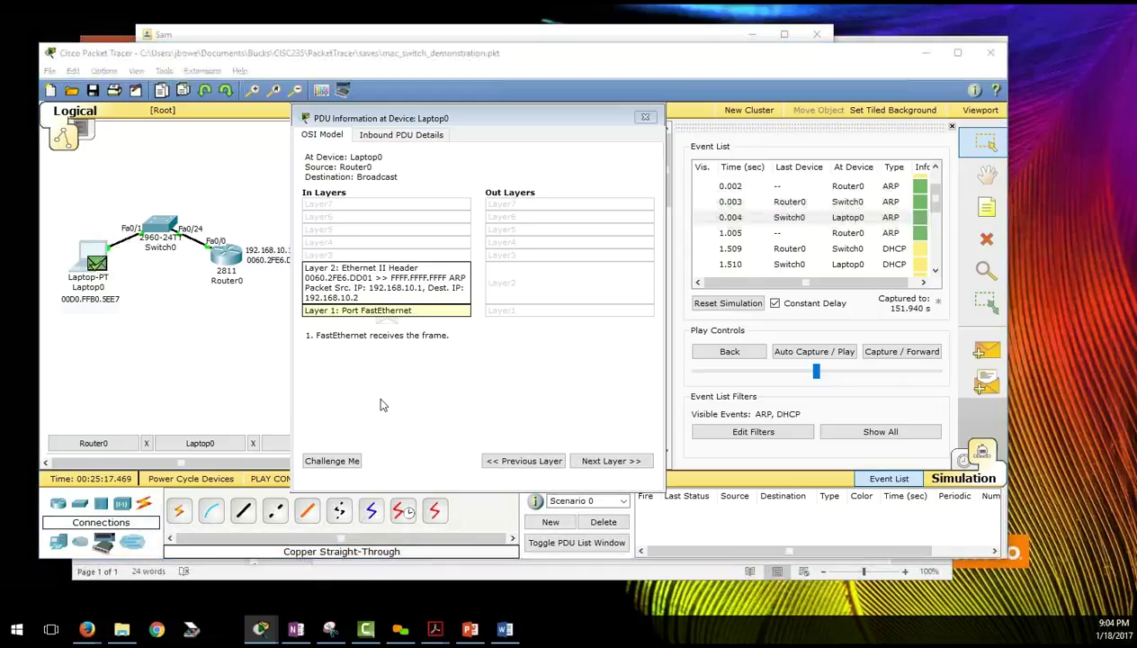